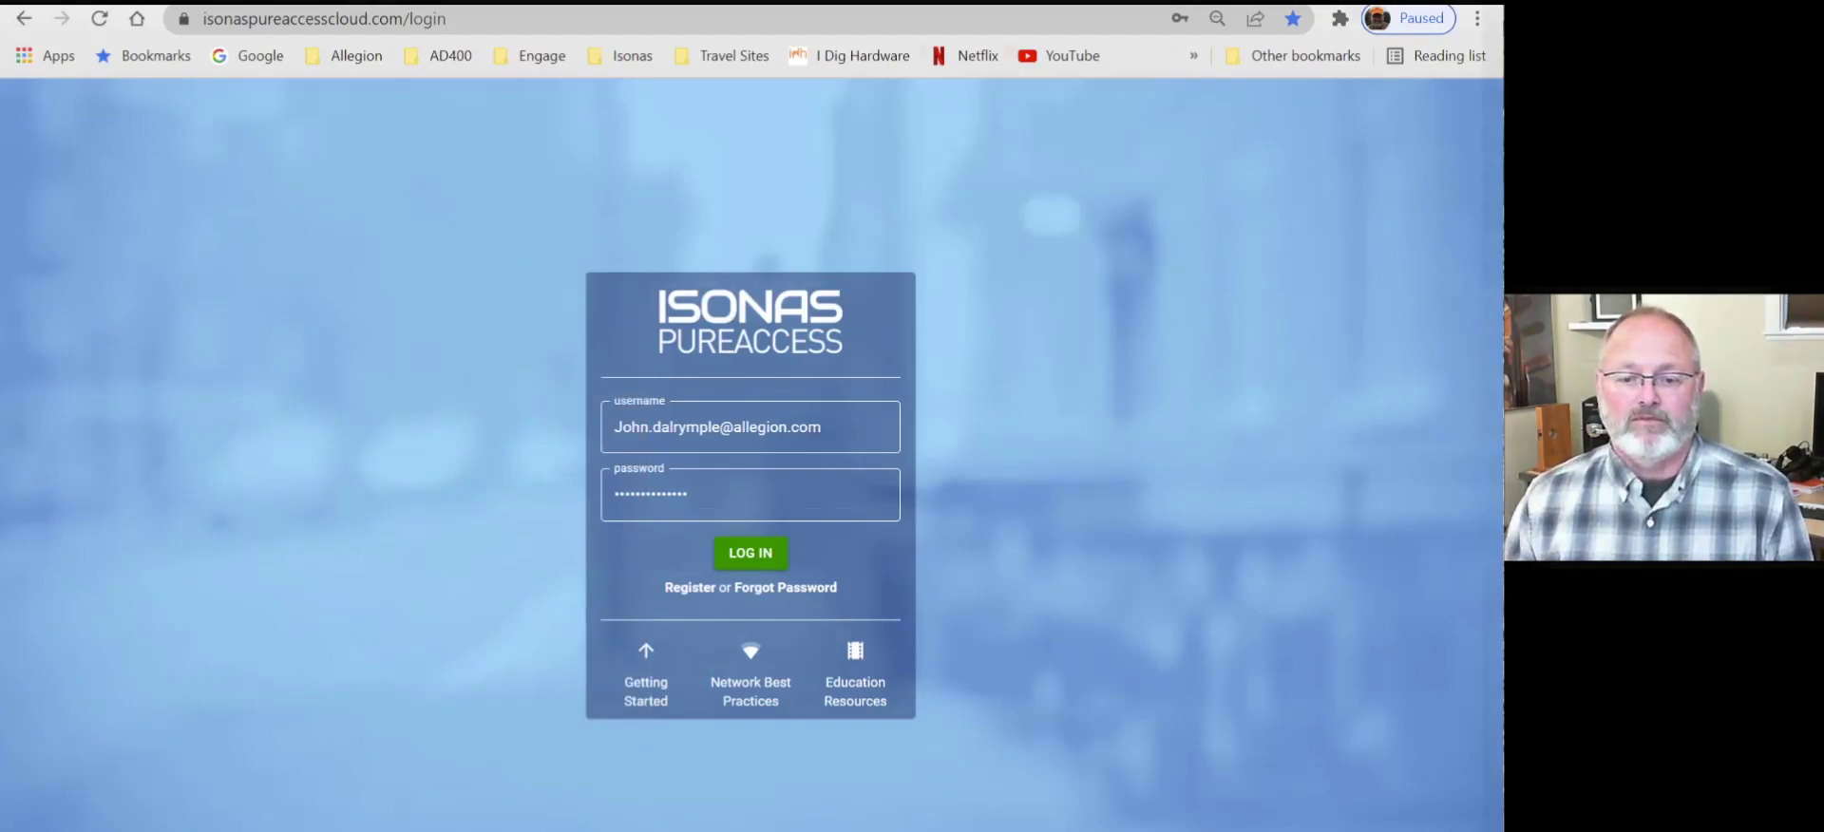
- Log in with the prefilled credentials and open the AAAImportAuto tenant instead of the preselected one
{"action": "left_click", "coordinate": [774, 559]}
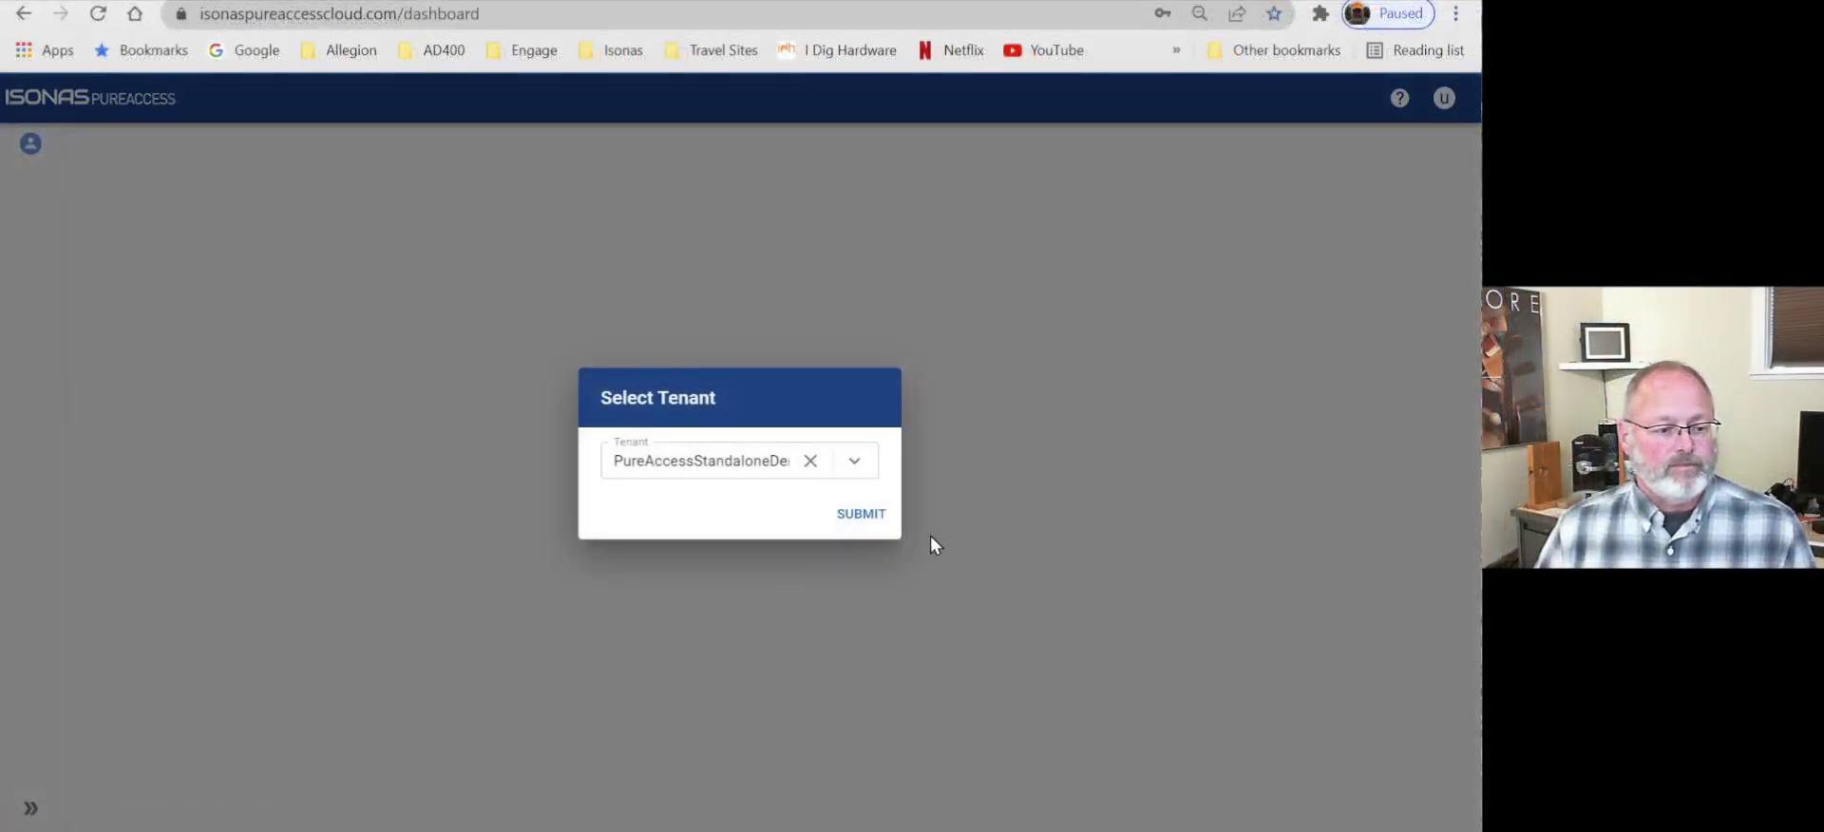
{"action": "left_click", "coordinate": [821, 473]}
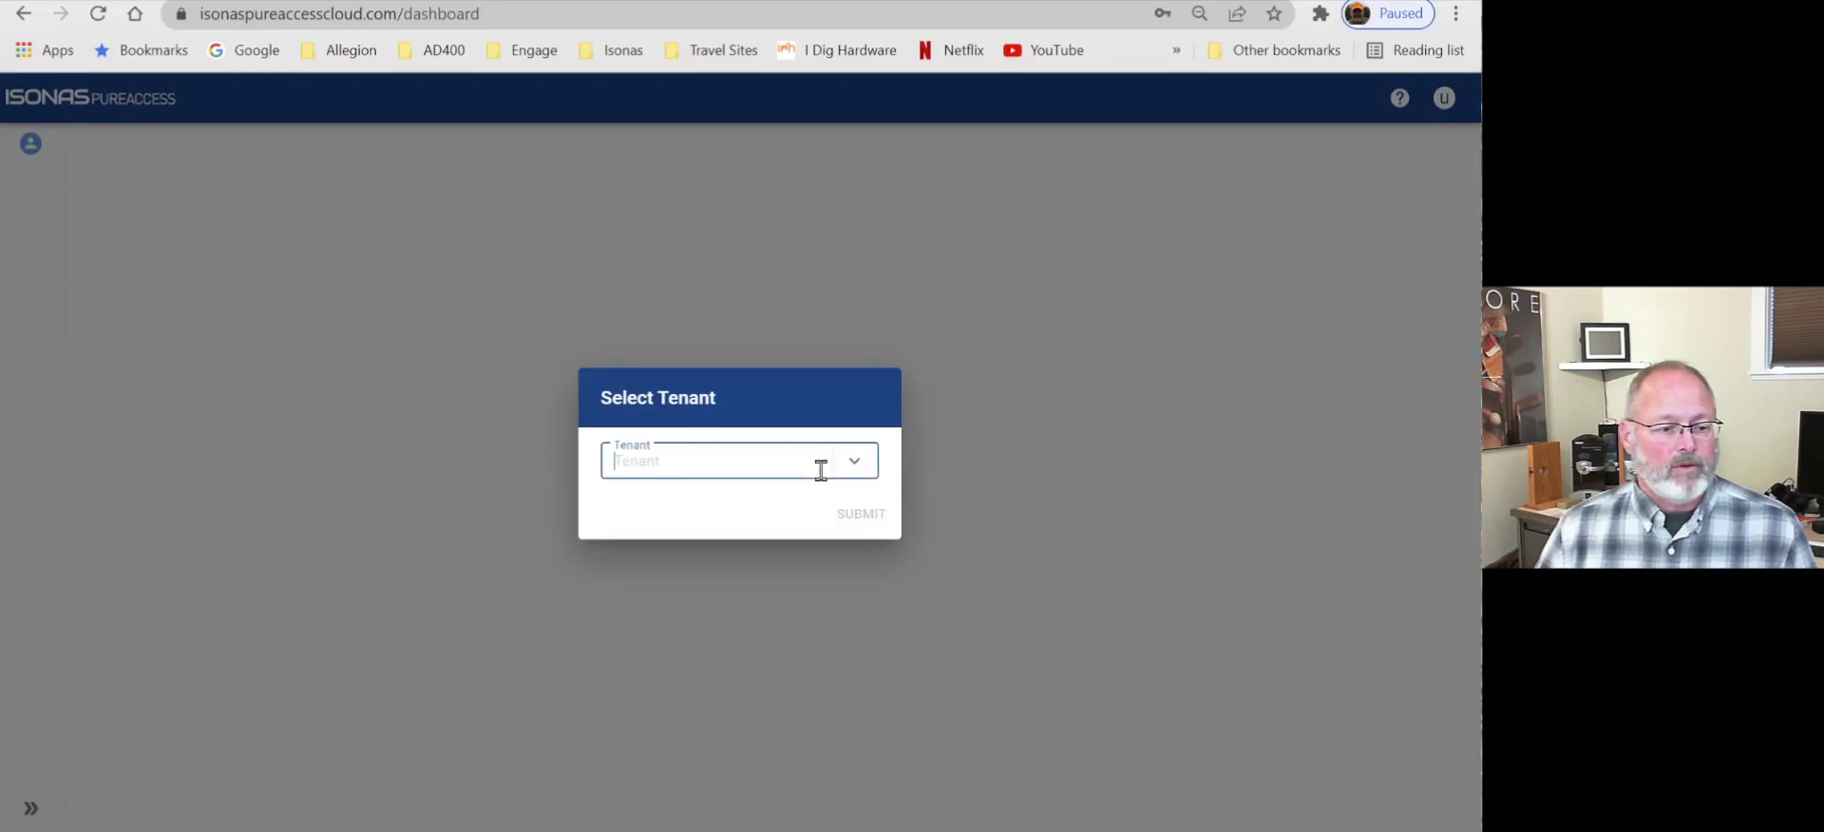
{"action": "left_click", "coordinate": [852, 463]}
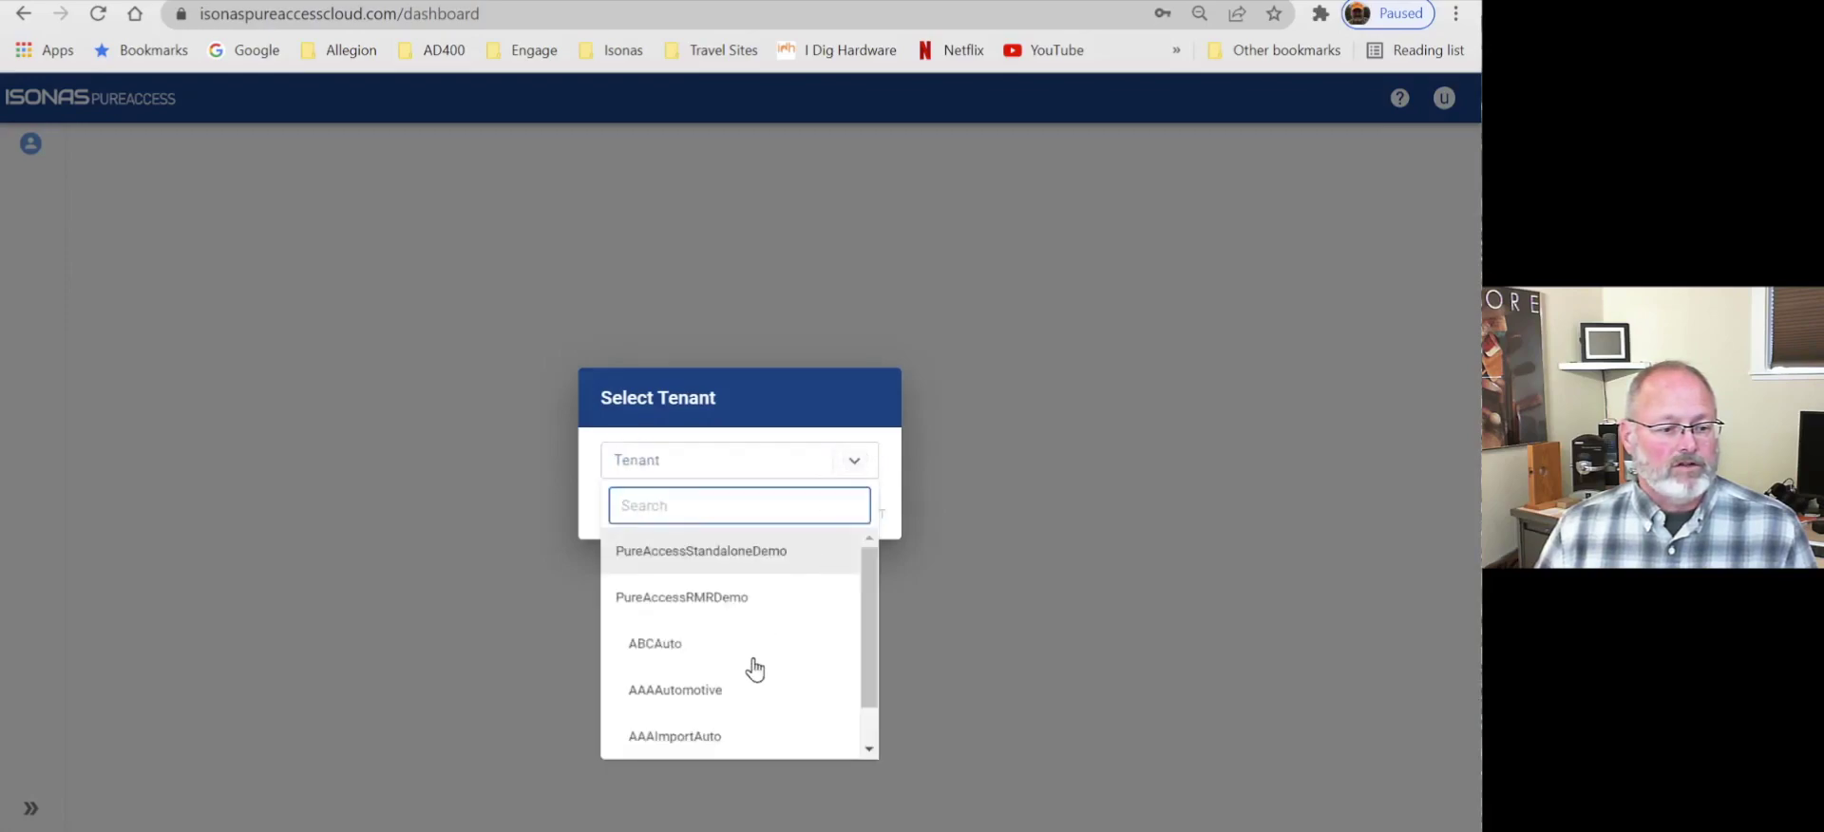
{"action": "left_click", "coordinate": [720, 743]}
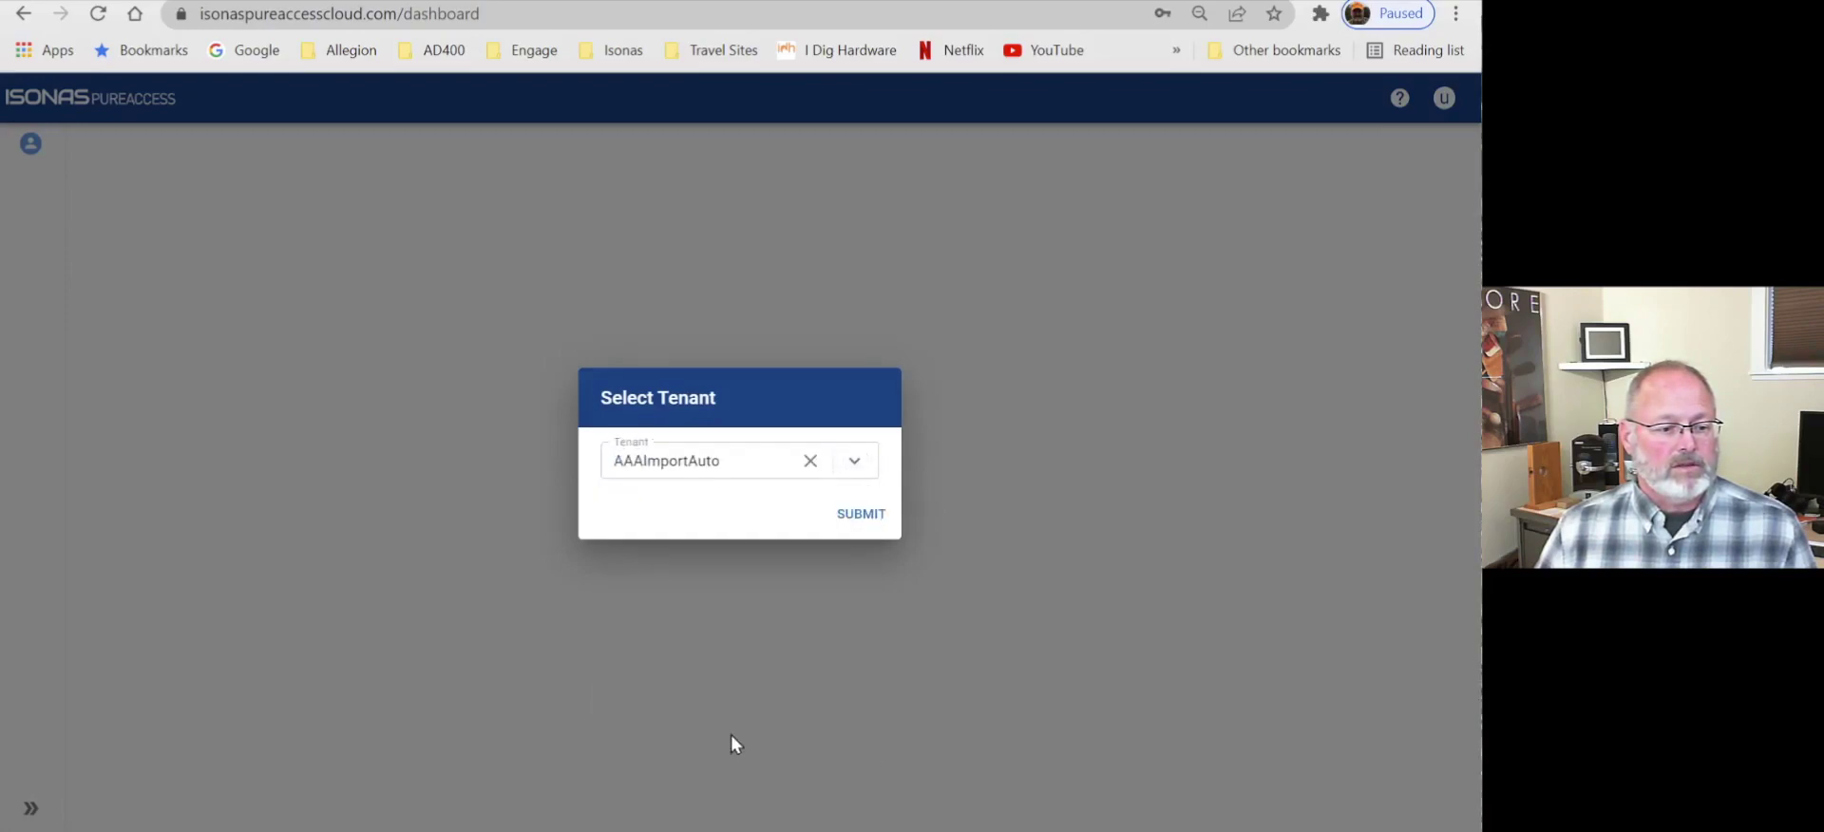
{"action": "left_click", "coordinate": [857, 516]}
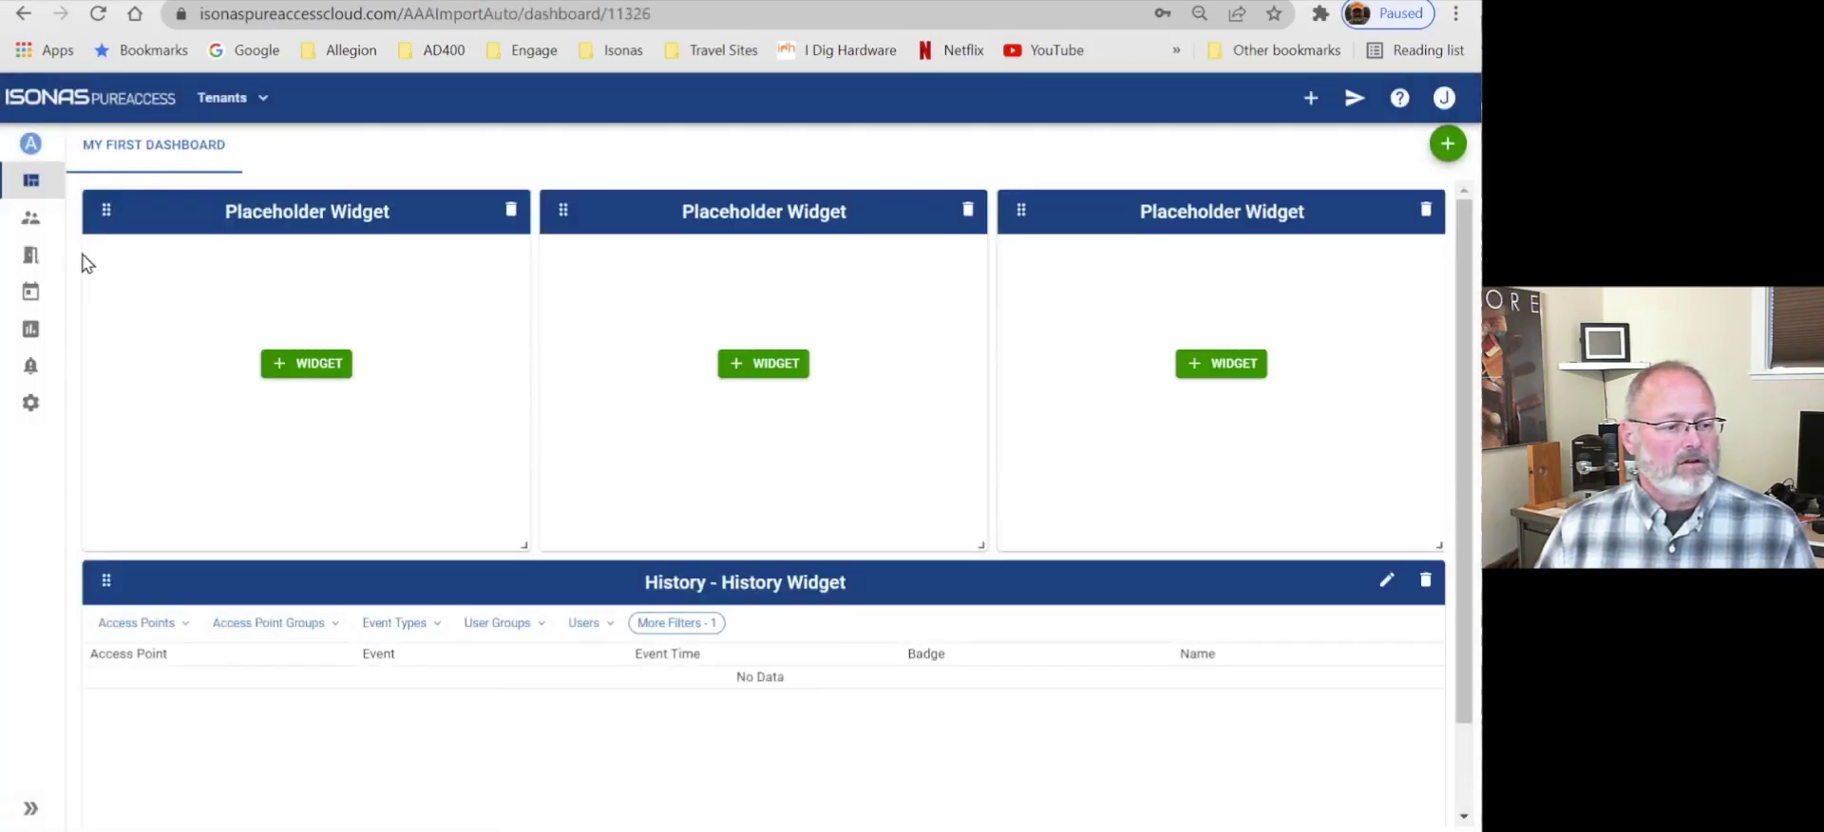
- Expand the navigation sidebar and bring up the tenant's list of user groups
{"action": "left_click", "coordinate": [31, 809]}
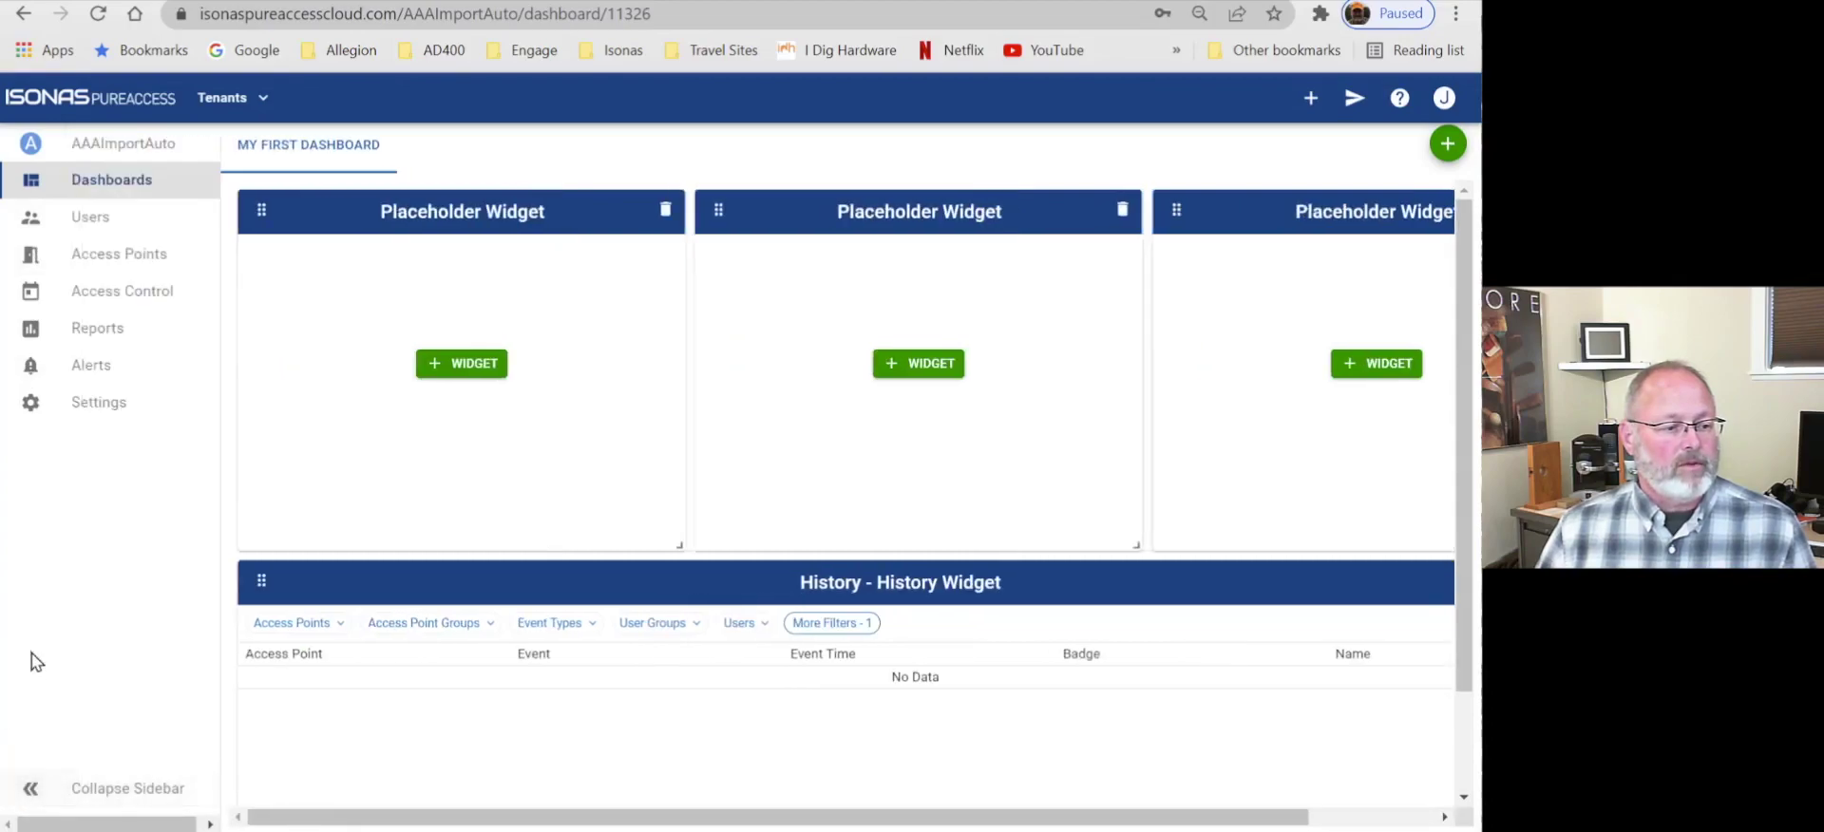
{"action": "left_click", "coordinate": [129, 235]}
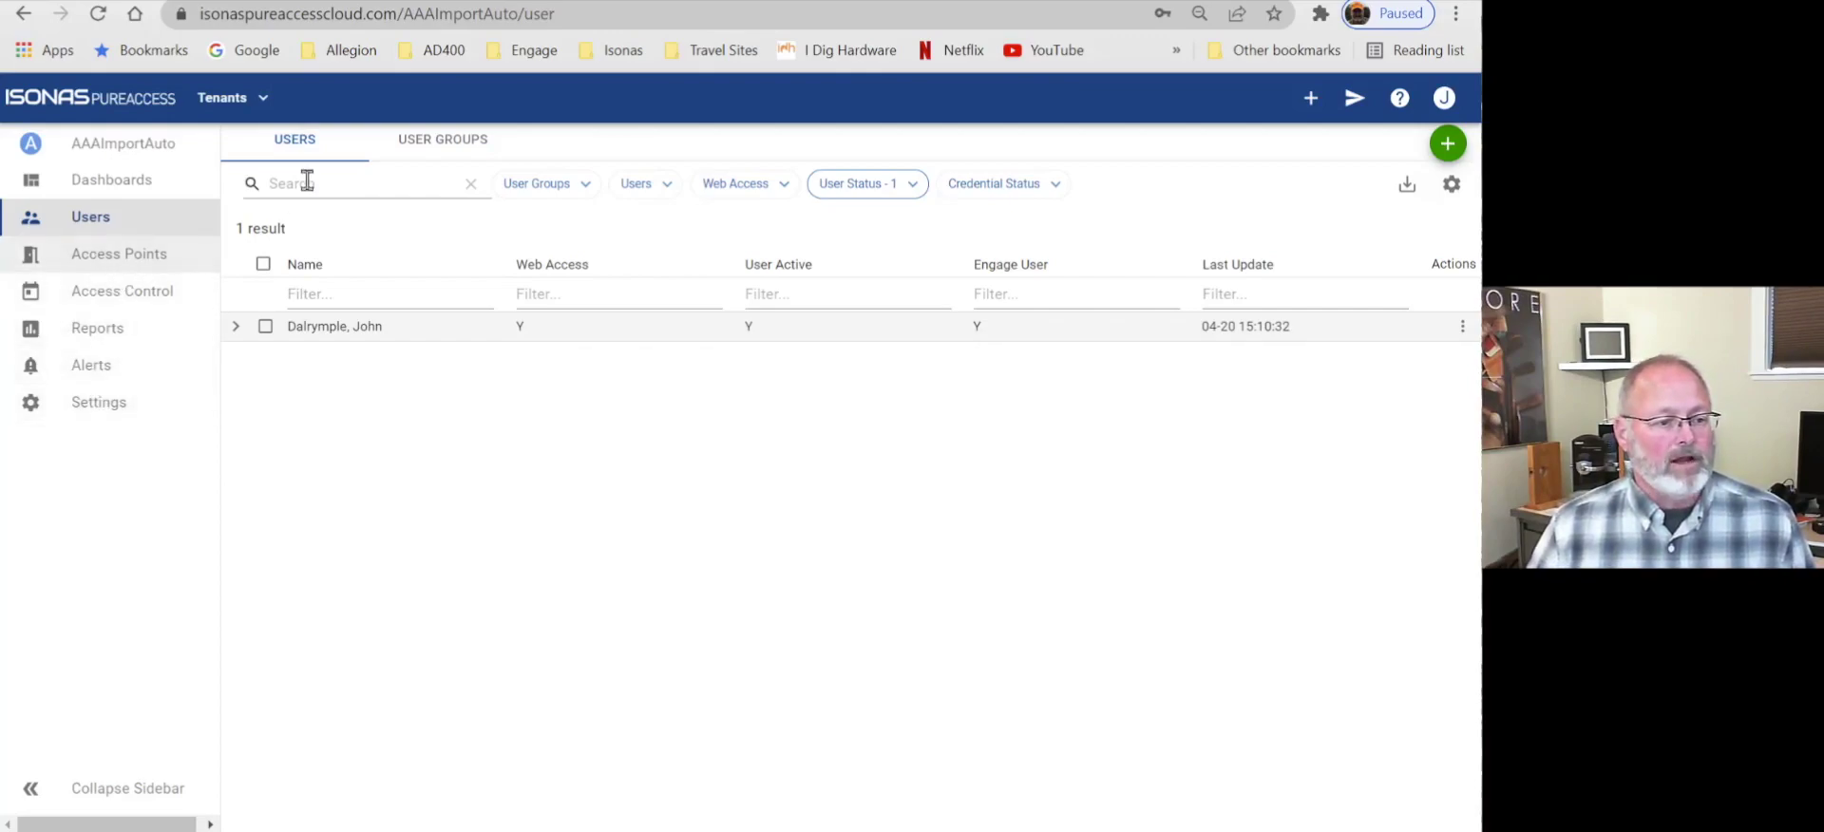
{"action": "left_click", "coordinate": [428, 139]}
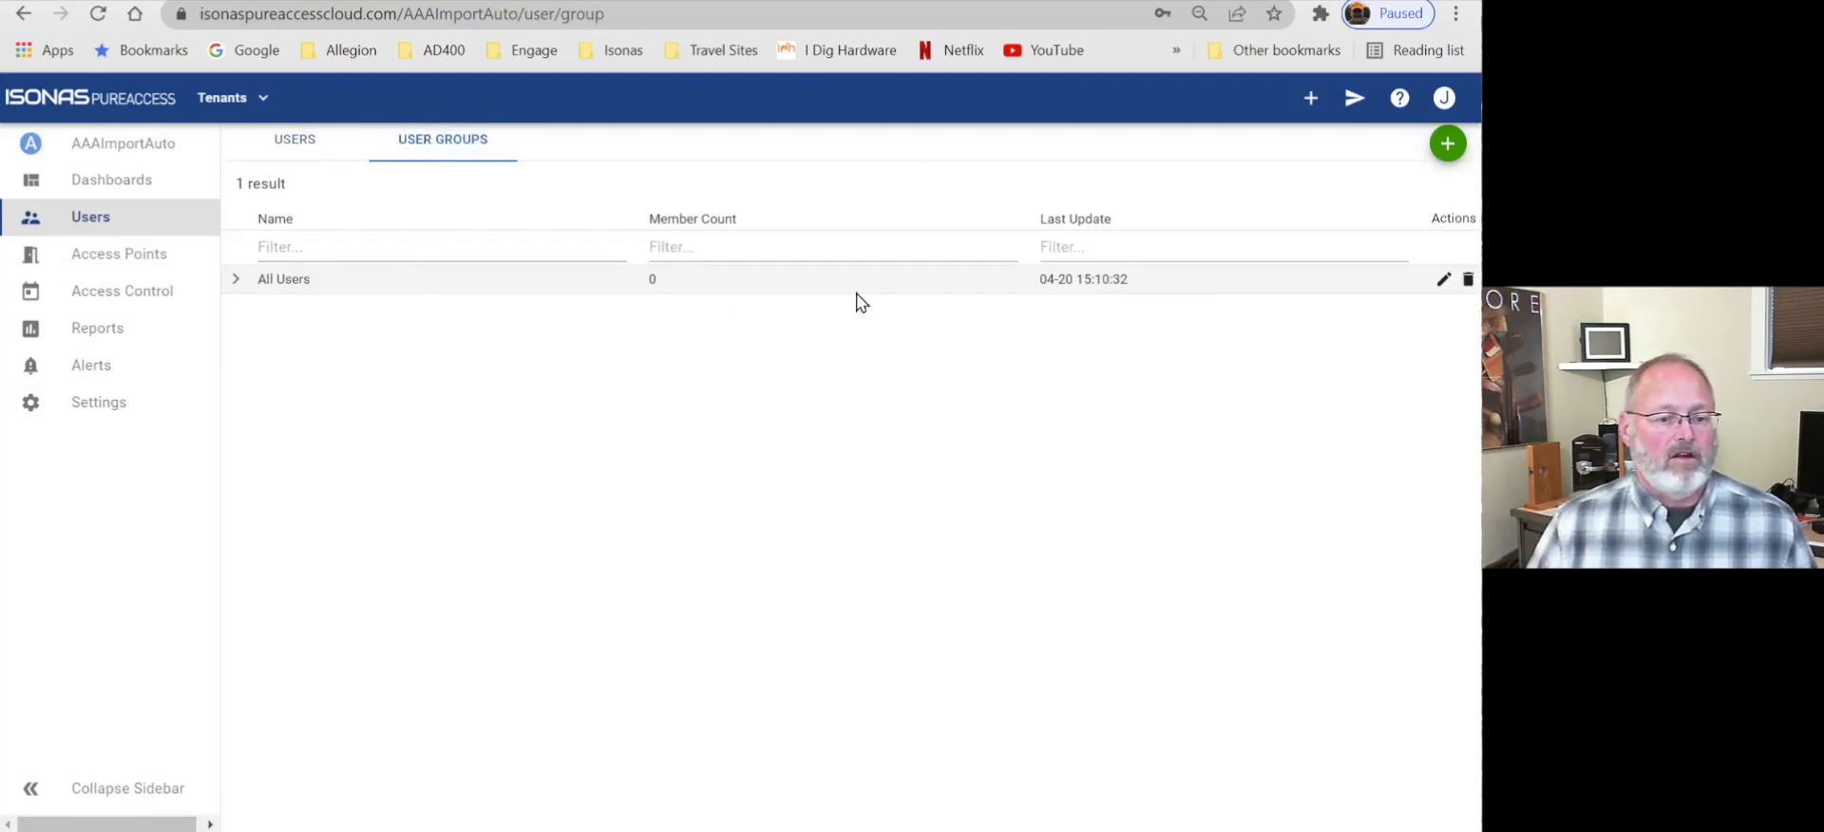
- Create a user group named Sales without a description or assigned users
{"action": "left_click", "coordinate": [1448, 147]}
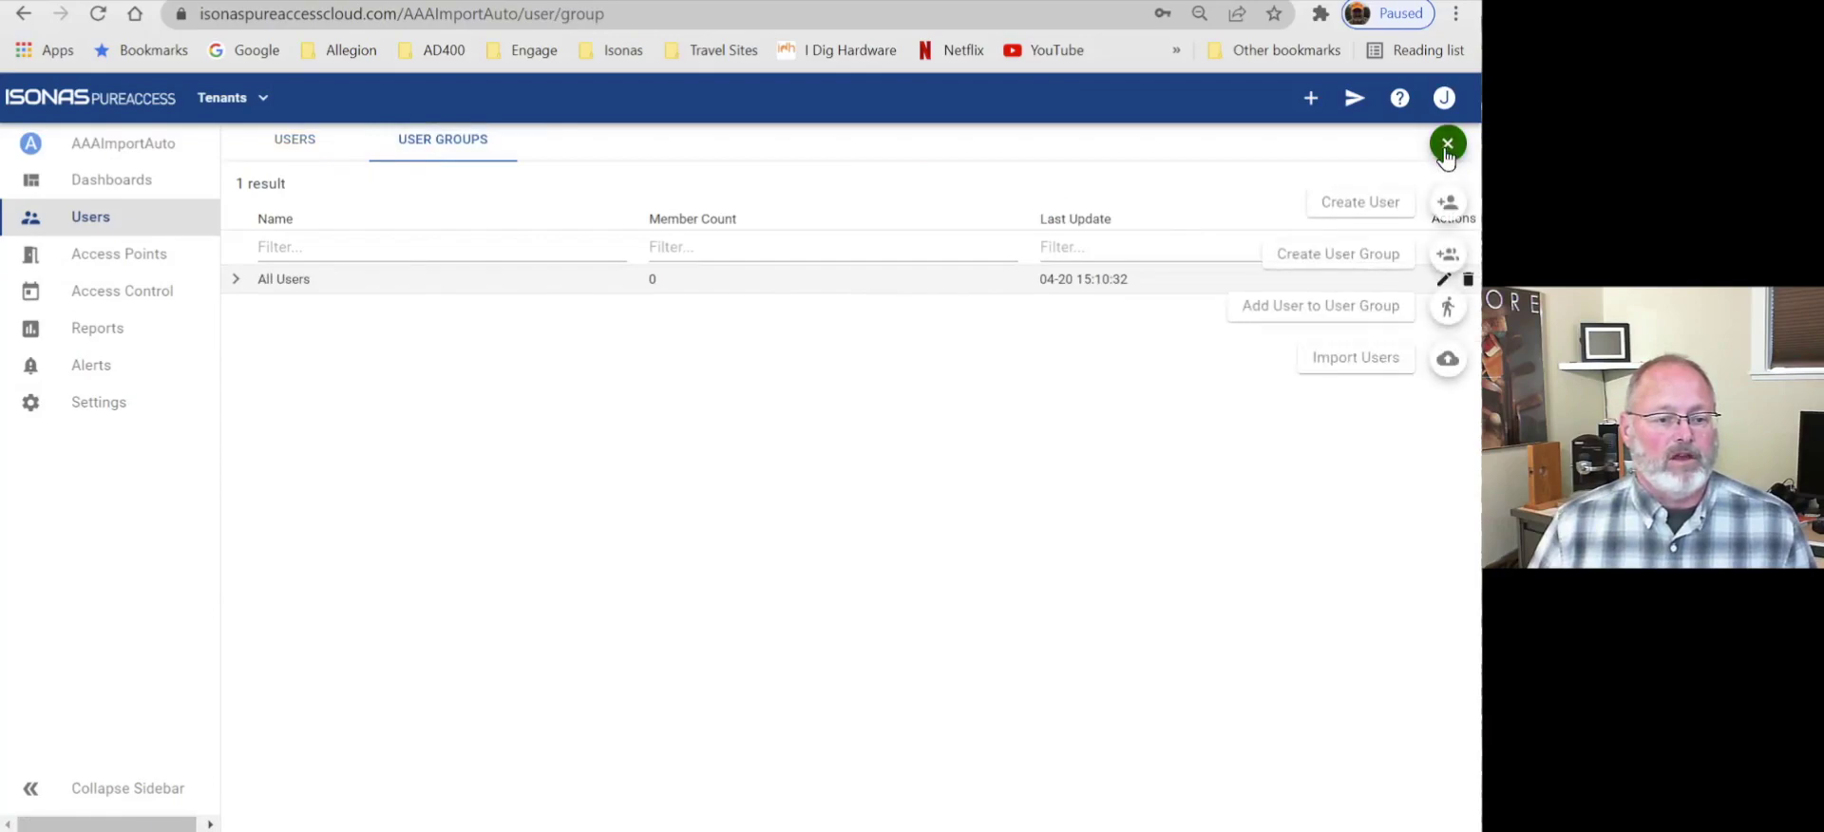
{"action": "left_click", "coordinate": [1437, 257]}
{"action": "left_click", "coordinate": [811, 385]}
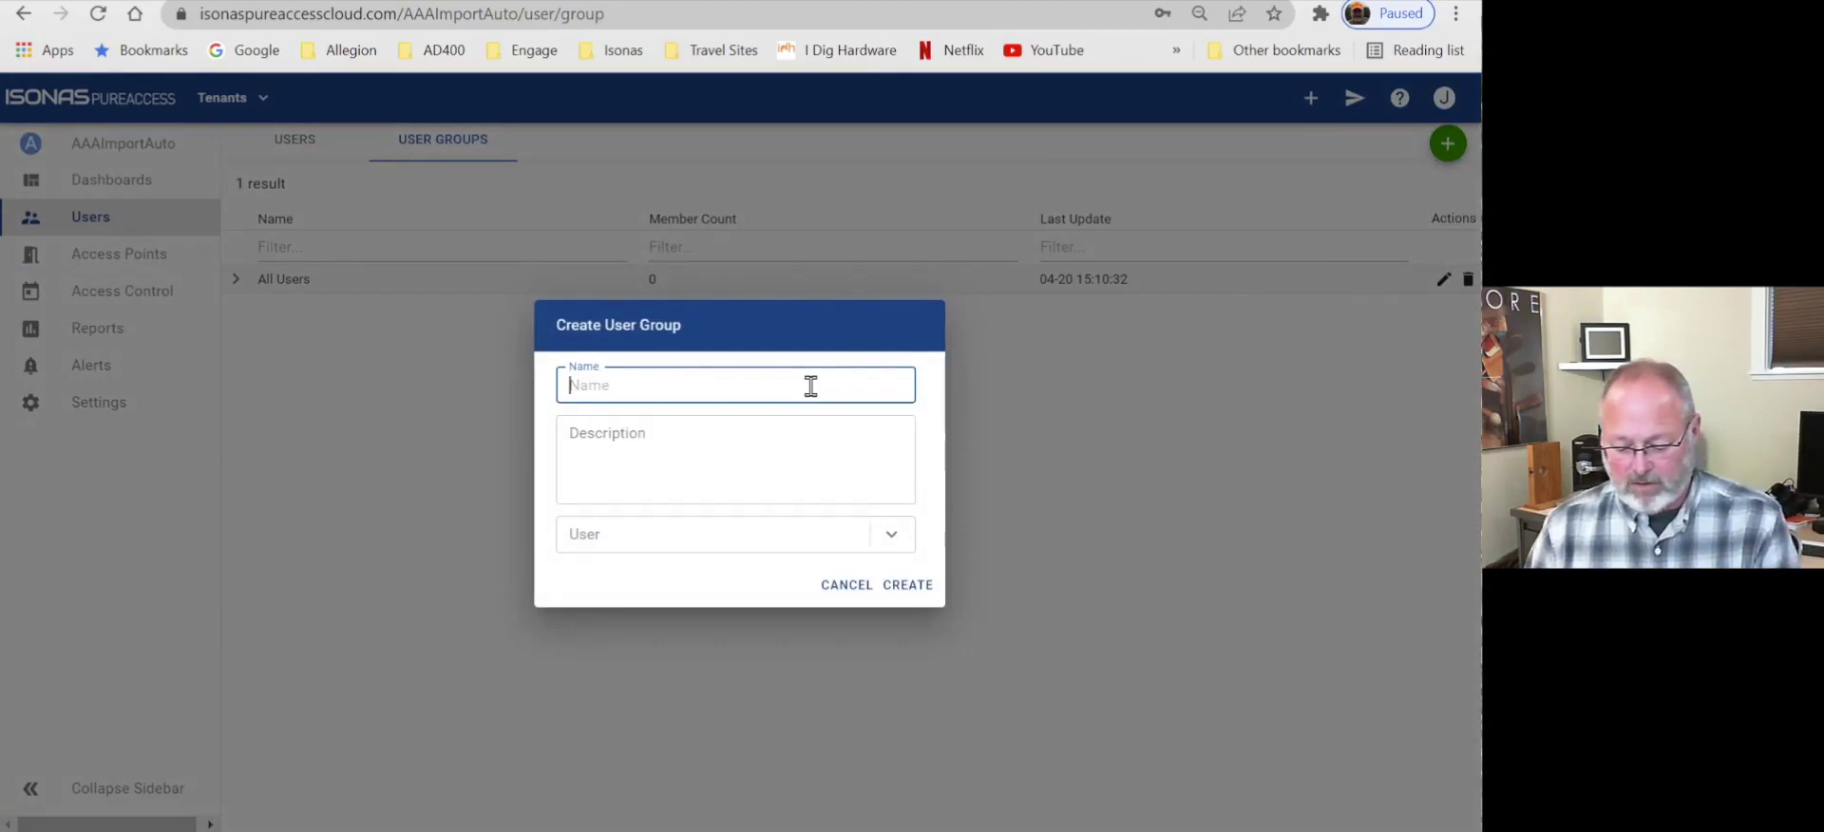
{"action": "type", "text": "SAles"}
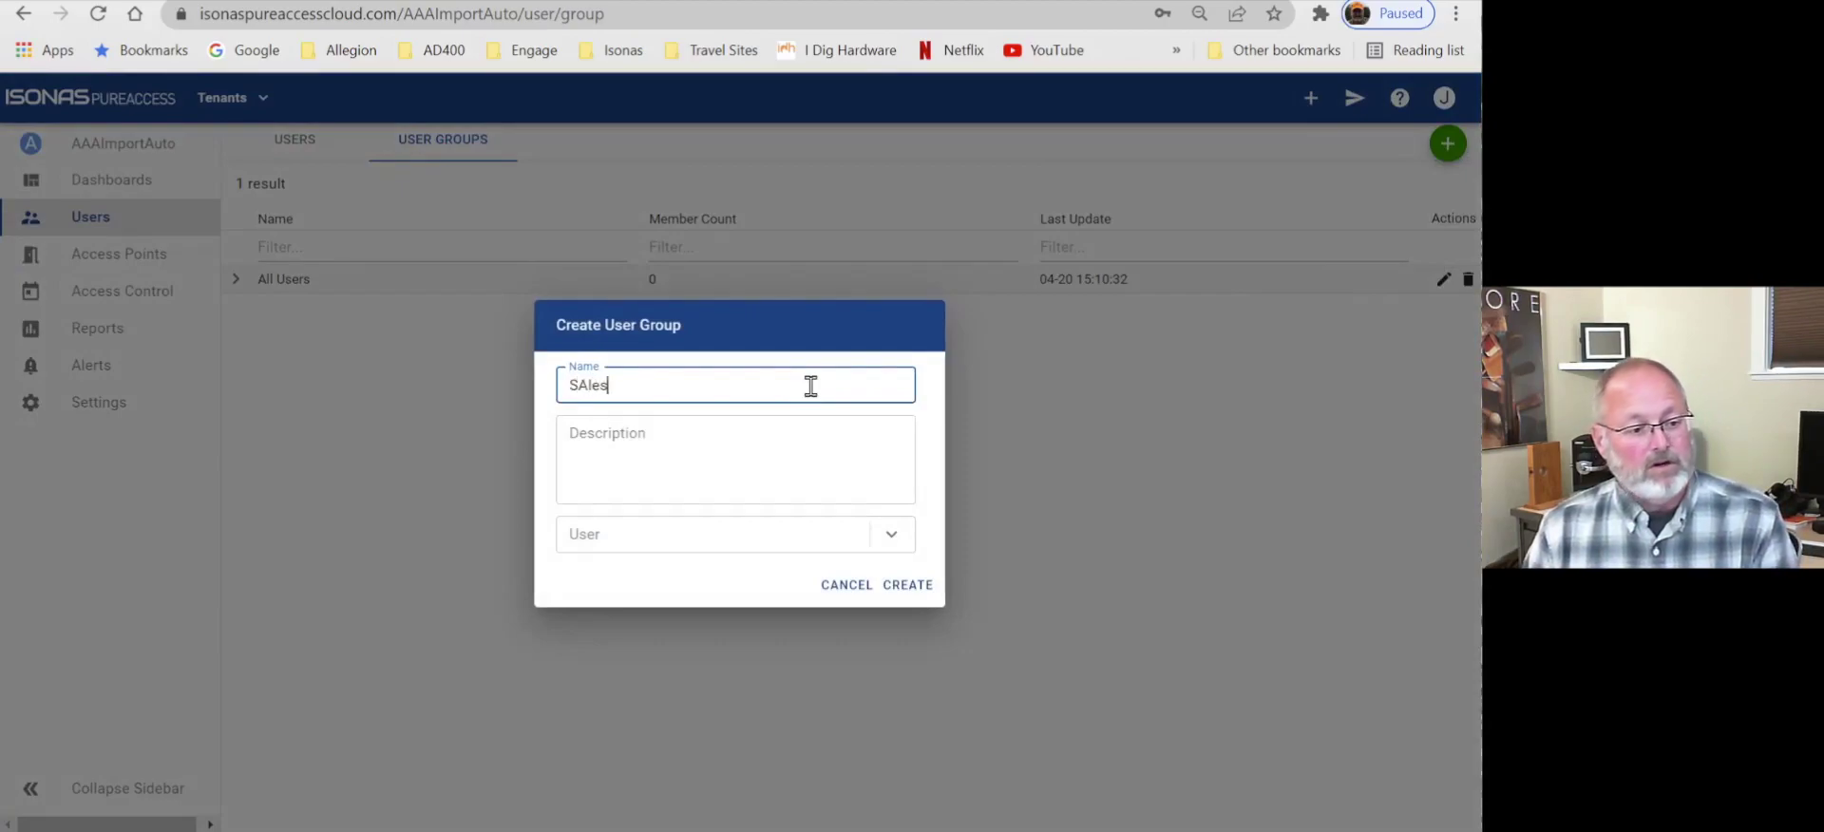
{"action": "key", "text": "BackSpace"}
{"action": "key", "text": "BackSpace"}
{"action": "key", "text": "BackSpace"}
{"action": "key", "text": "BackSpace"}
{"action": "key", "text": "BackSpace"}
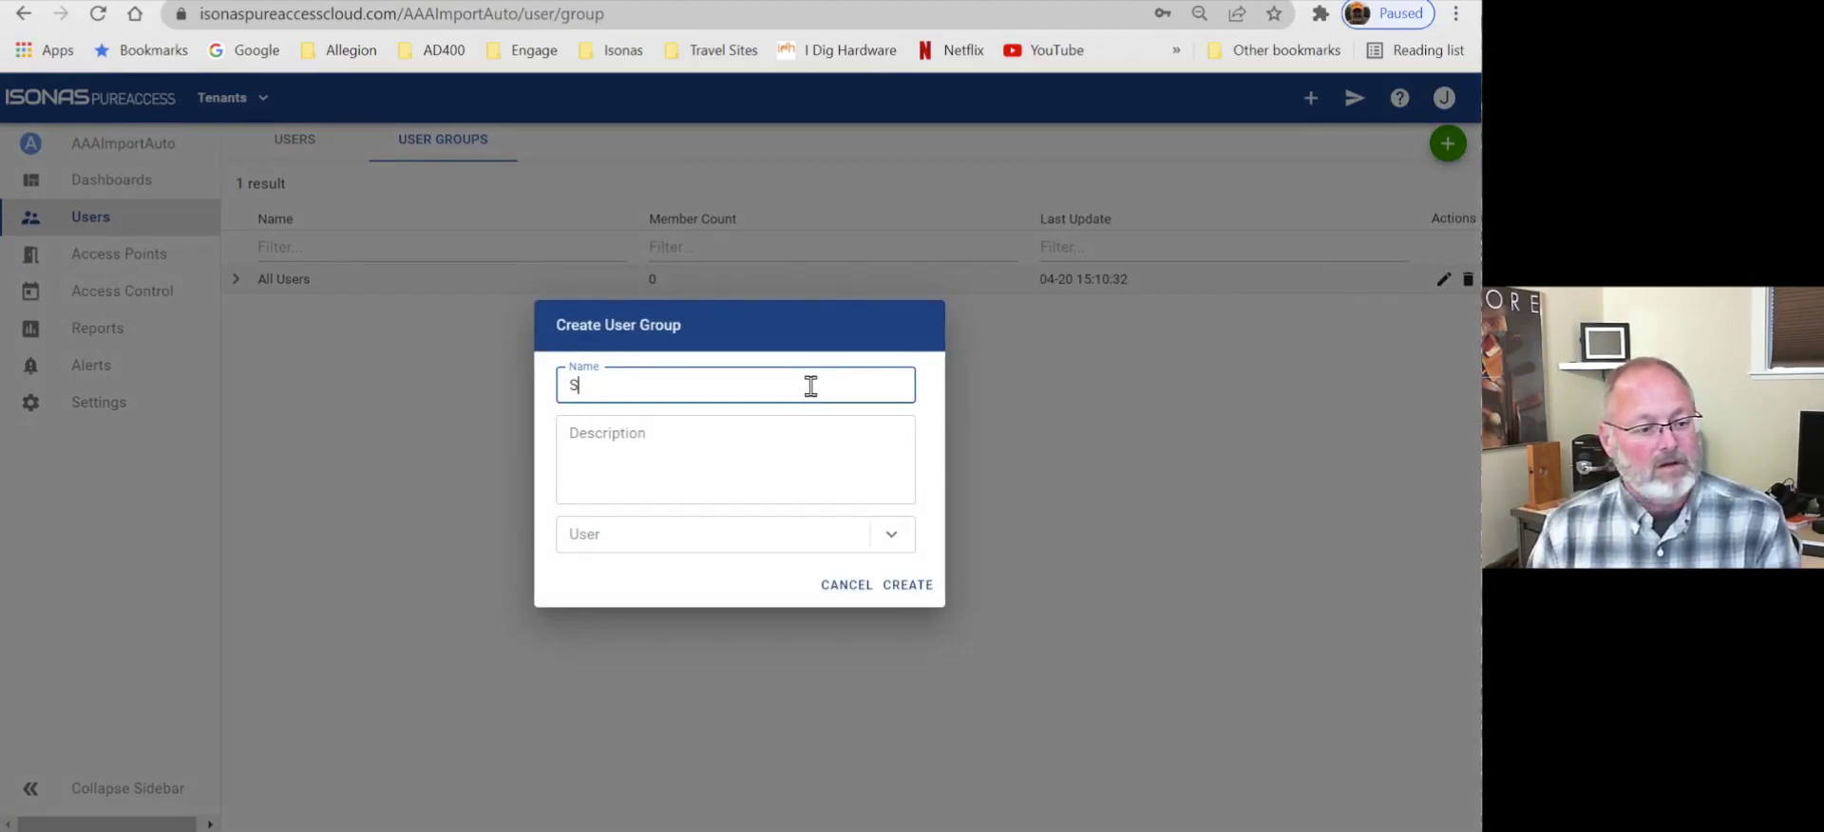
{"action": "type", "text": "Sales"}
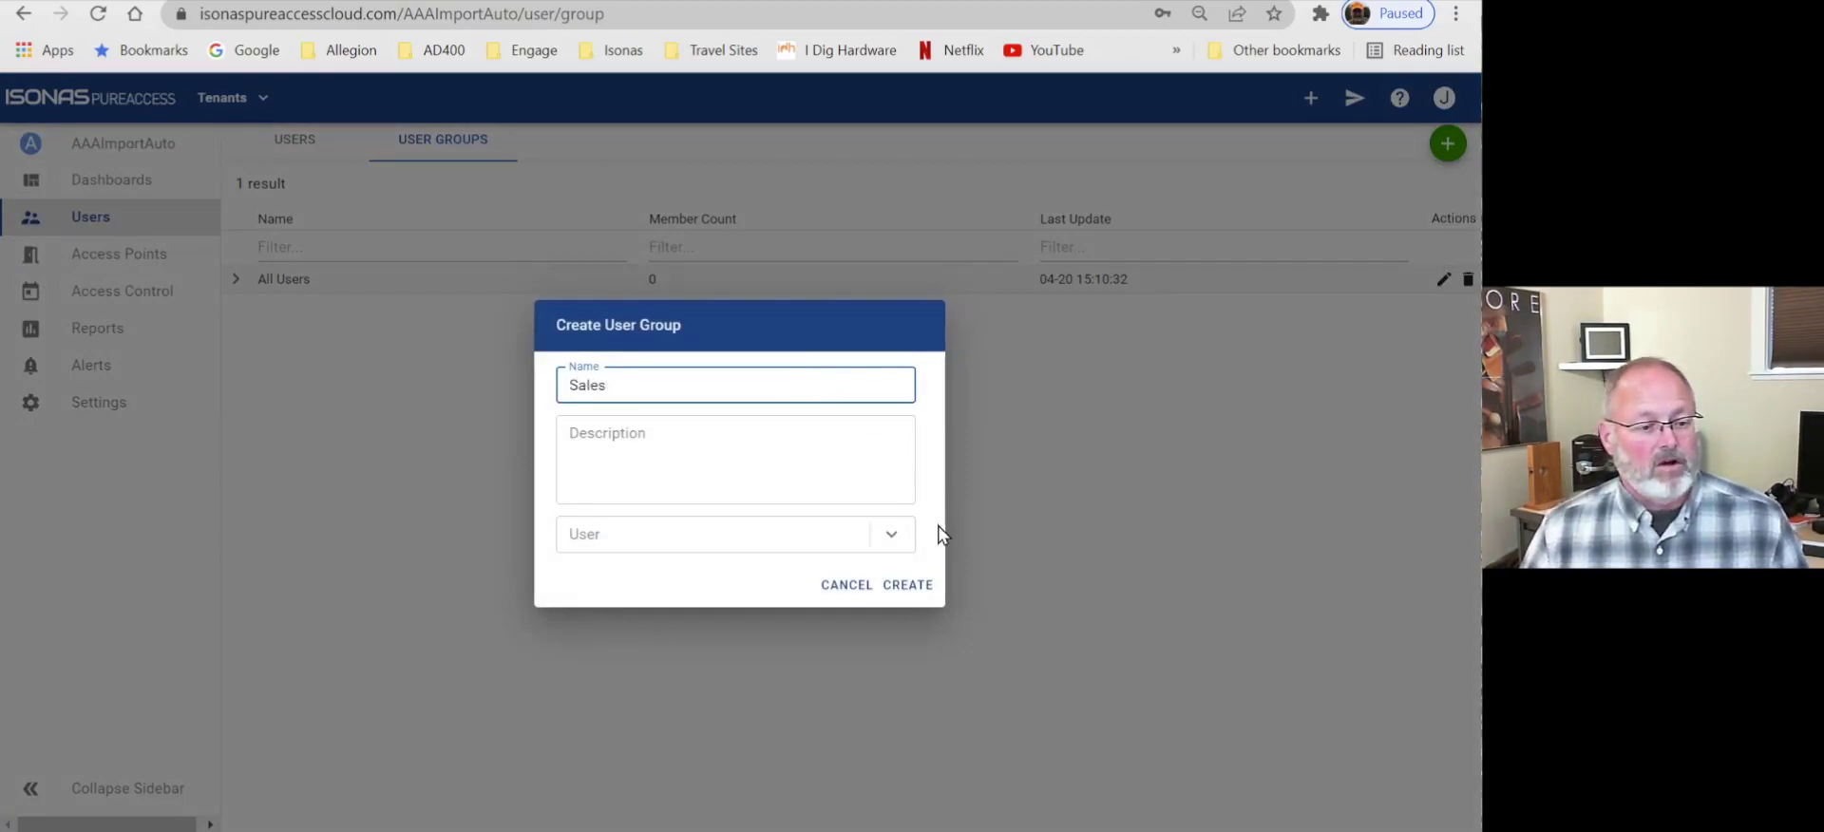
{"action": "left_click", "coordinate": [899, 536]}
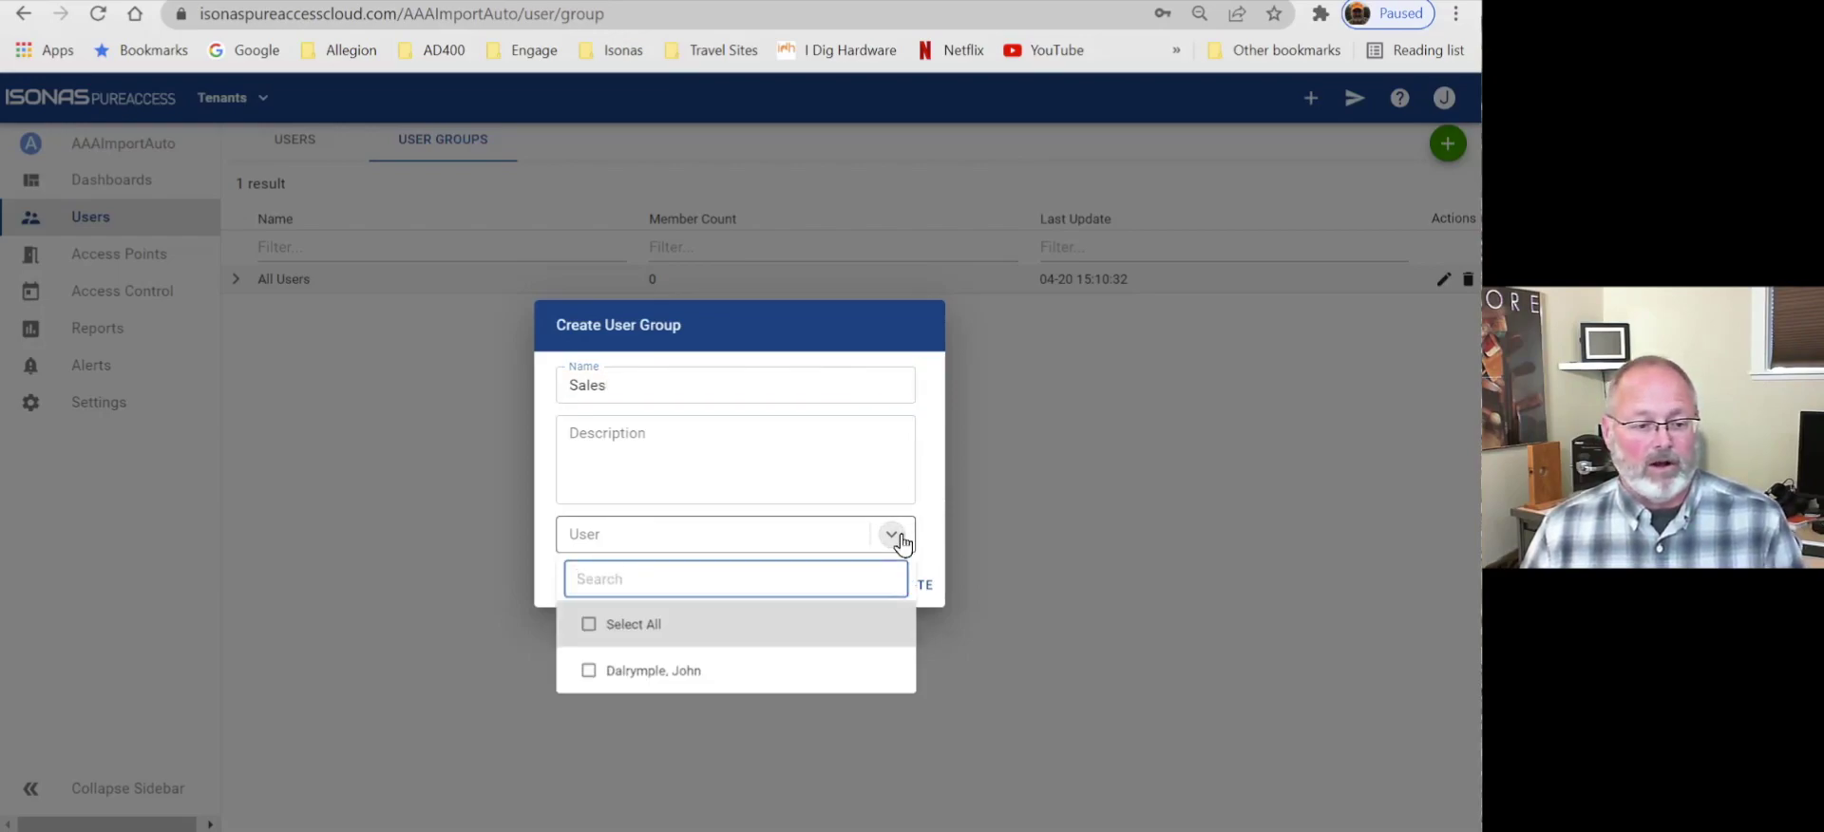
{"action": "left_click", "coordinate": [854, 396]}
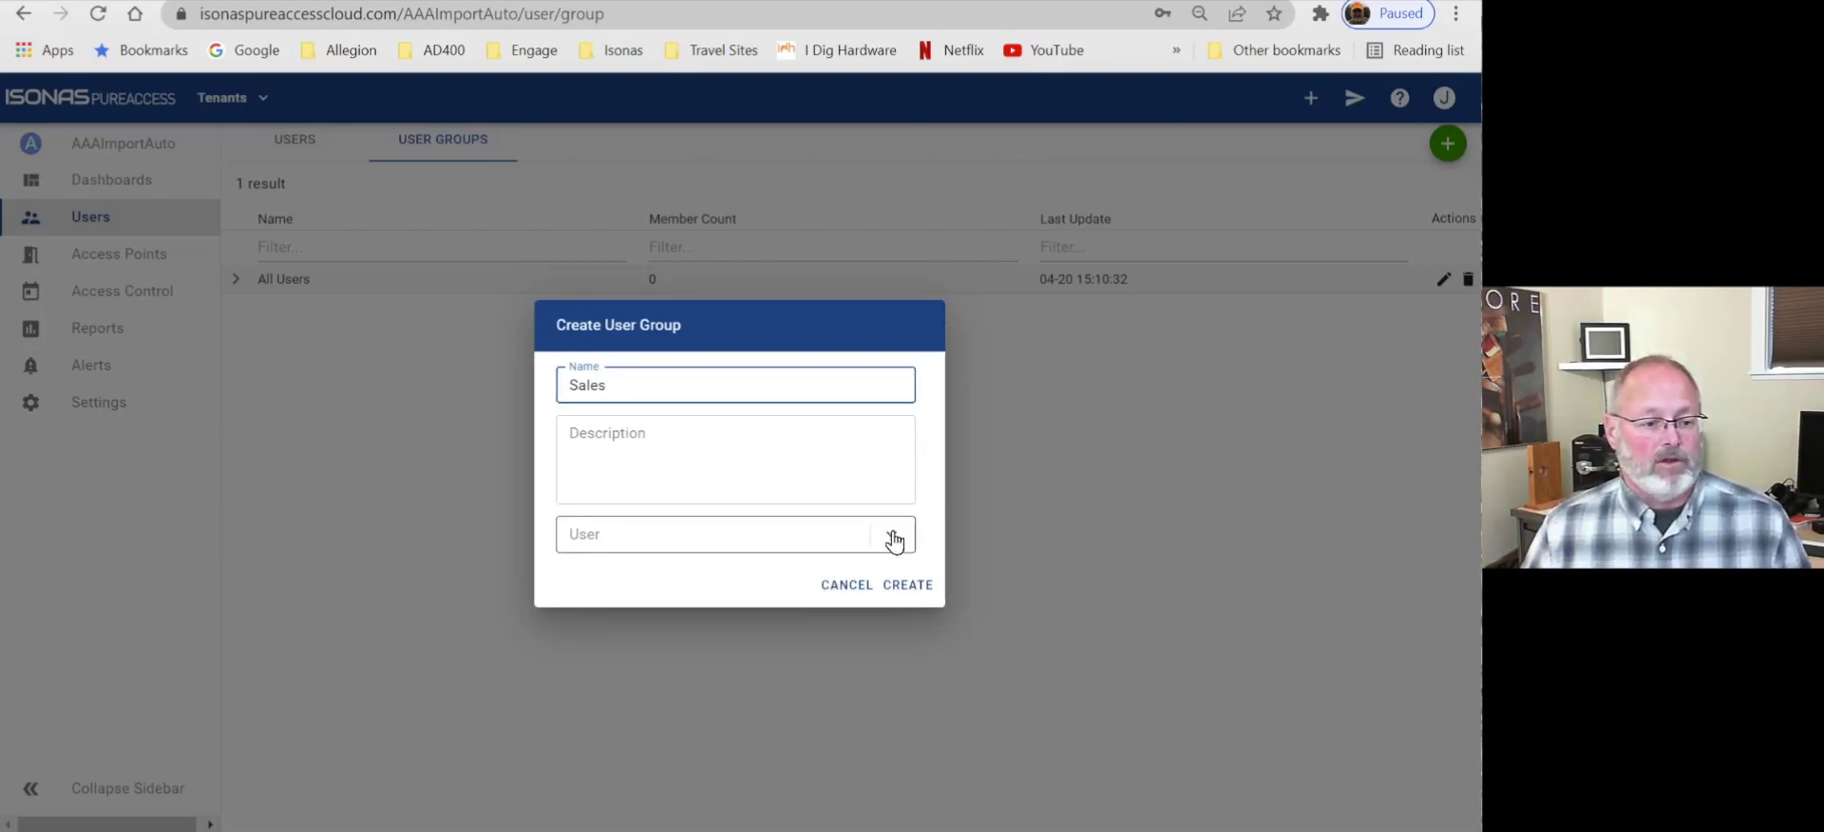
{"action": "left_click", "coordinate": [907, 586]}
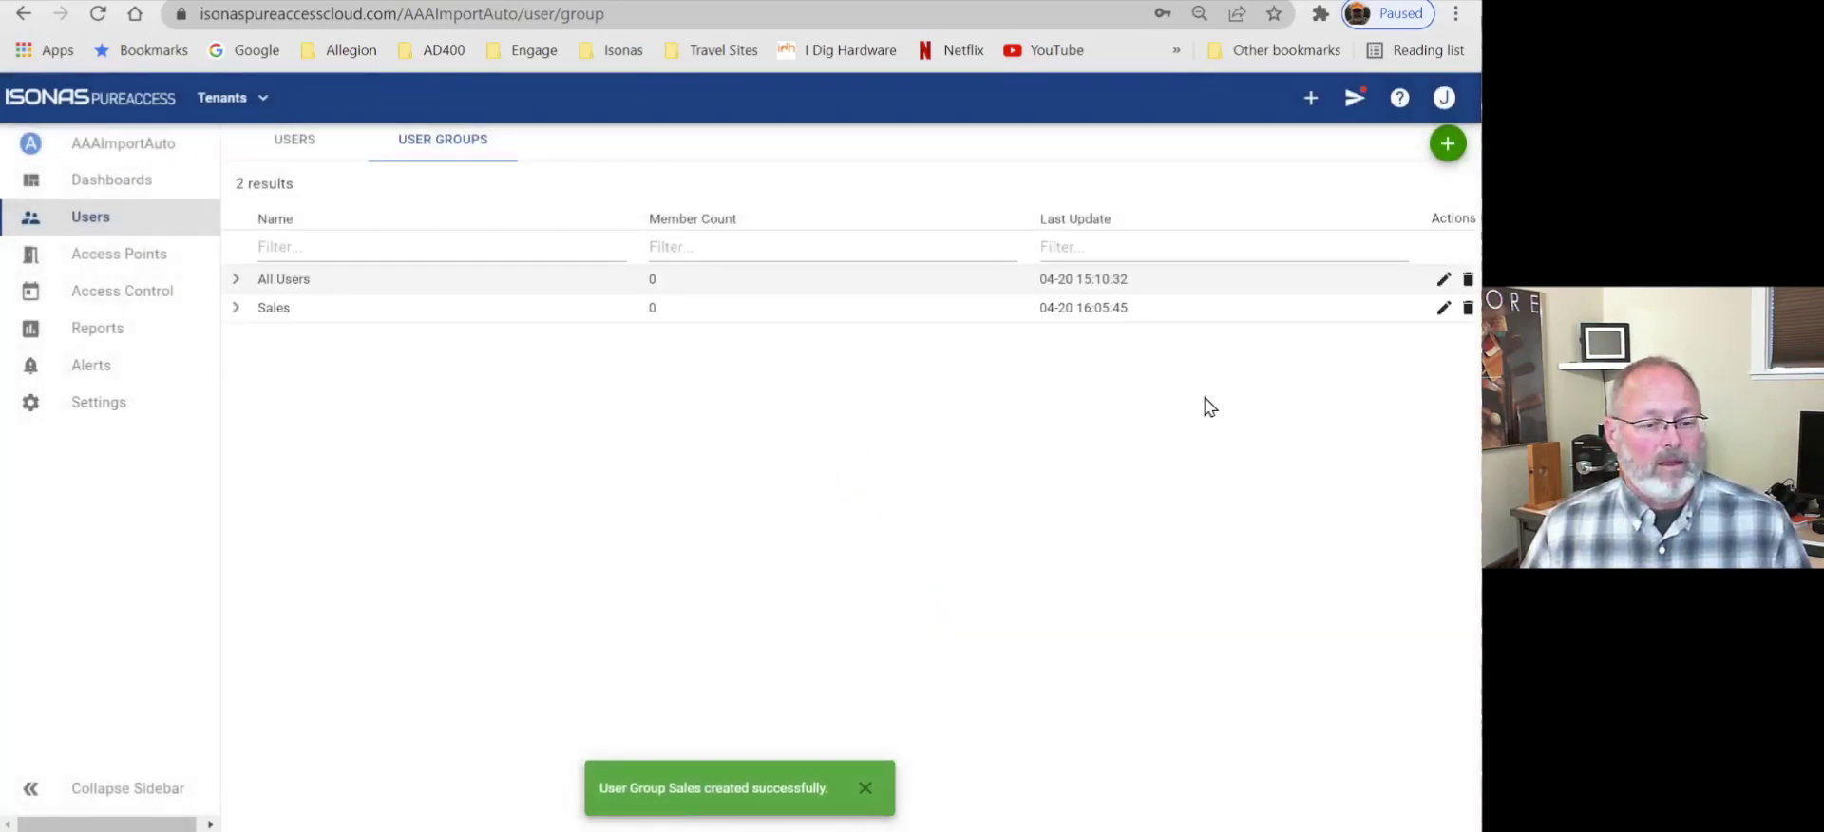
- Create another user group named Service, leaving its description and users empty
{"action": "left_click", "coordinate": [1446, 152]}
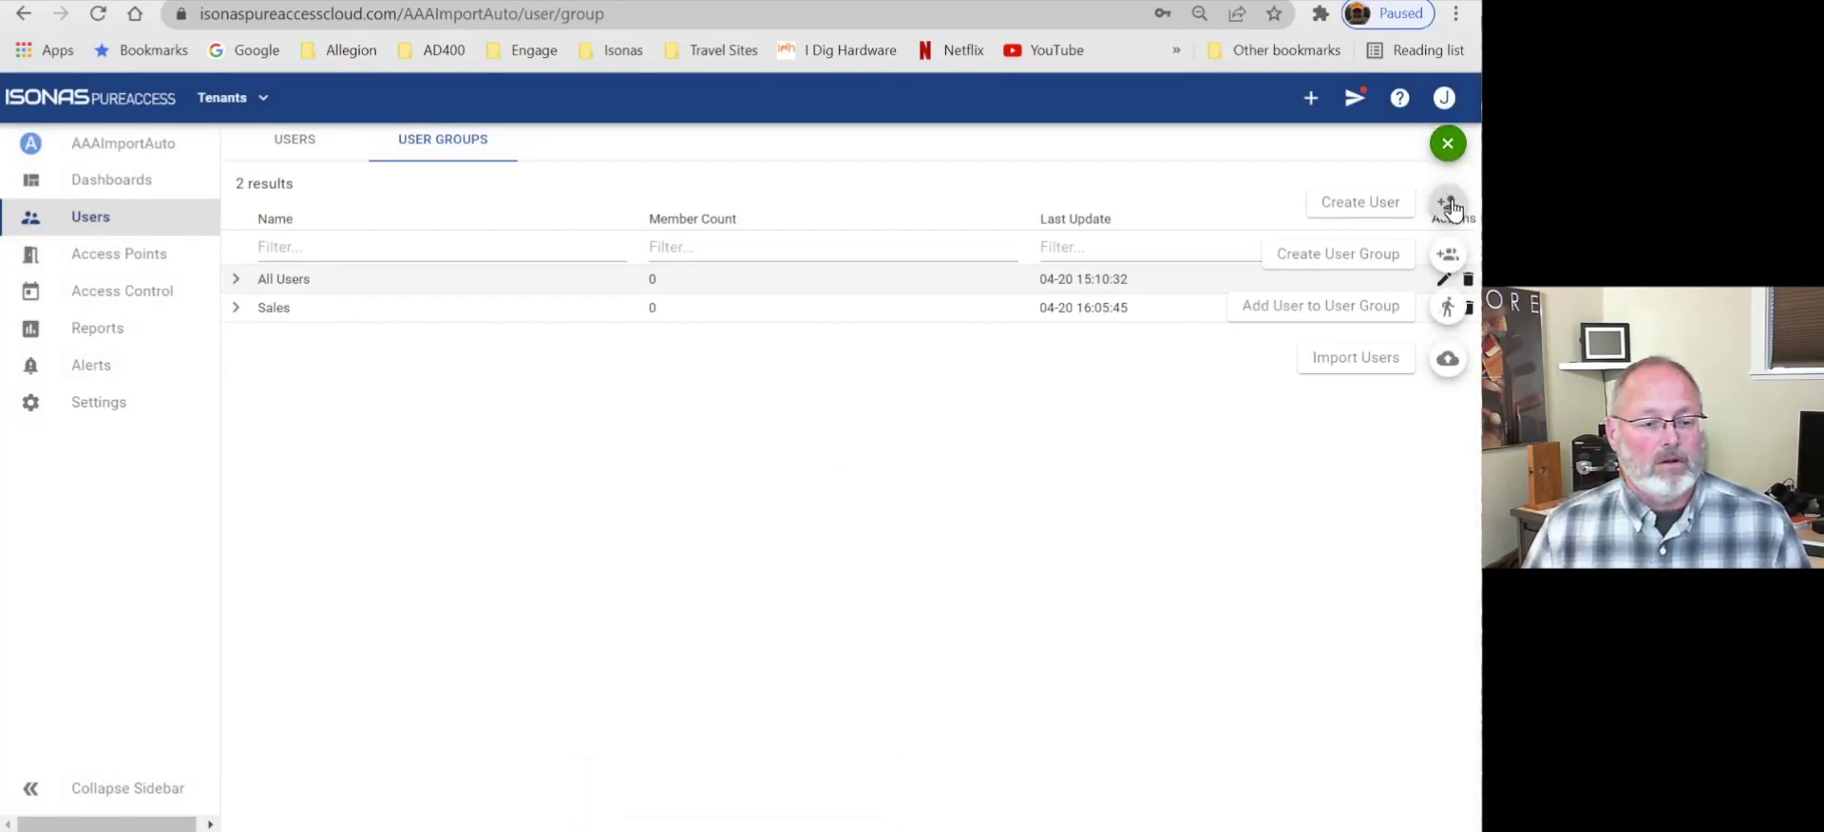
{"action": "left_click", "coordinate": [1448, 254]}
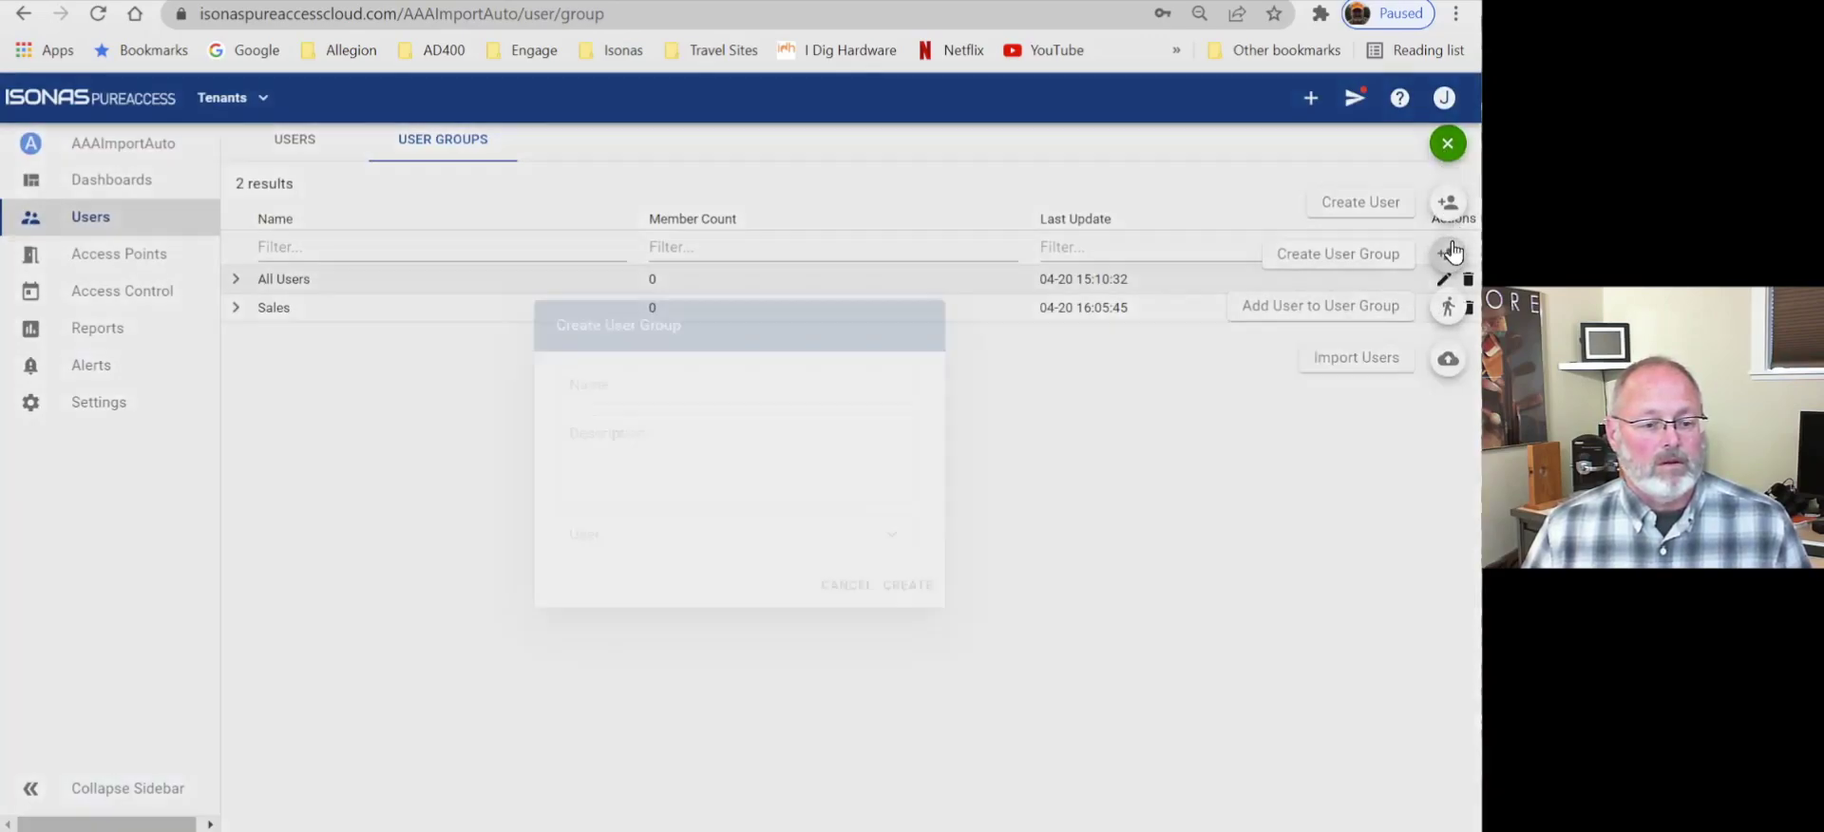
{"action": "left_click", "coordinate": [851, 380]}
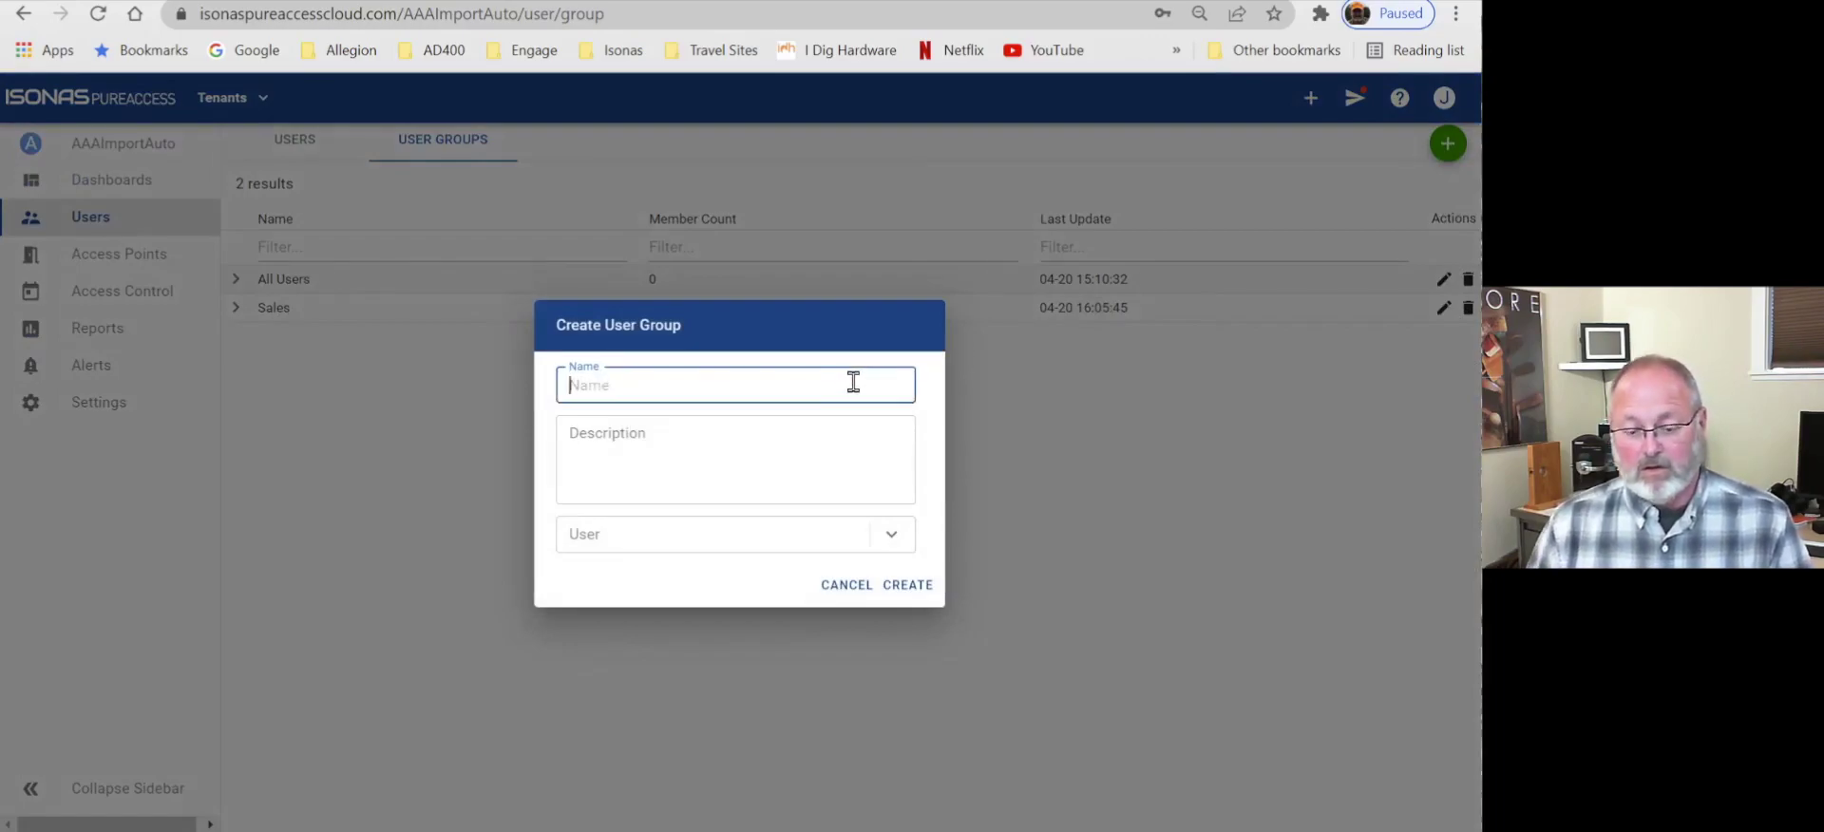
{"action": "type", "text": "Ser"}
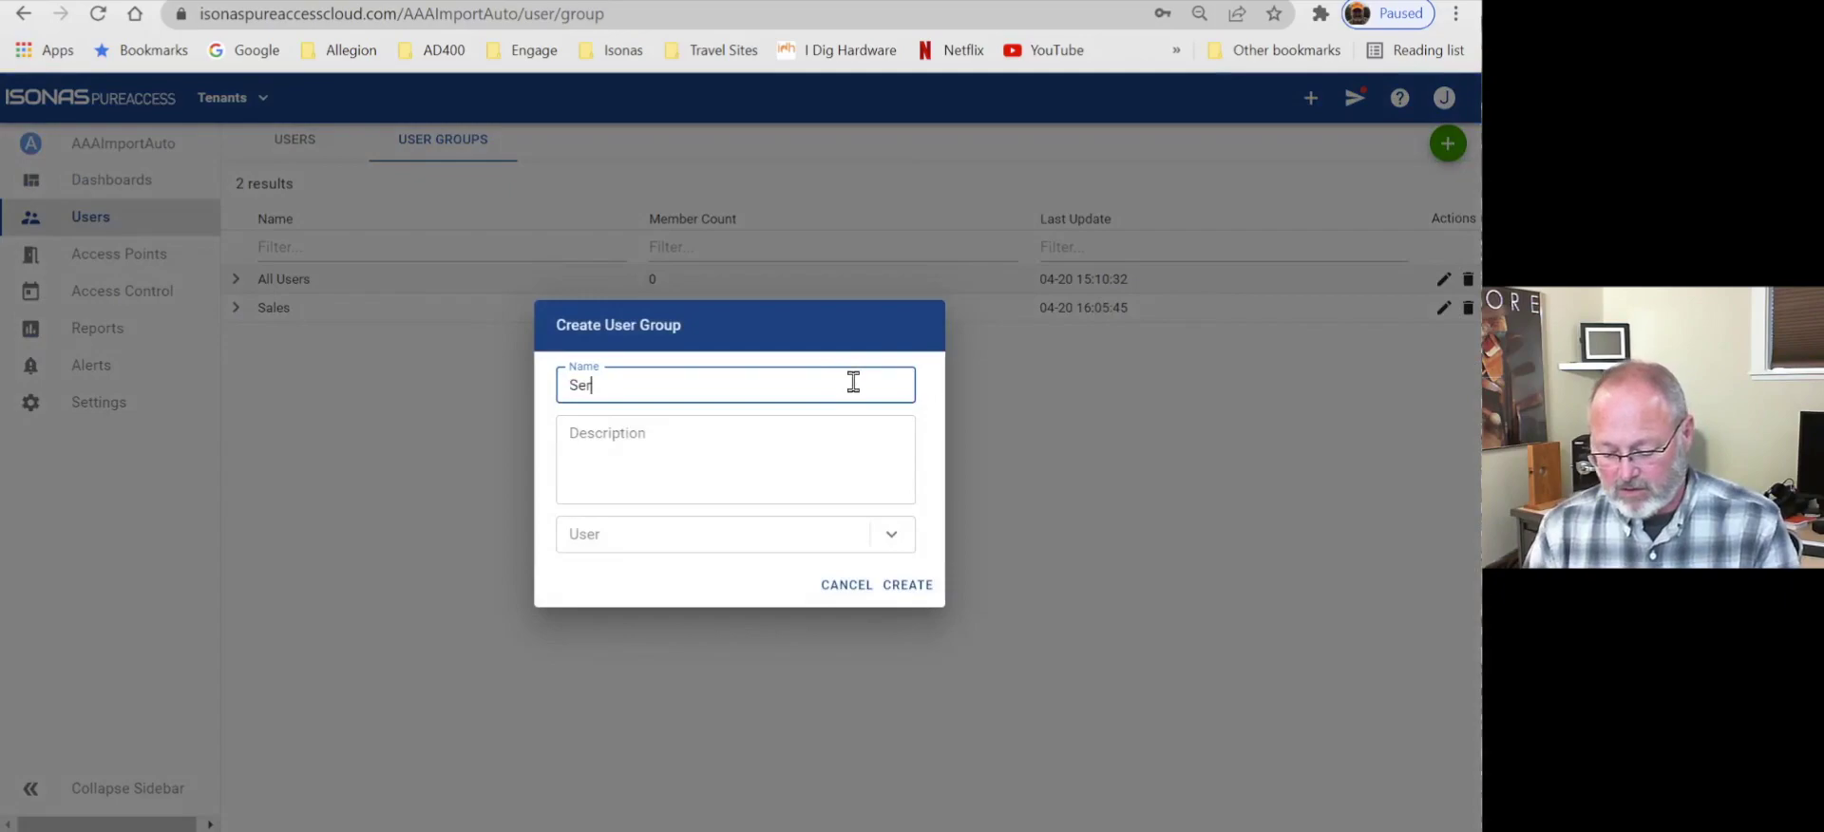
{"action": "type", "text": "vice"}
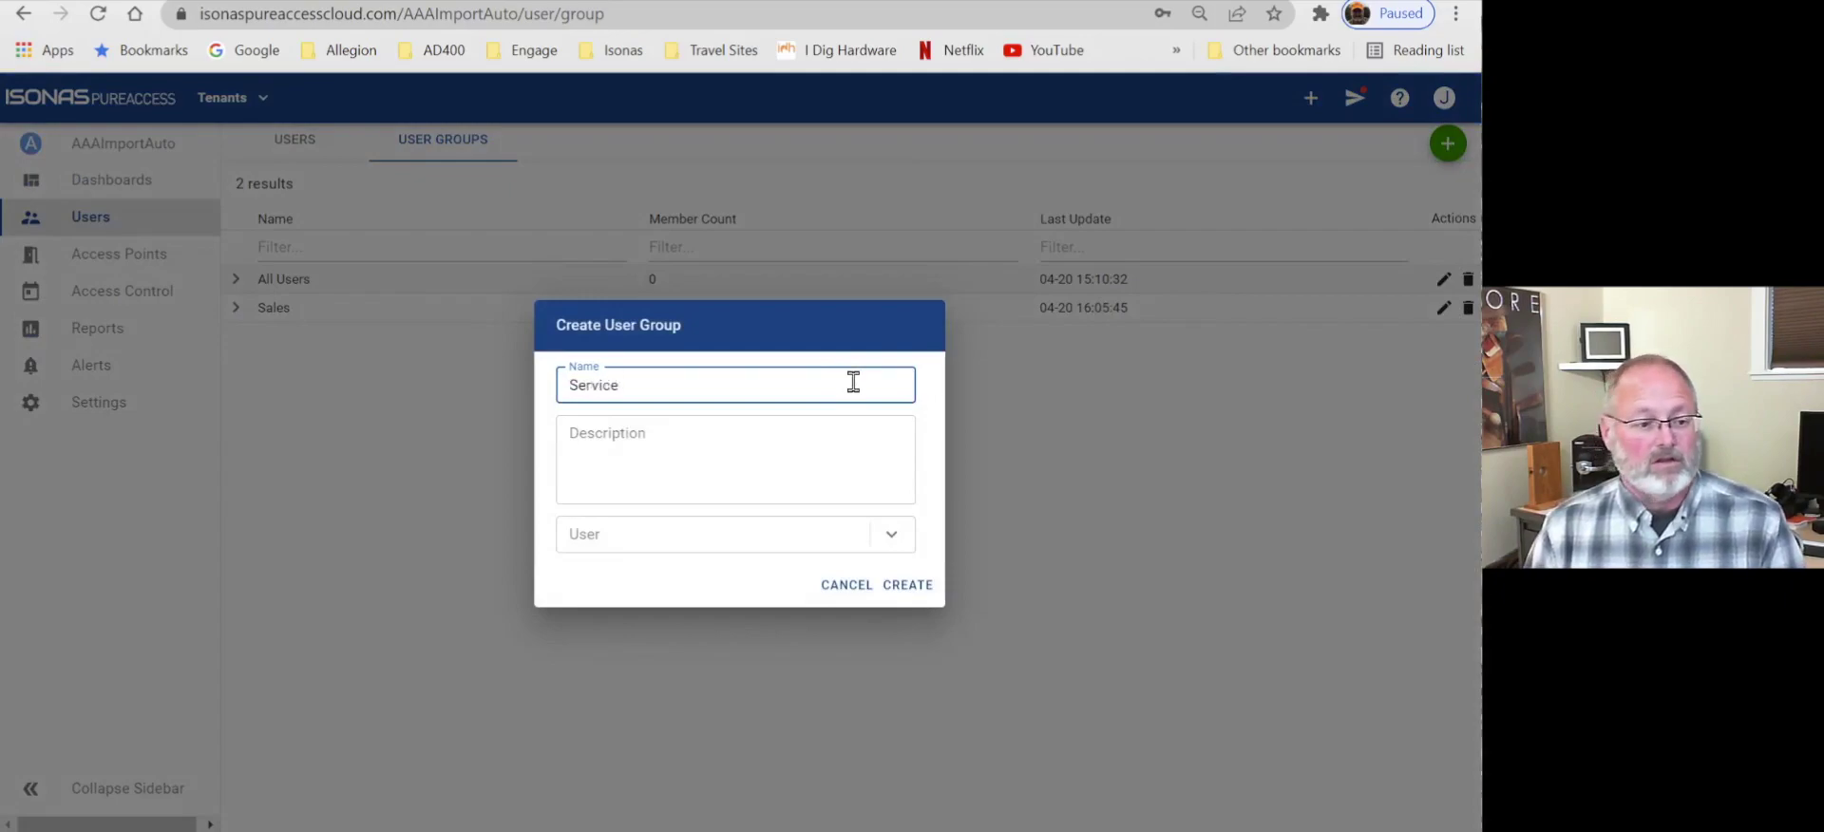
{"action": "left_click", "coordinate": [914, 587]}
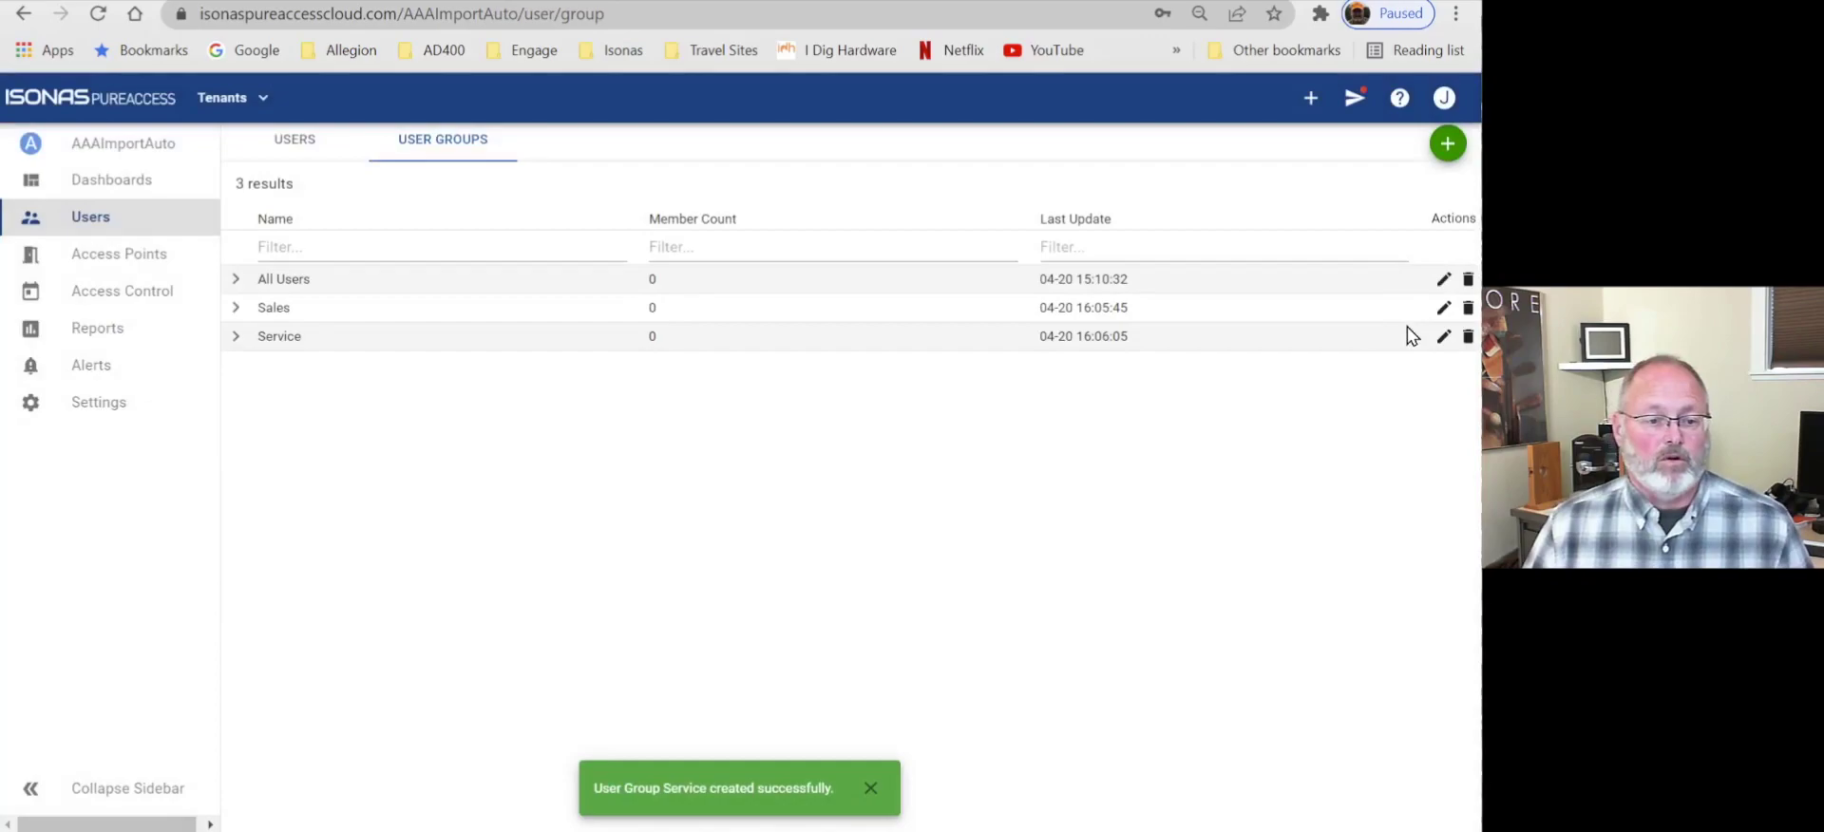
- Create a user group named Admin, leaving its description and users empty
{"action": "left_click", "coordinate": [1443, 162]}
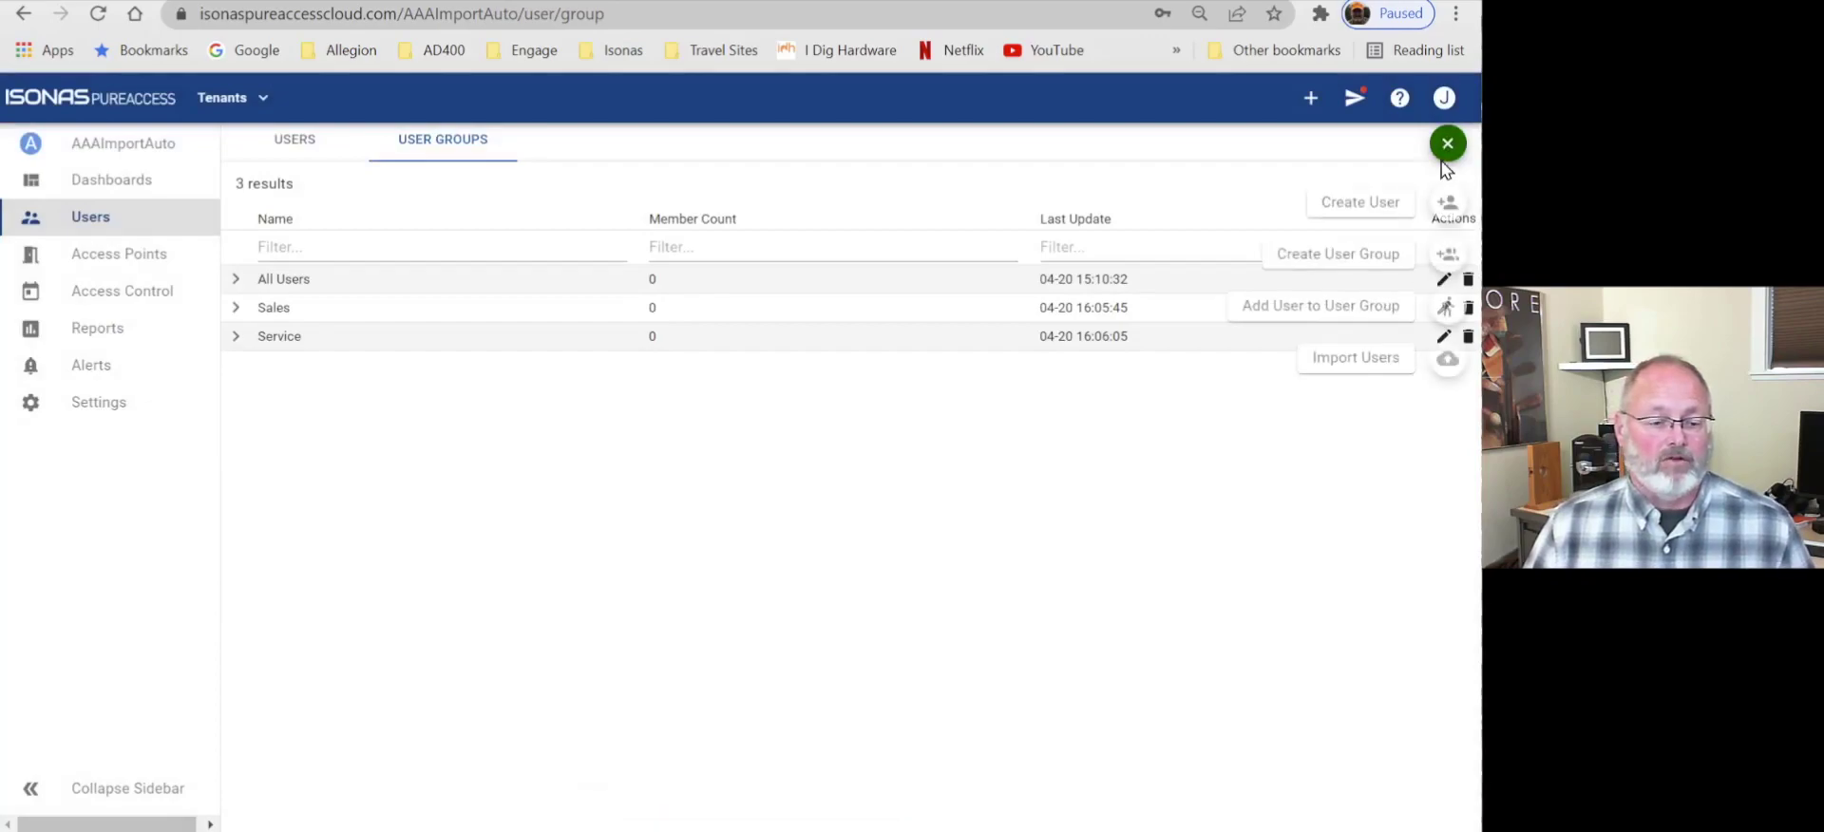
{"action": "left_click", "coordinate": [1458, 262]}
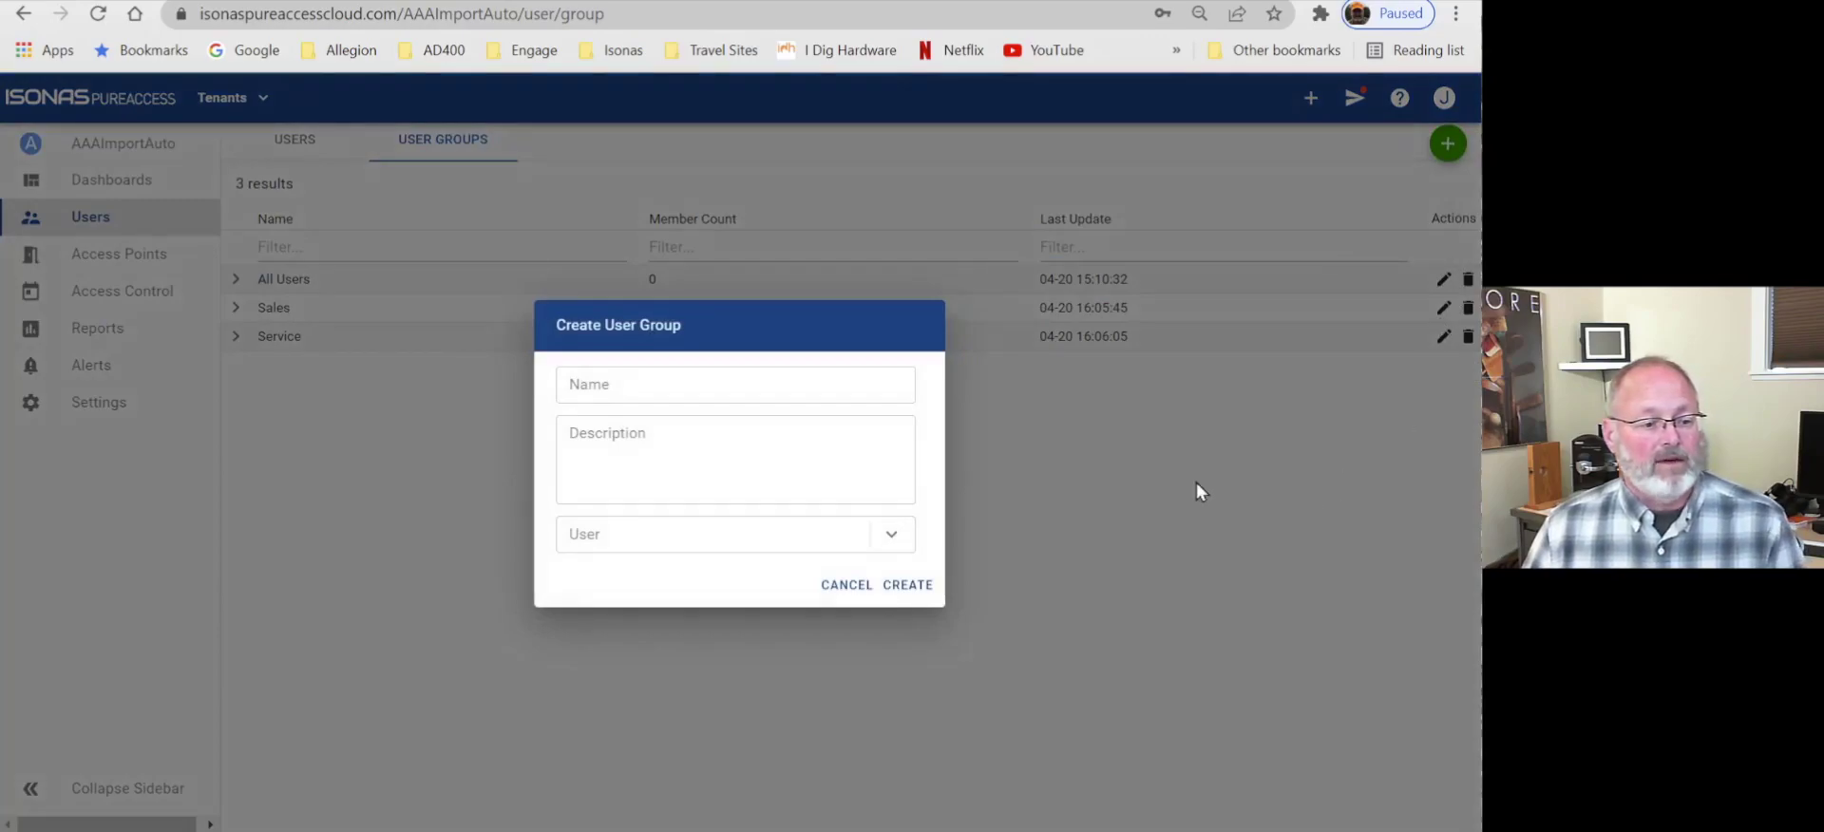
{"action": "left_click", "coordinate": [815, 389]}
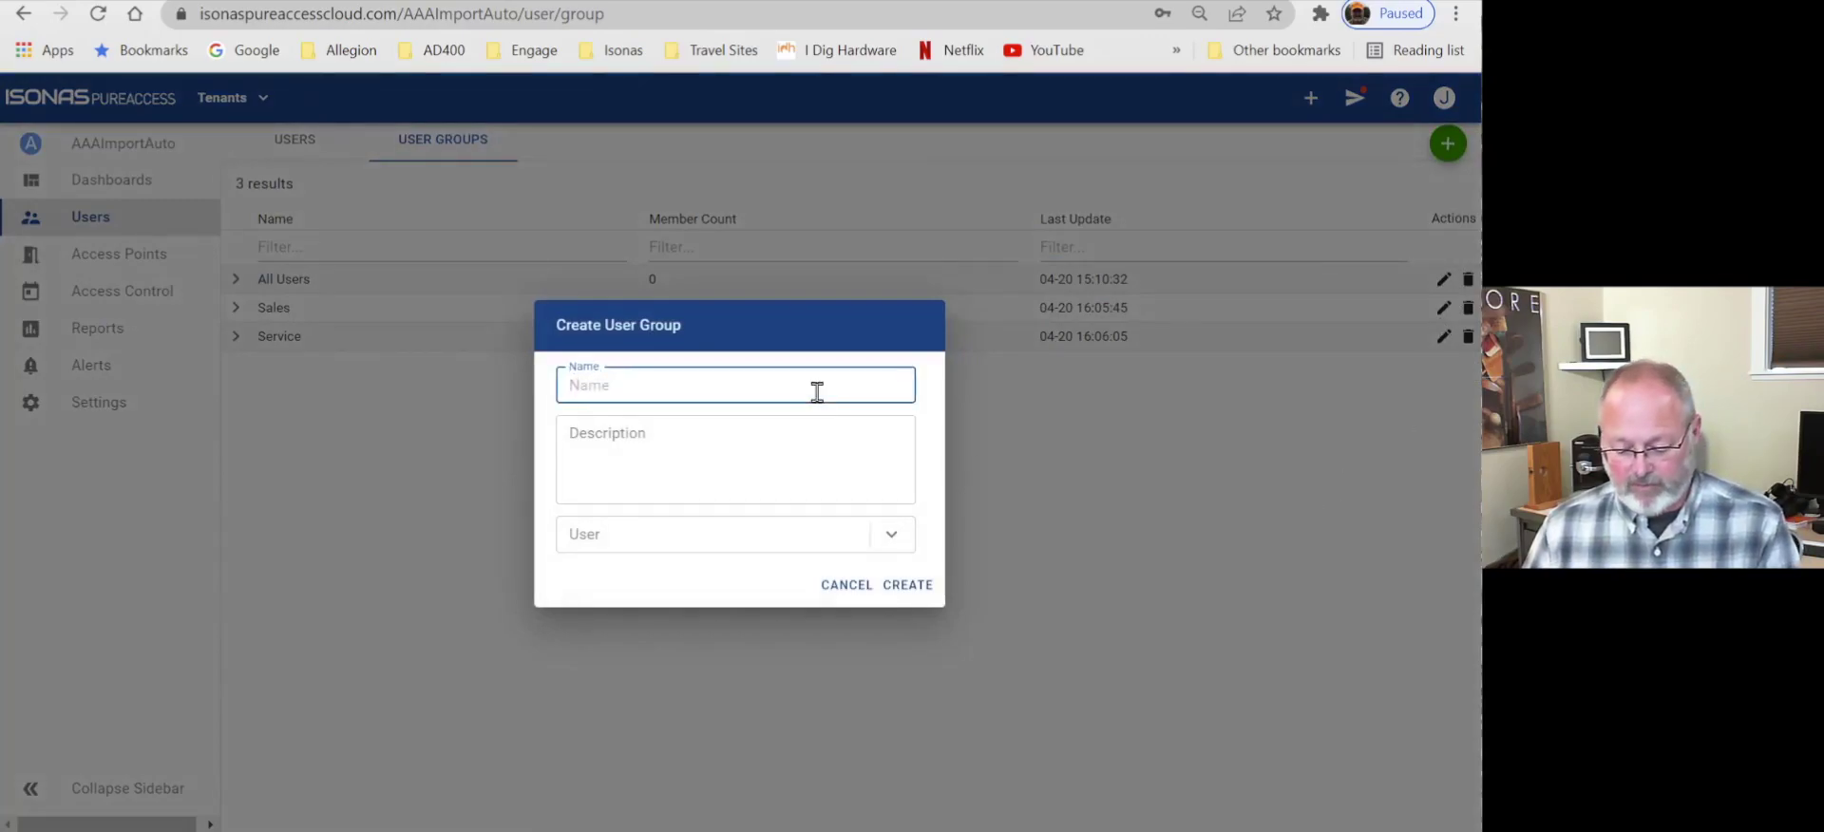
{"action": "type", "text": "Admi"}
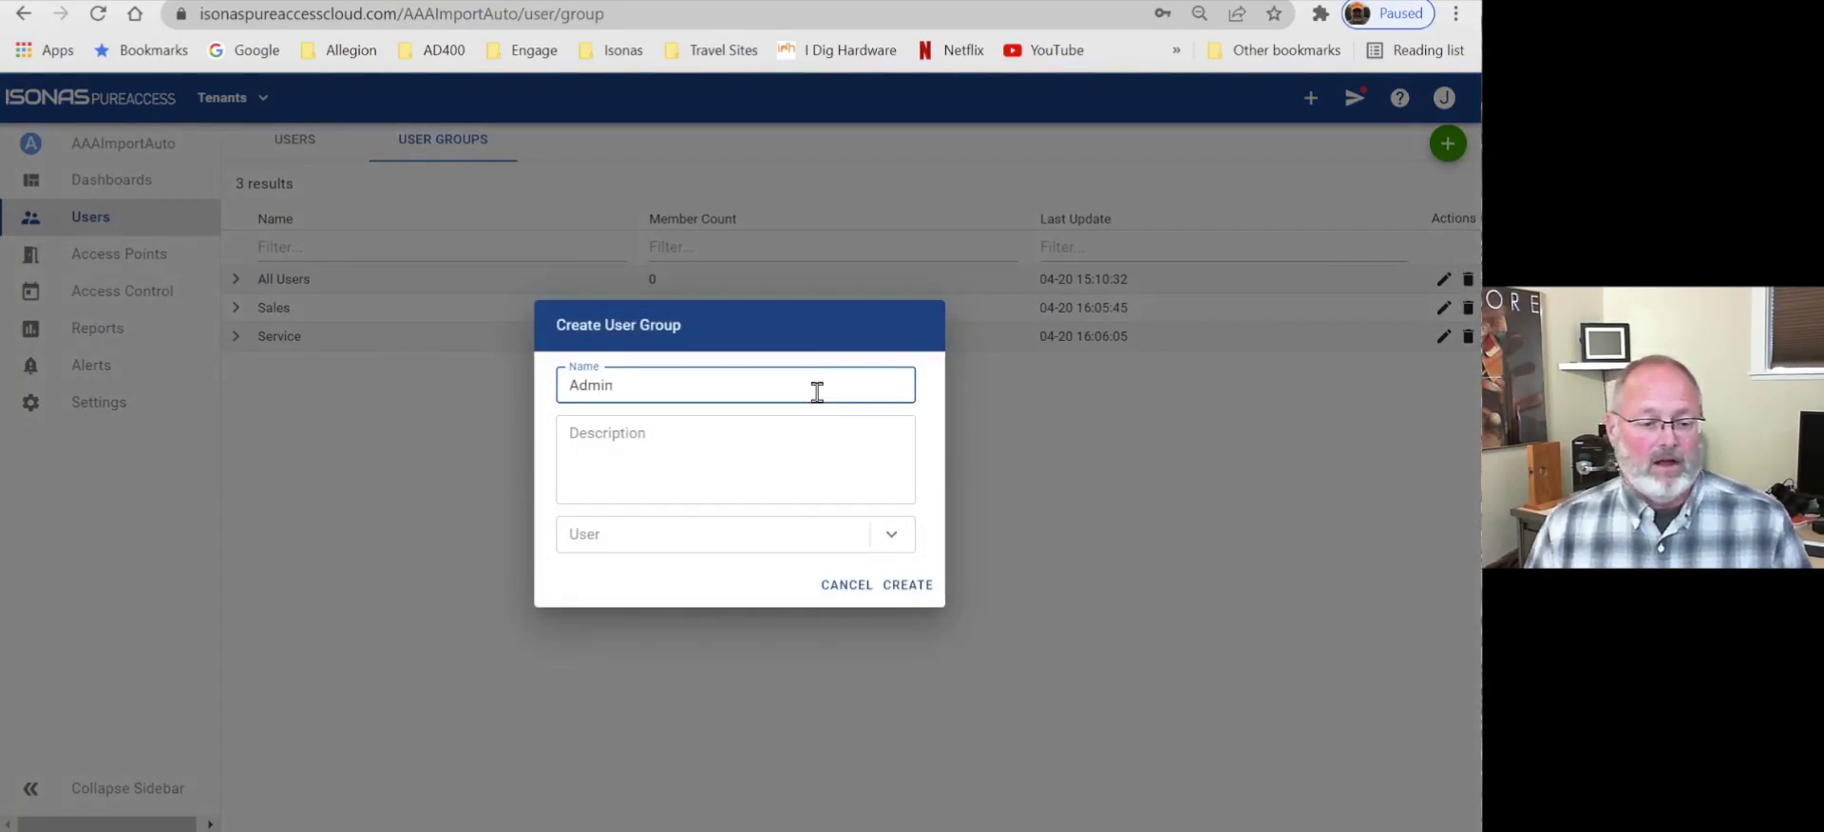
{"action": "type", "text": "n"}
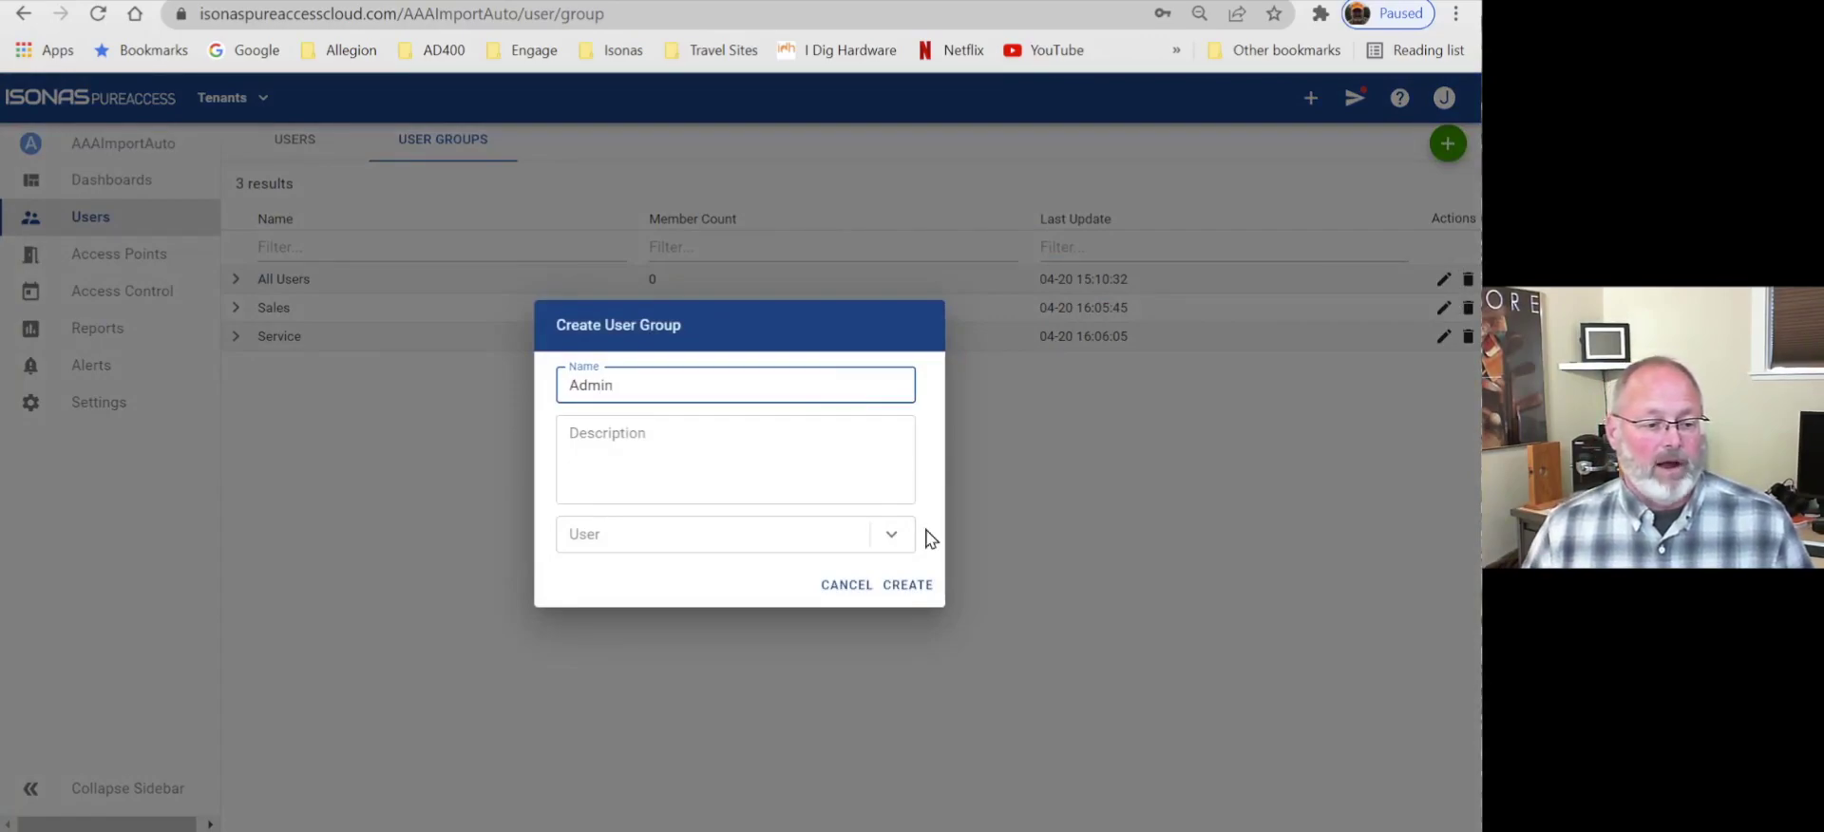
{"action": "left_click", "coordinate": [922, 591]}
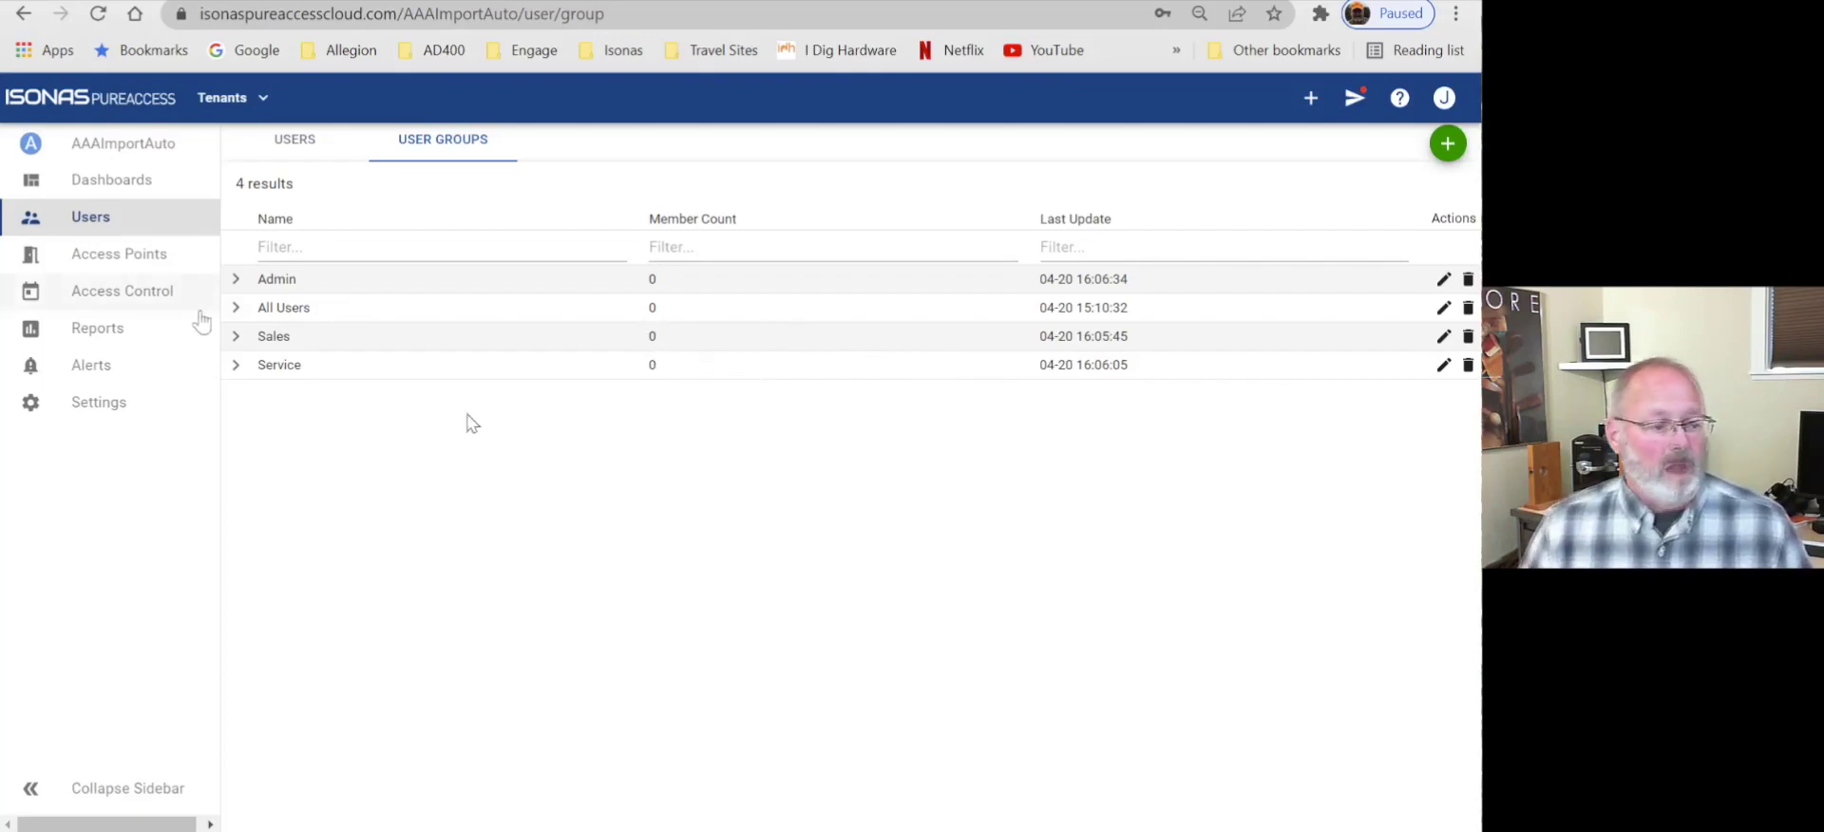
- Start a new access point group for the tenant and name it Sales Floor
{"action": "left_click", "coordinate": [139, 266]}
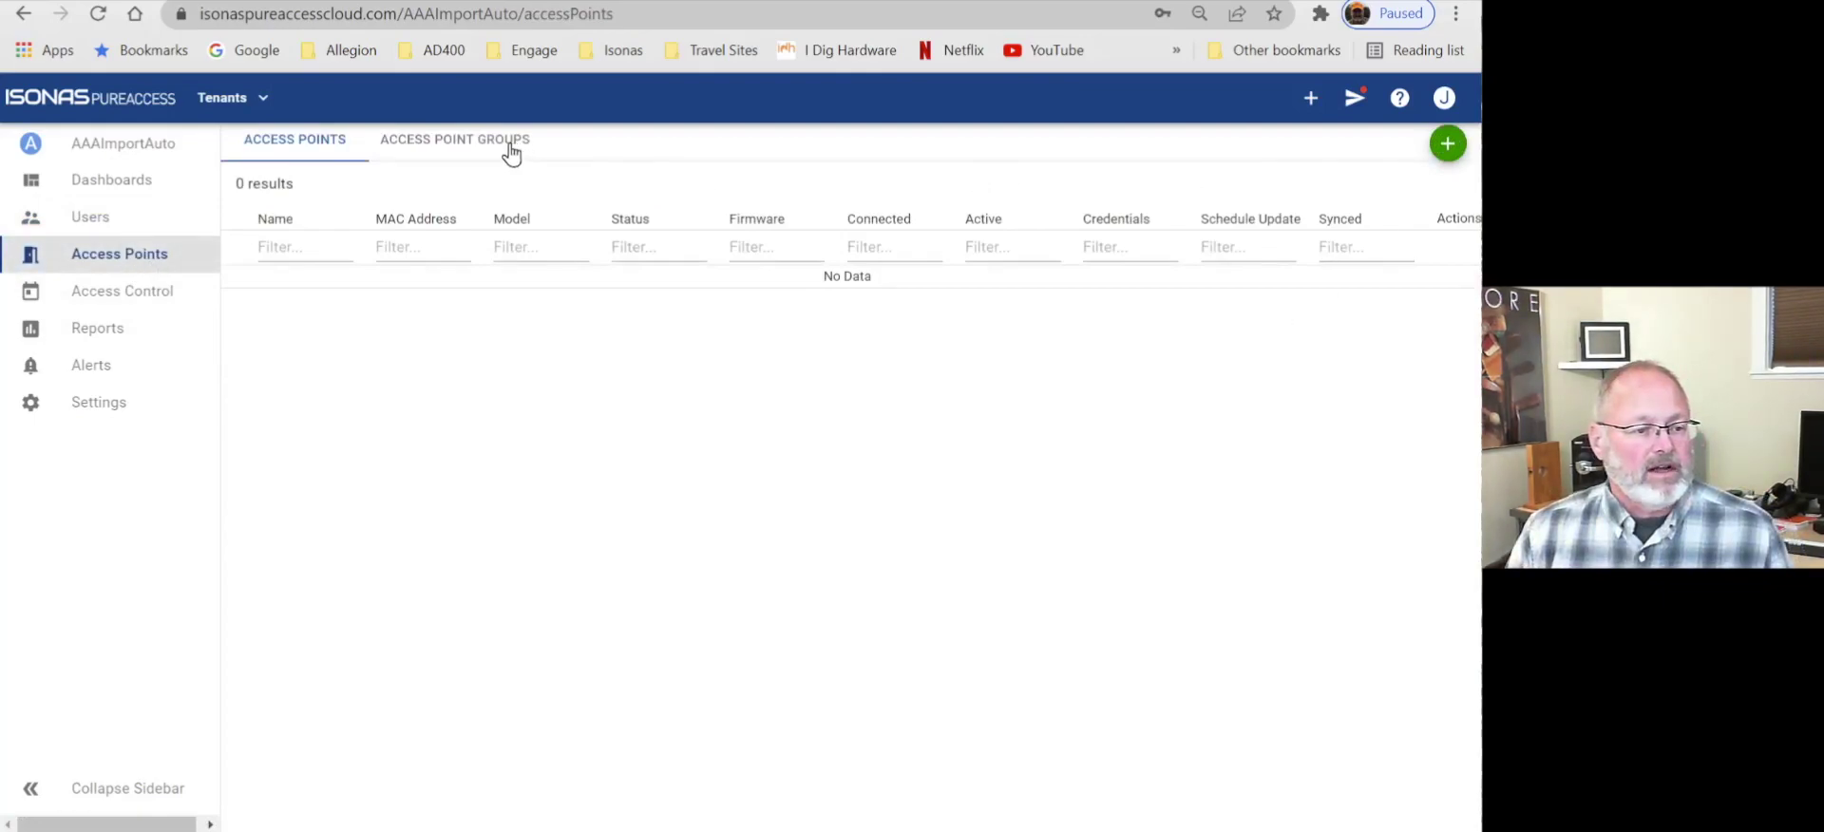
{"action": "left_click", "coordinate": [511, 144]}
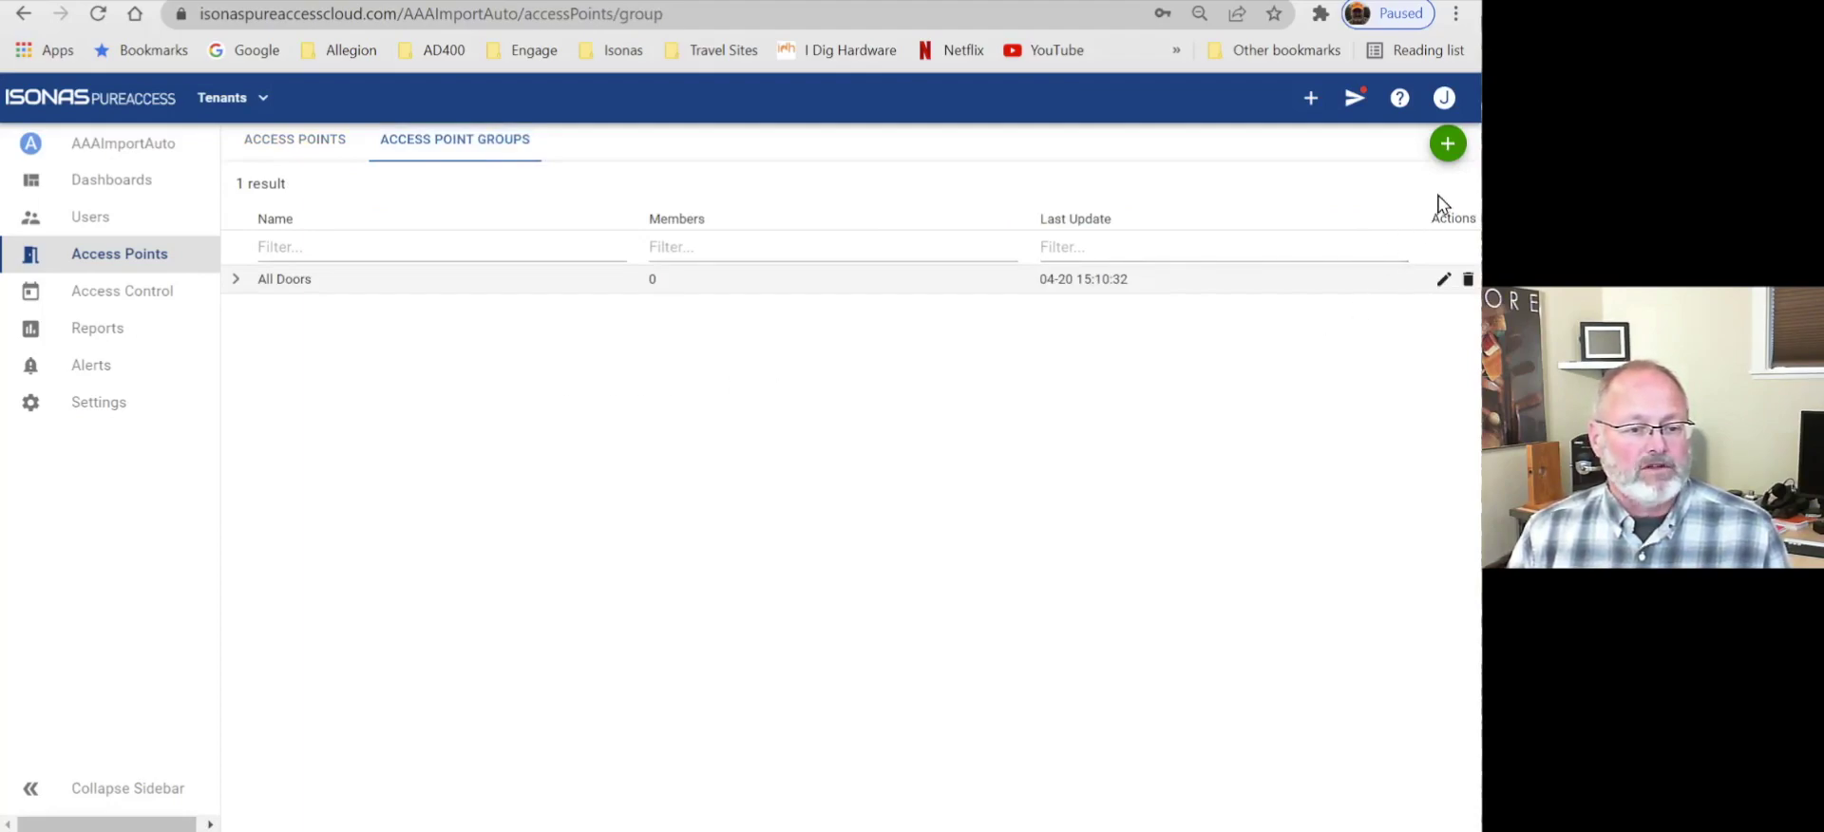
{"action": "mouse_move", "coordinate": [1444, 171]}
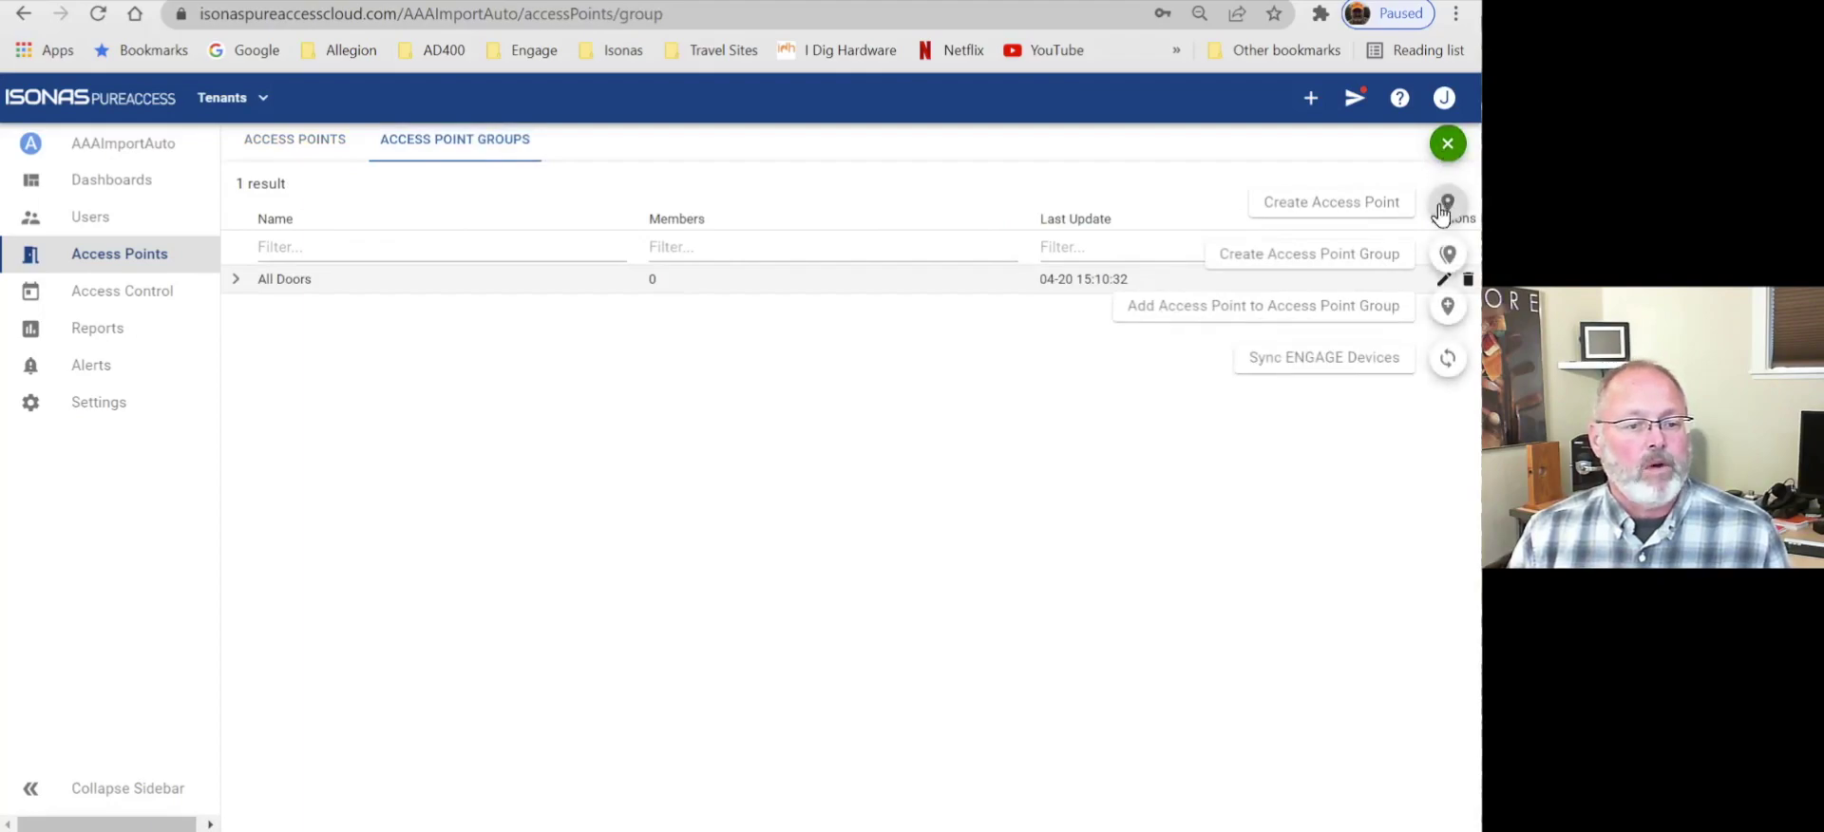
{"action": "left_click", "coordinate": [1443, 262]}
{"action": "left_click", "coordinate": [737, 396]}
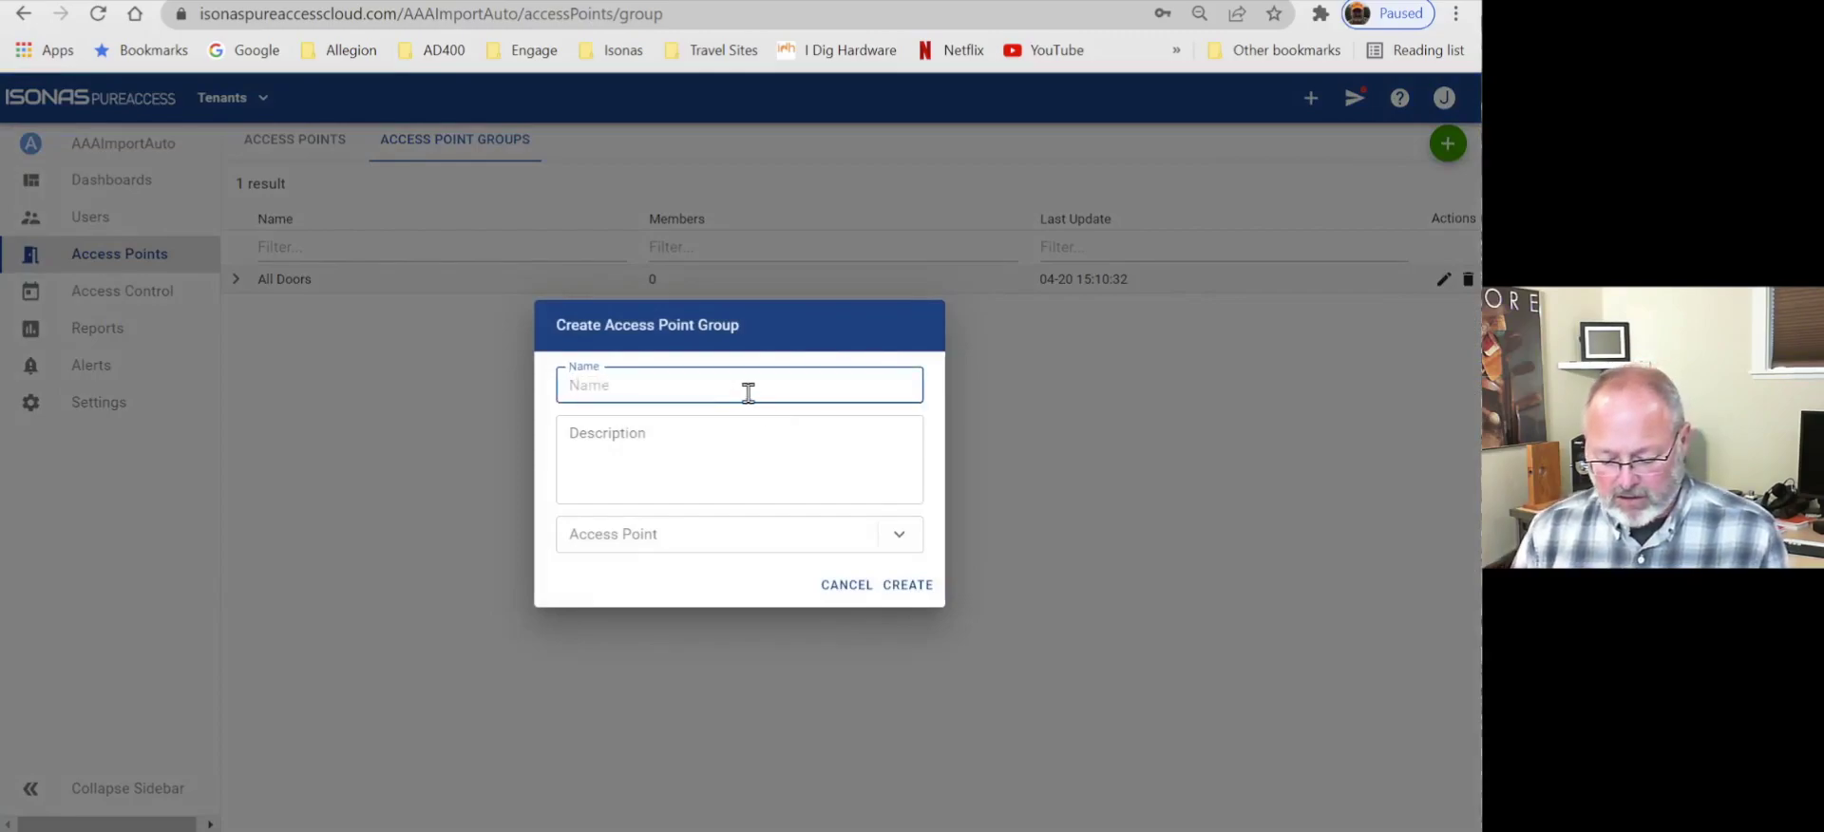
{"action": "type", "text": "Sales"}
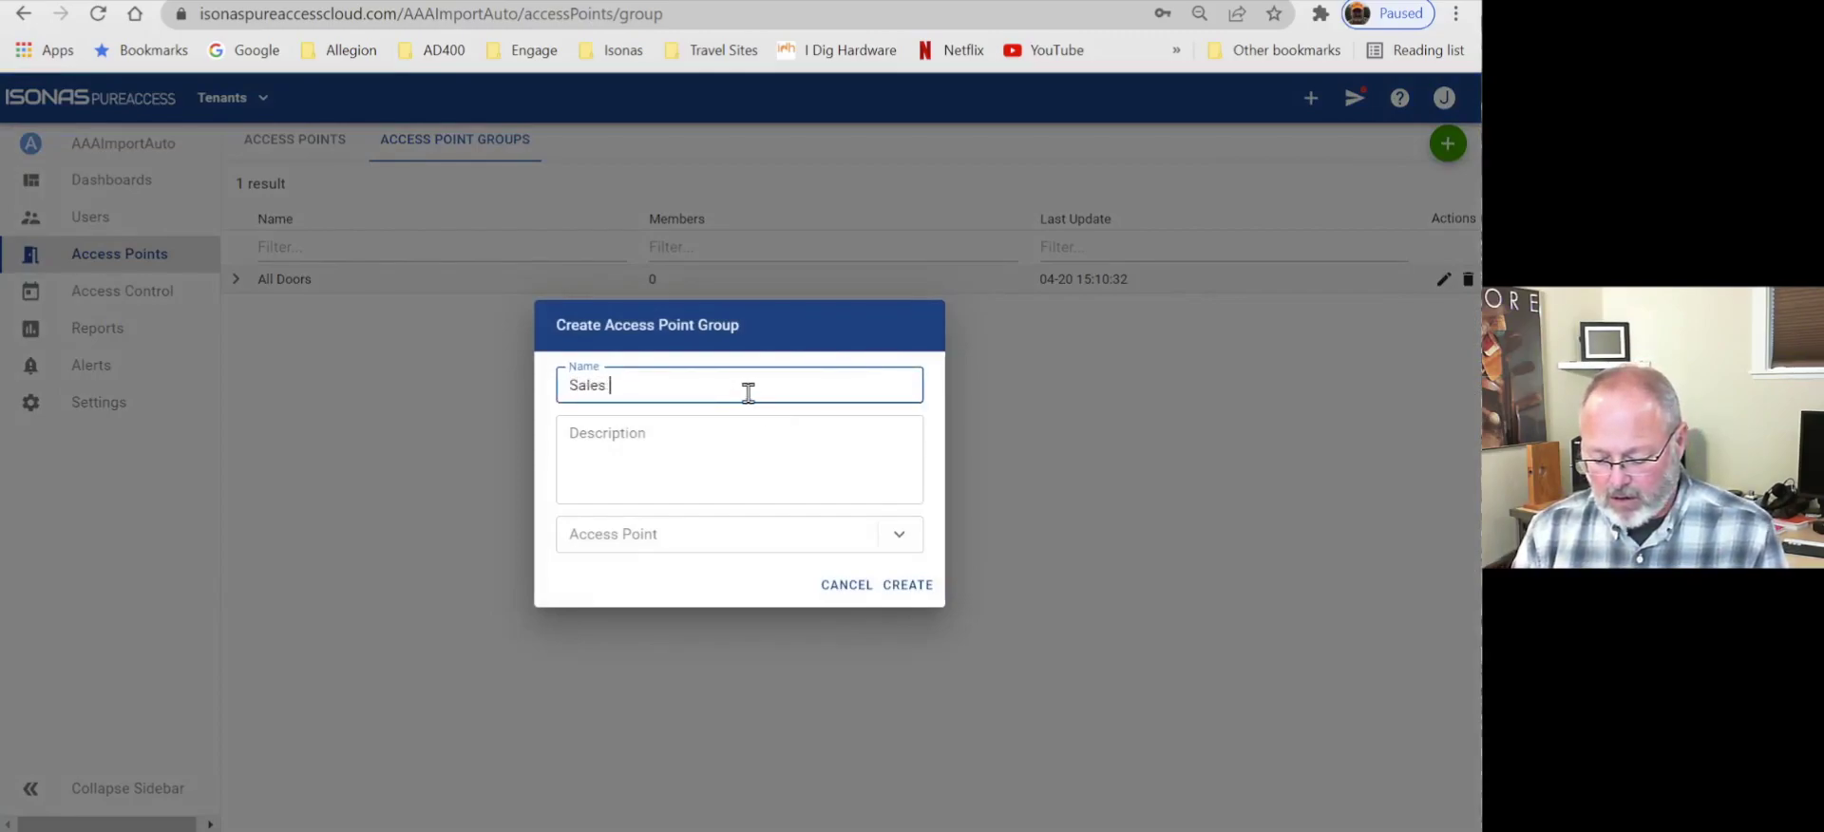
{"action": "type", "text": " Floor"}
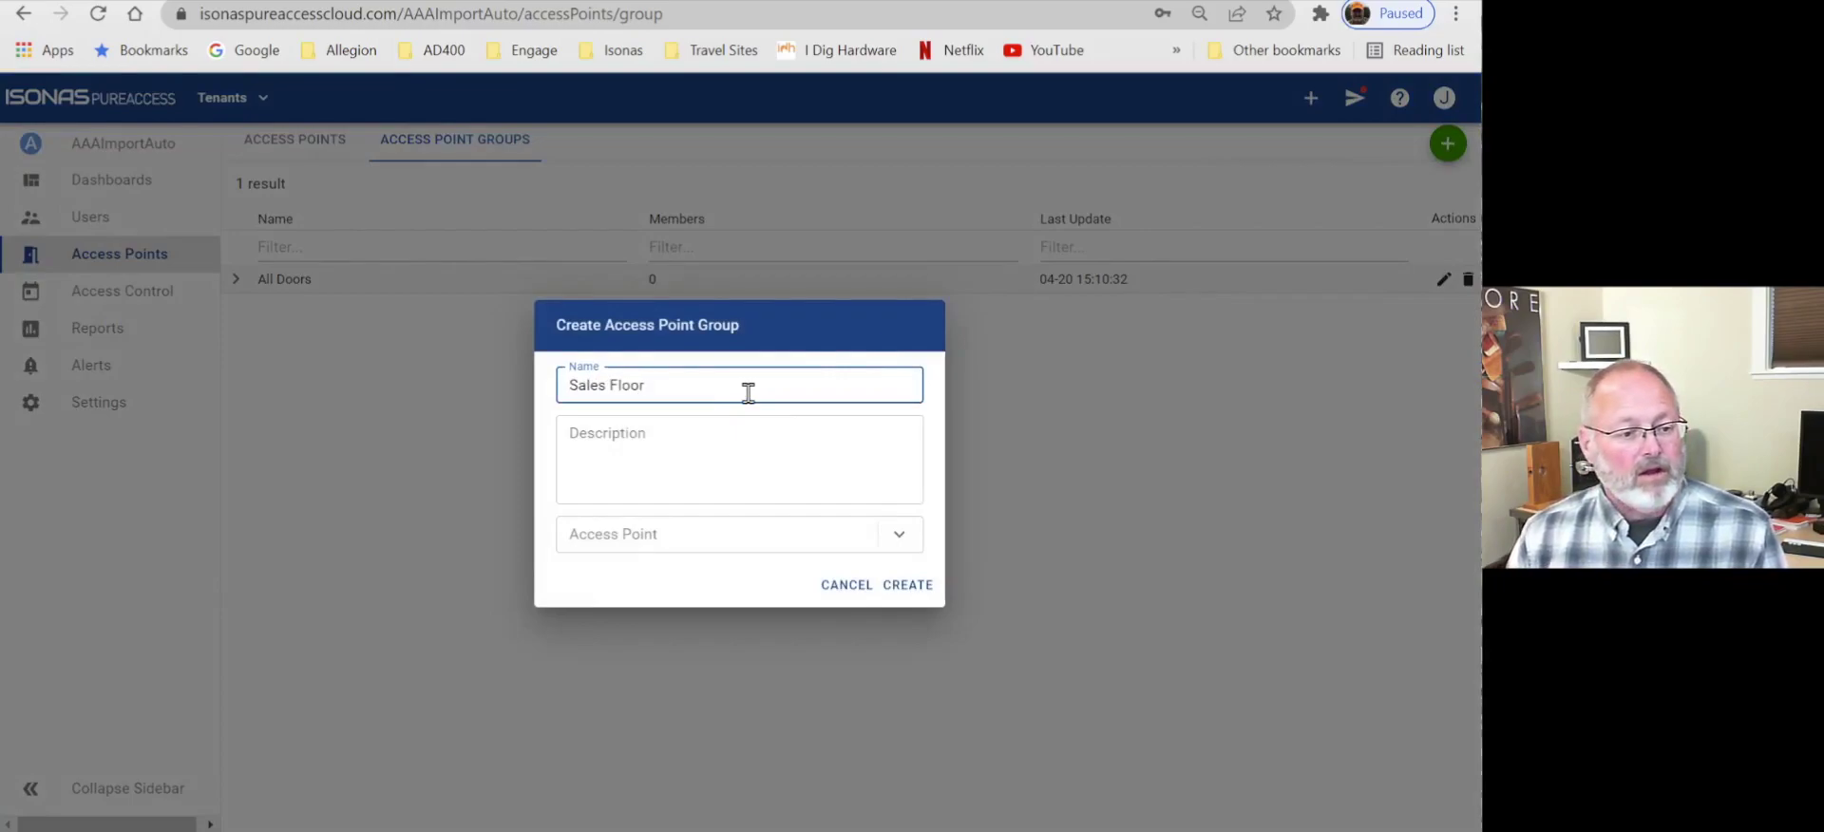
- Describe the Sales Floor group as "Sales Entry, Public Entry, Sales Office" and create it without assigning access points
{"action": "key", "text": "Tab"}
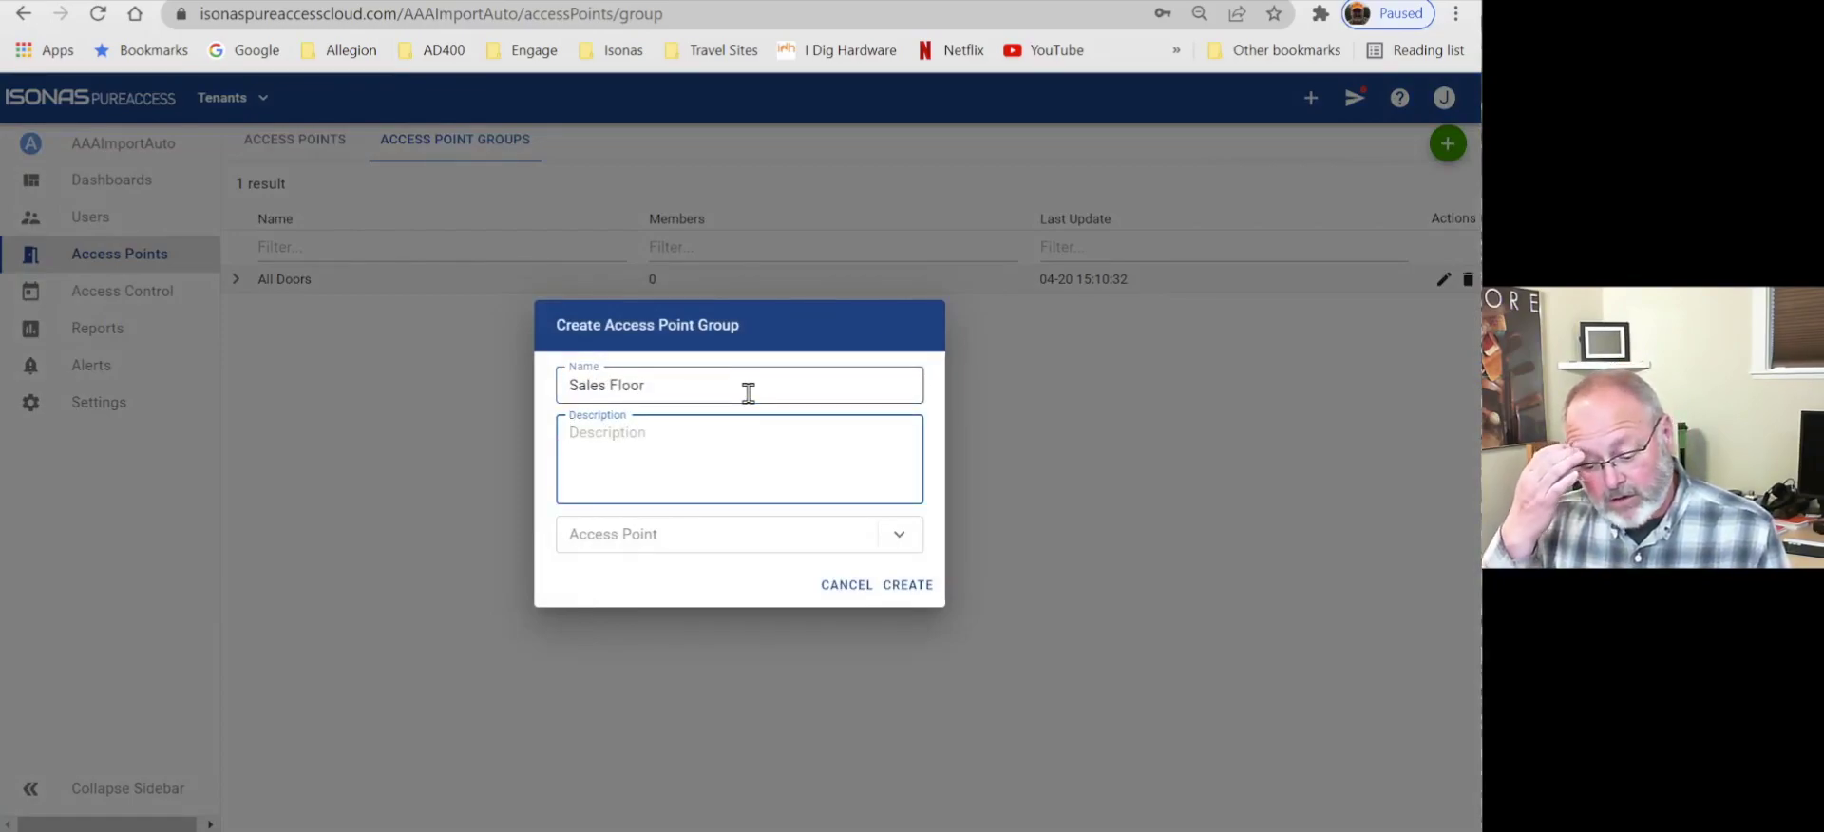
{"action": "type", "text": "Sale"}
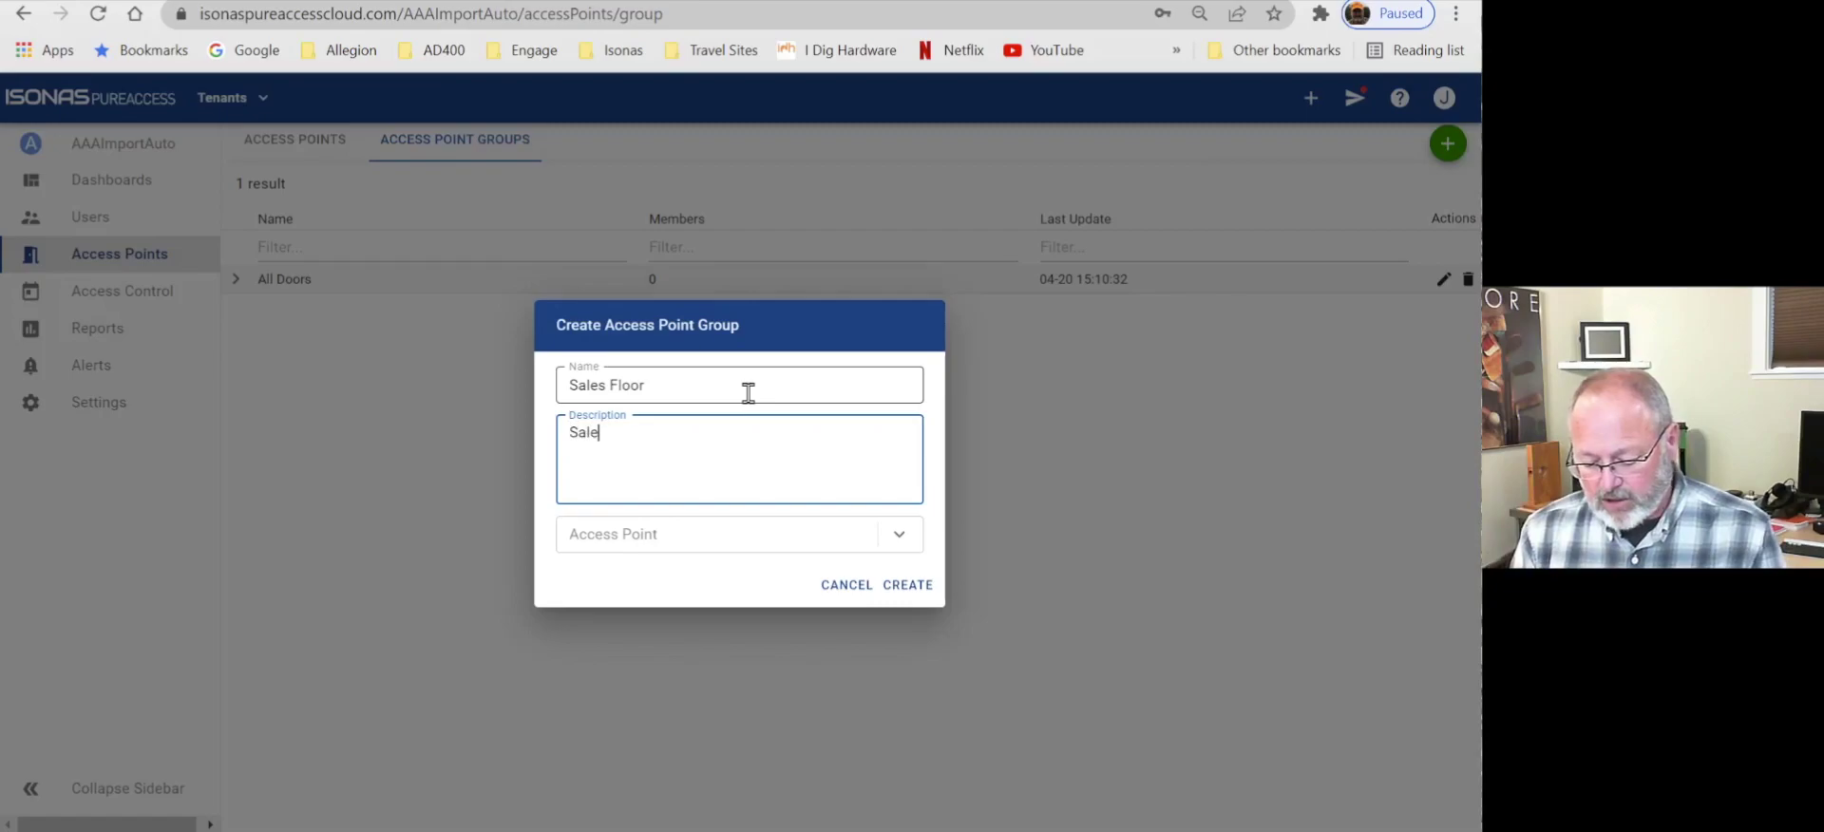
{"action": "type", "text": "s Entry"}
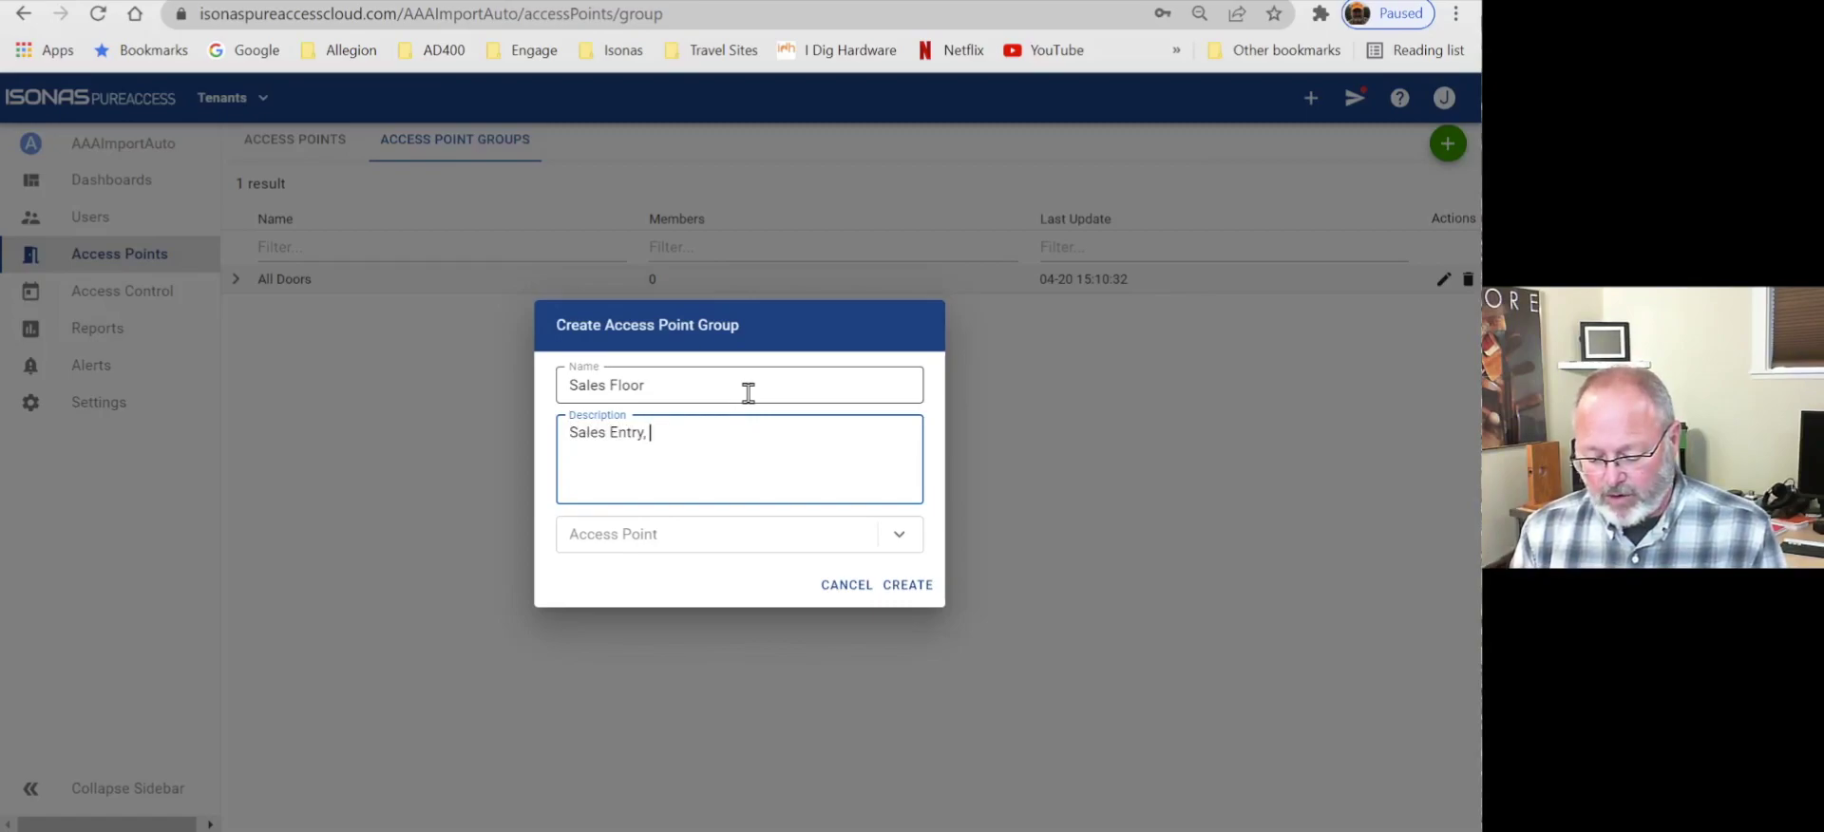
{"action": "type", "text": ", Publ"}
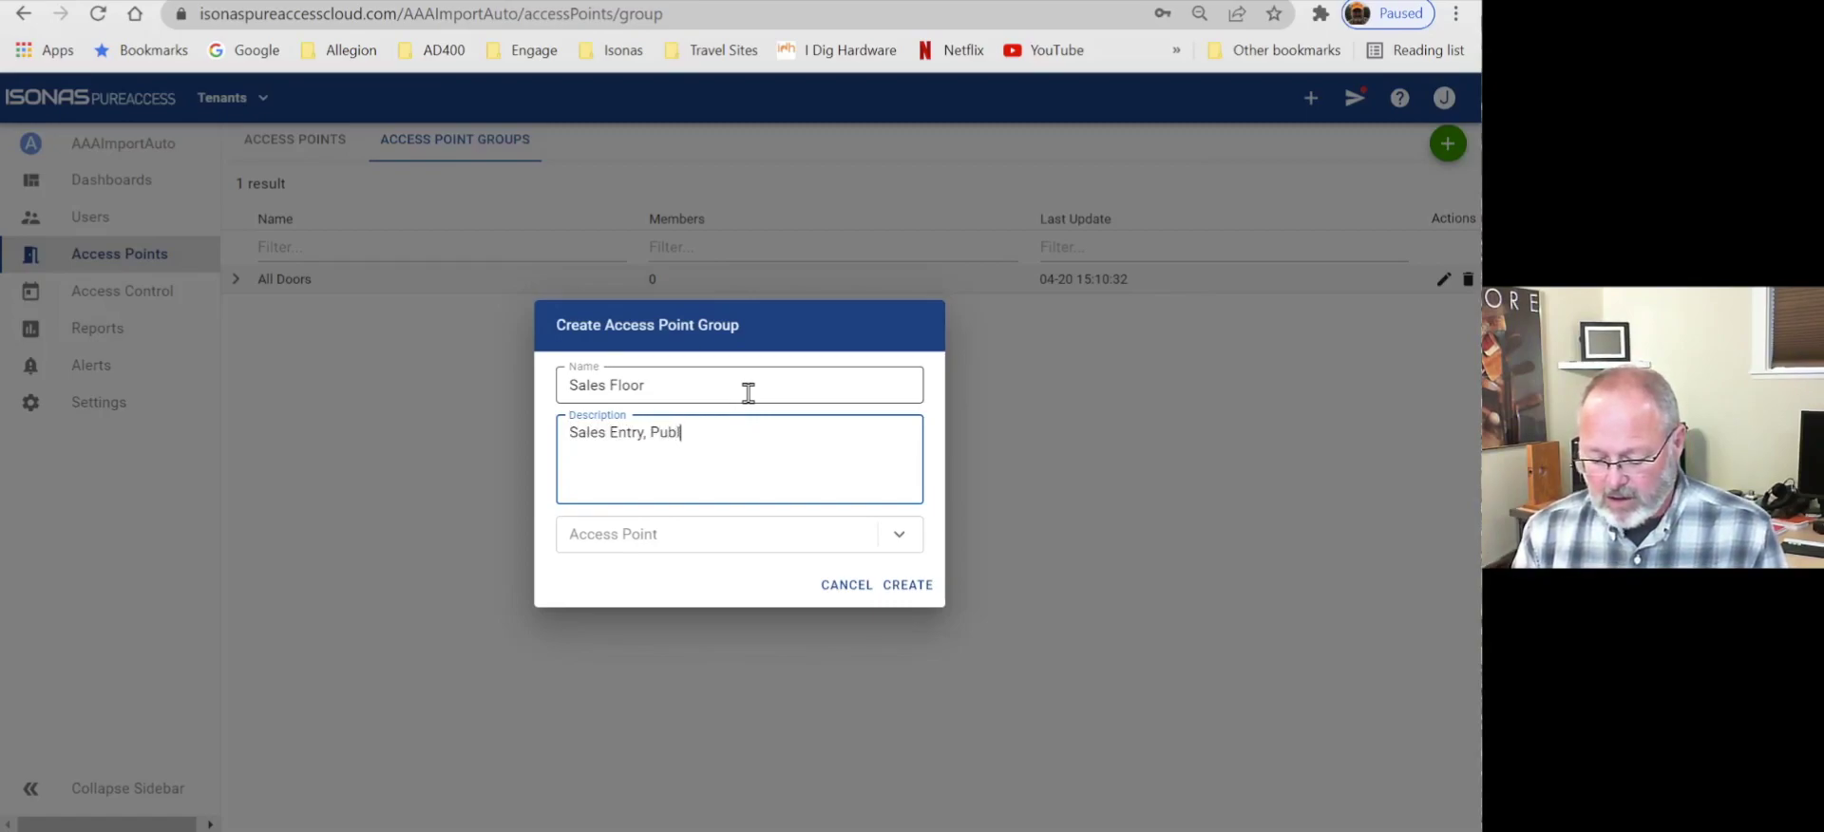
{"action": "type", "text": "ic Ent"}
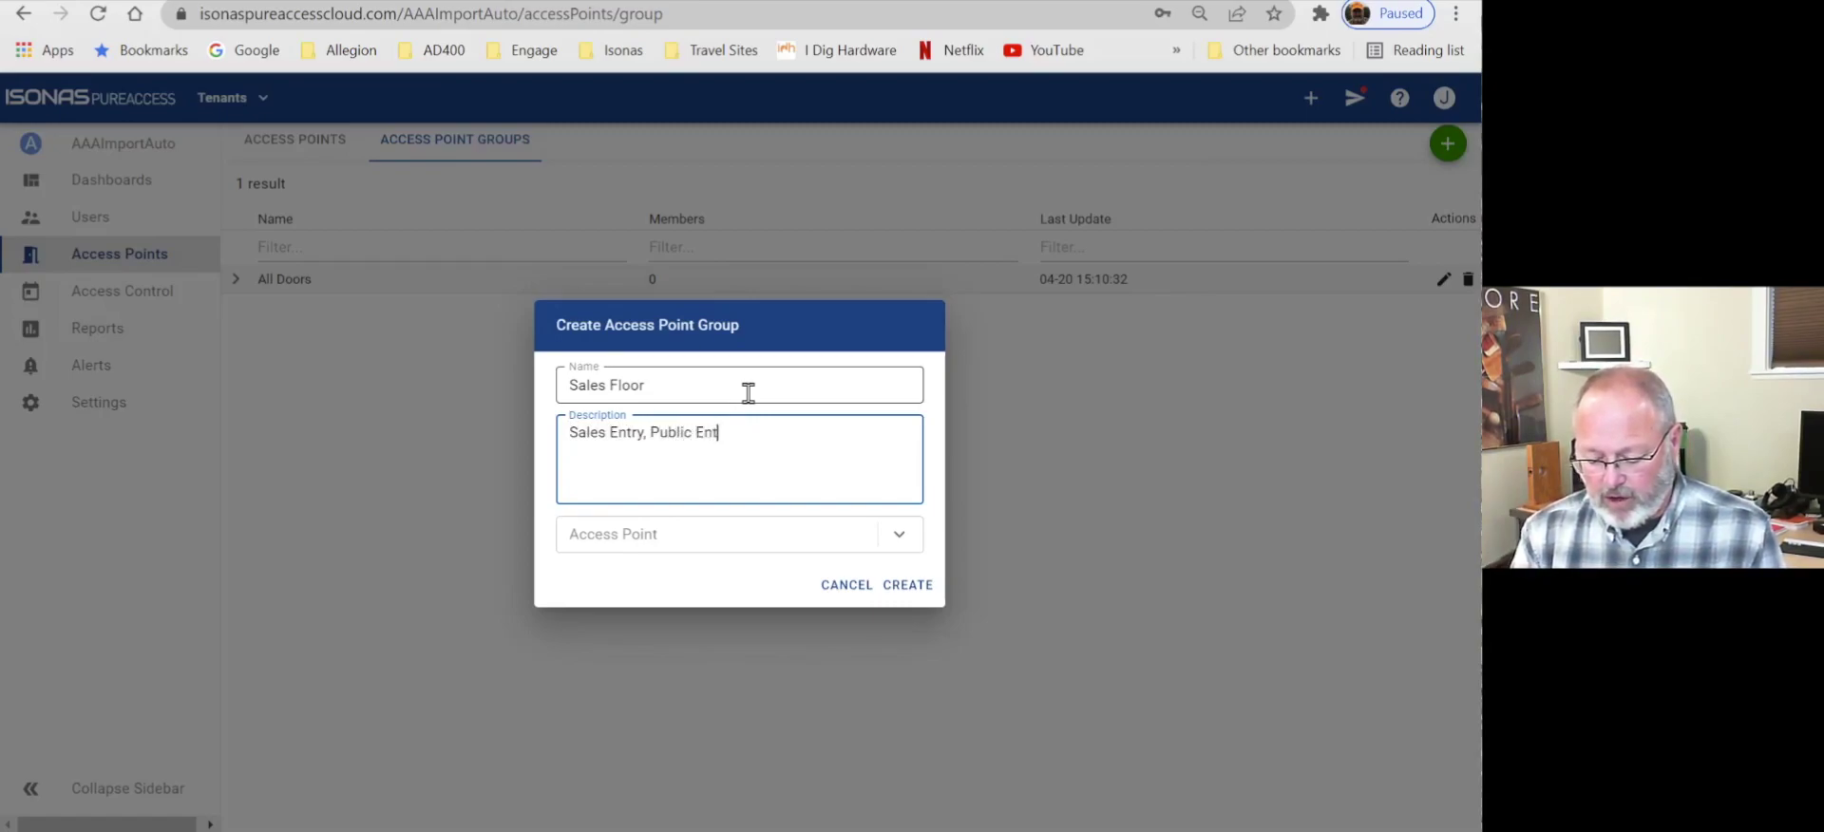
{"action": "type", "text": "ry"}
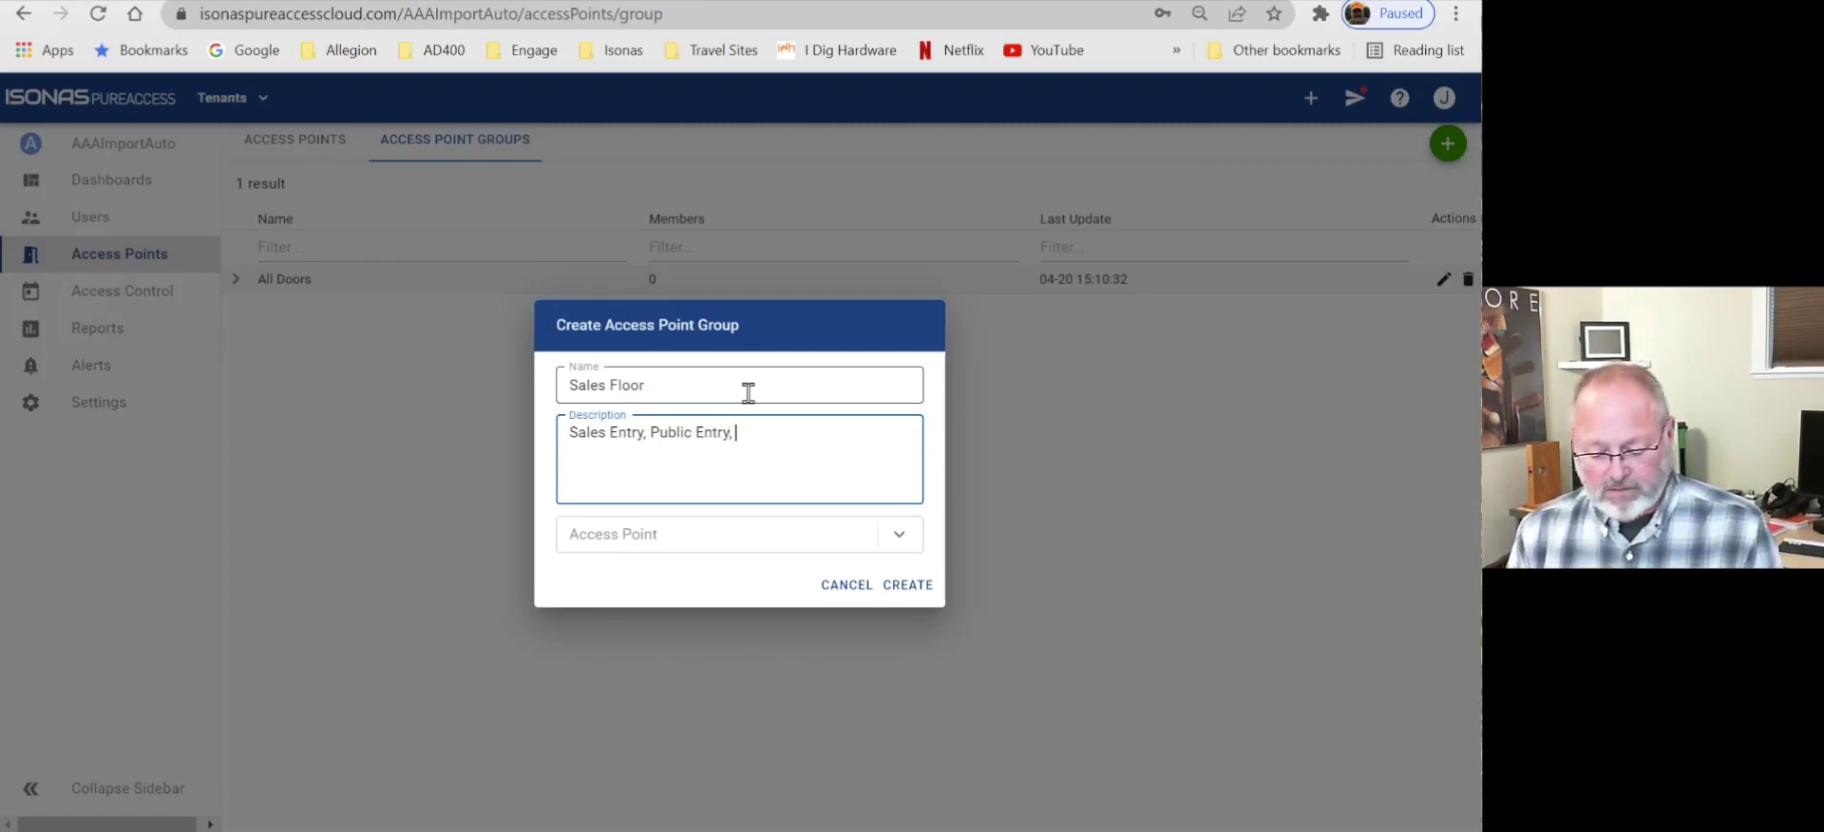
{"action": "type", "text": ", Sales "}
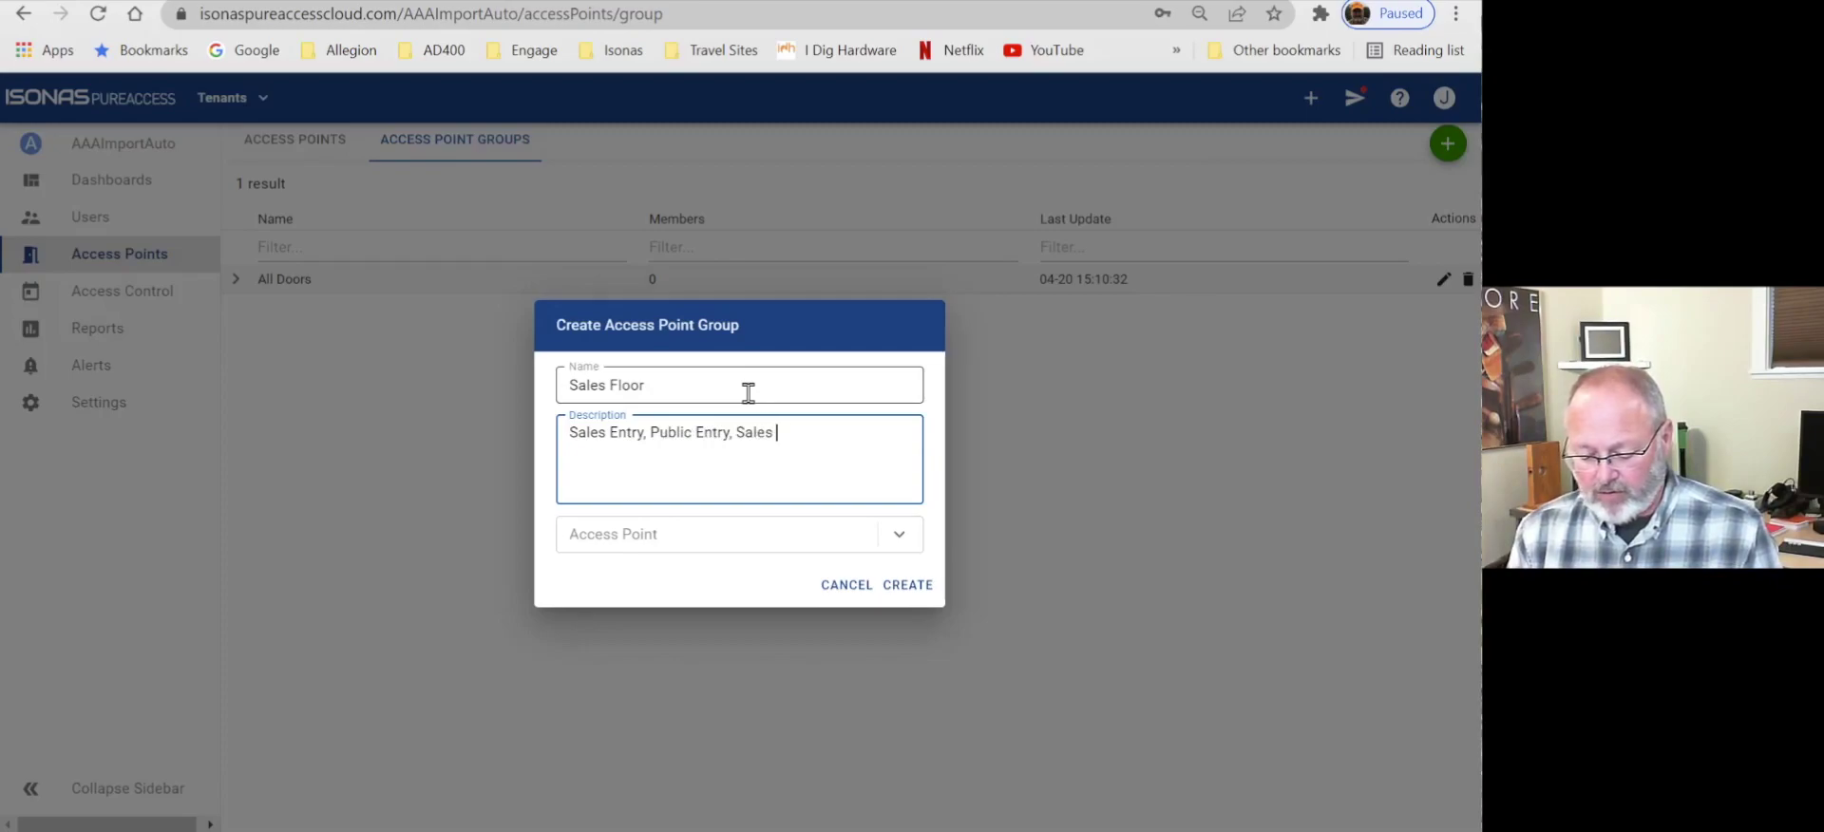
{"action": "type", "text": "Office"}
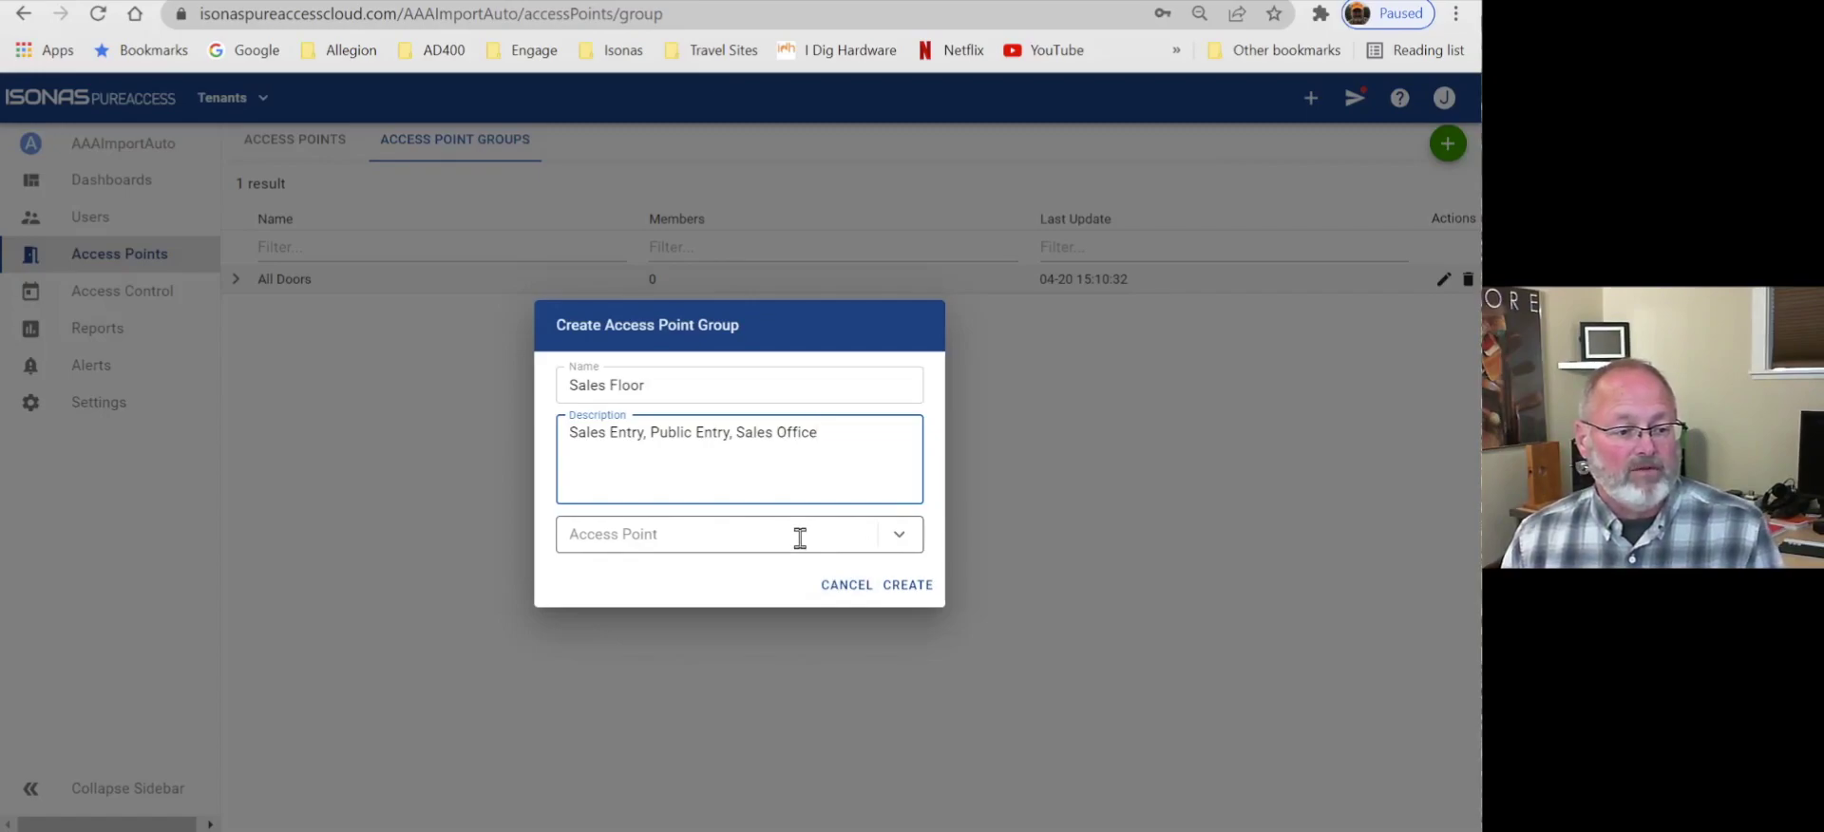
{"action": "left_click", "coordinate": [908, 585]}
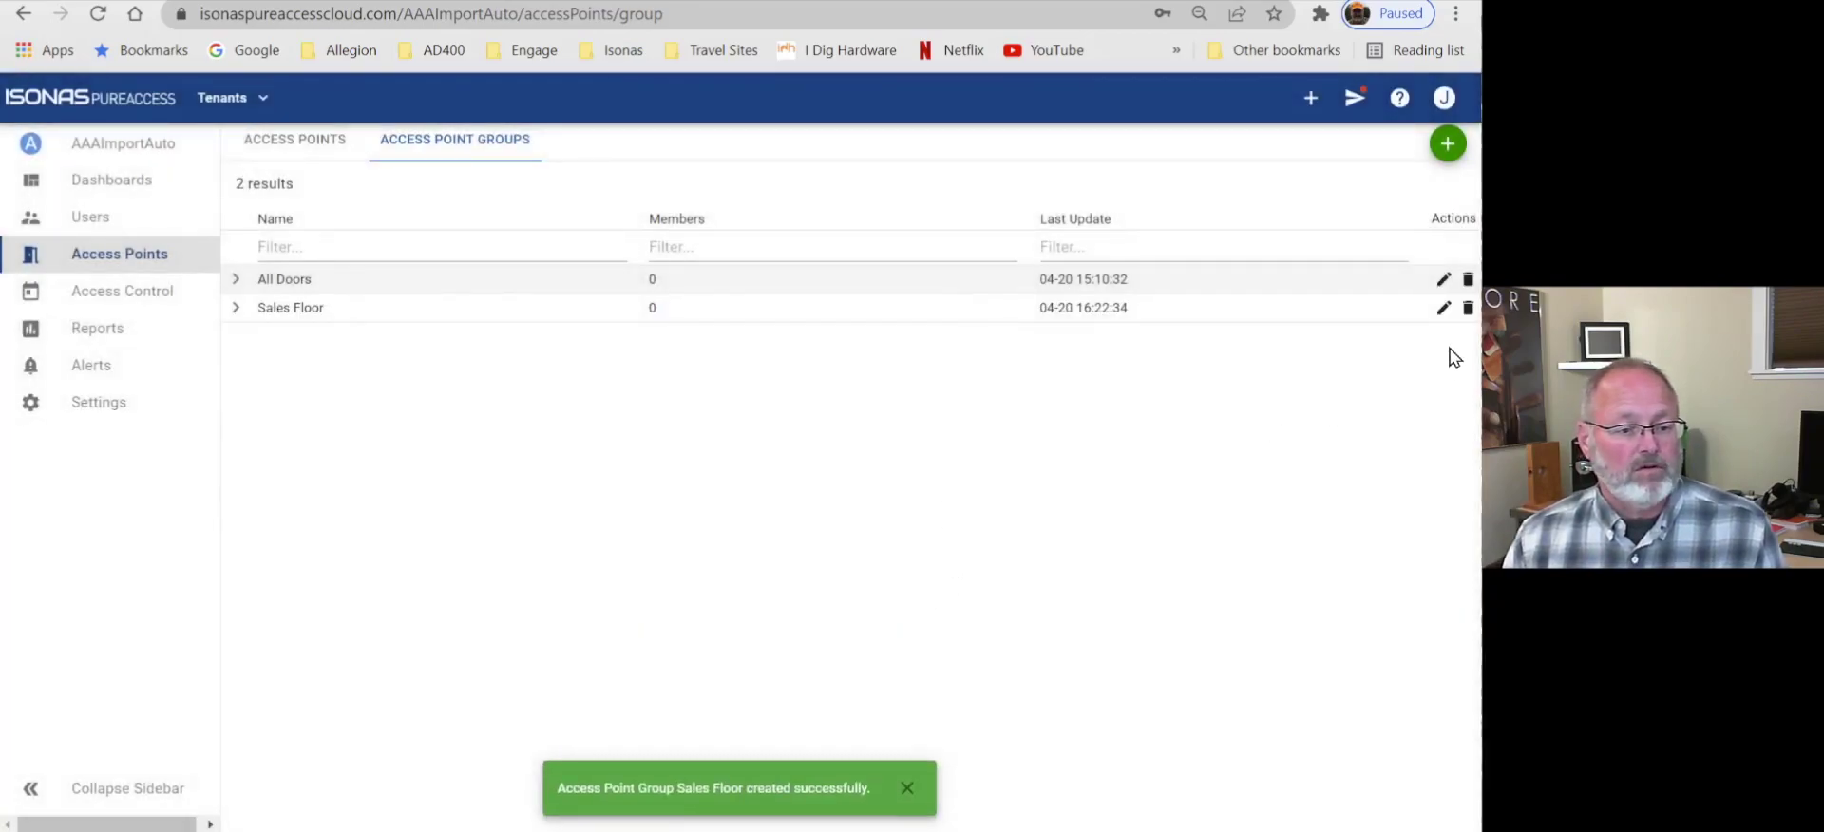
- Create an access point group named Service Bays, leaving its description and access points empty
{"action": "left_click", "coordinate": [1448, 147]}
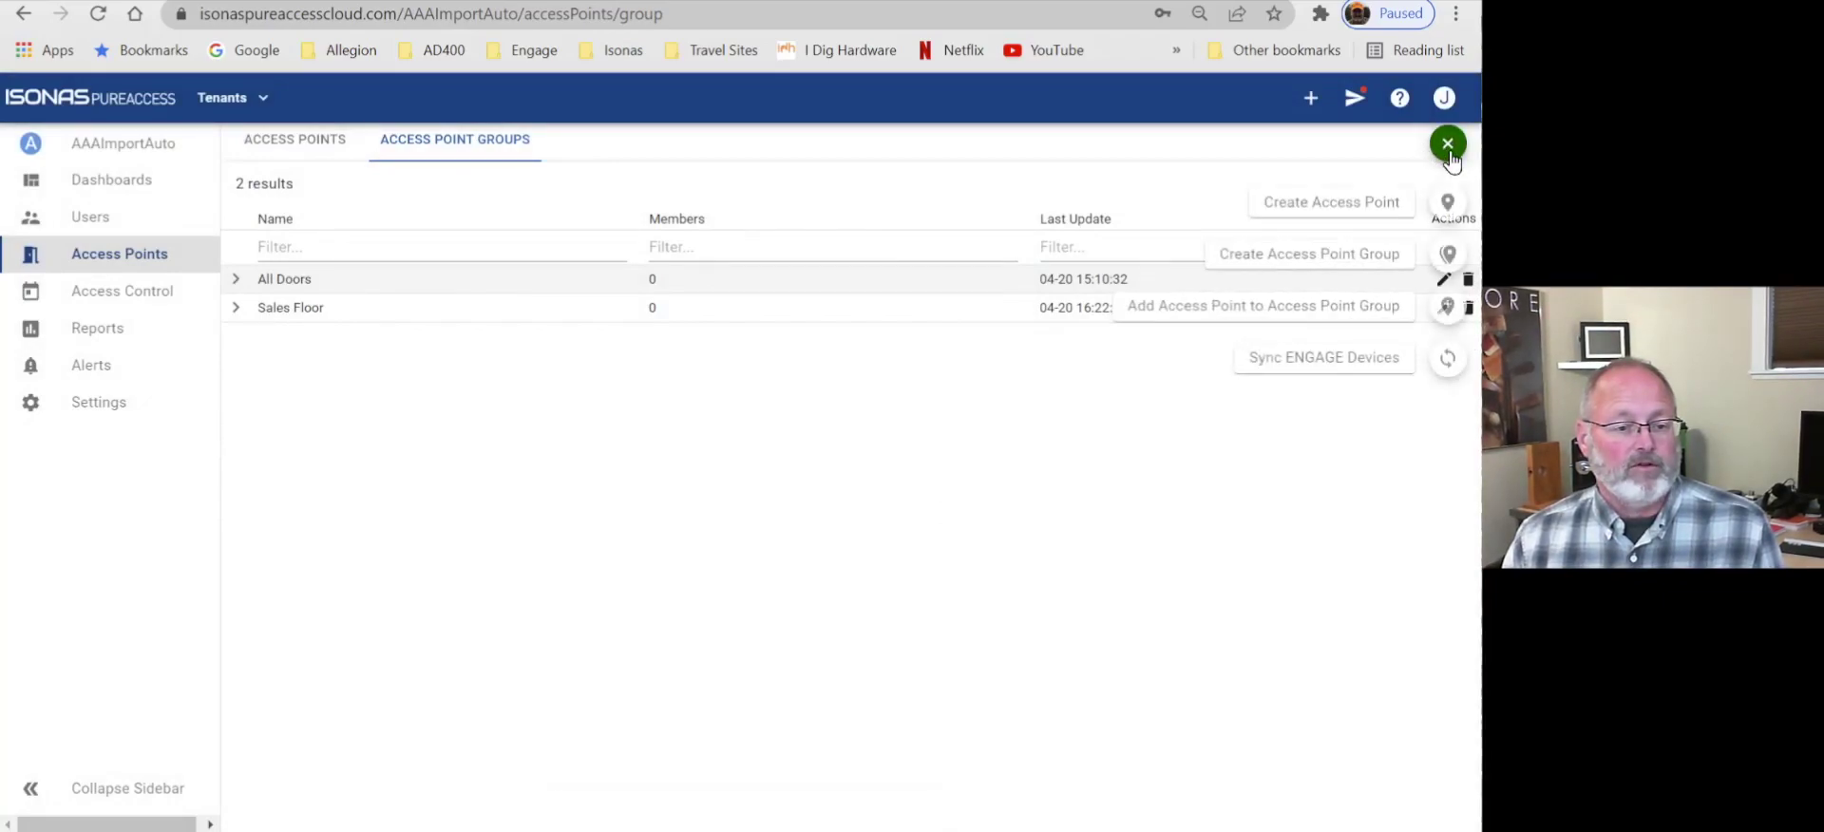
{"action": "left_click", "coordinate": [1454, 261]}
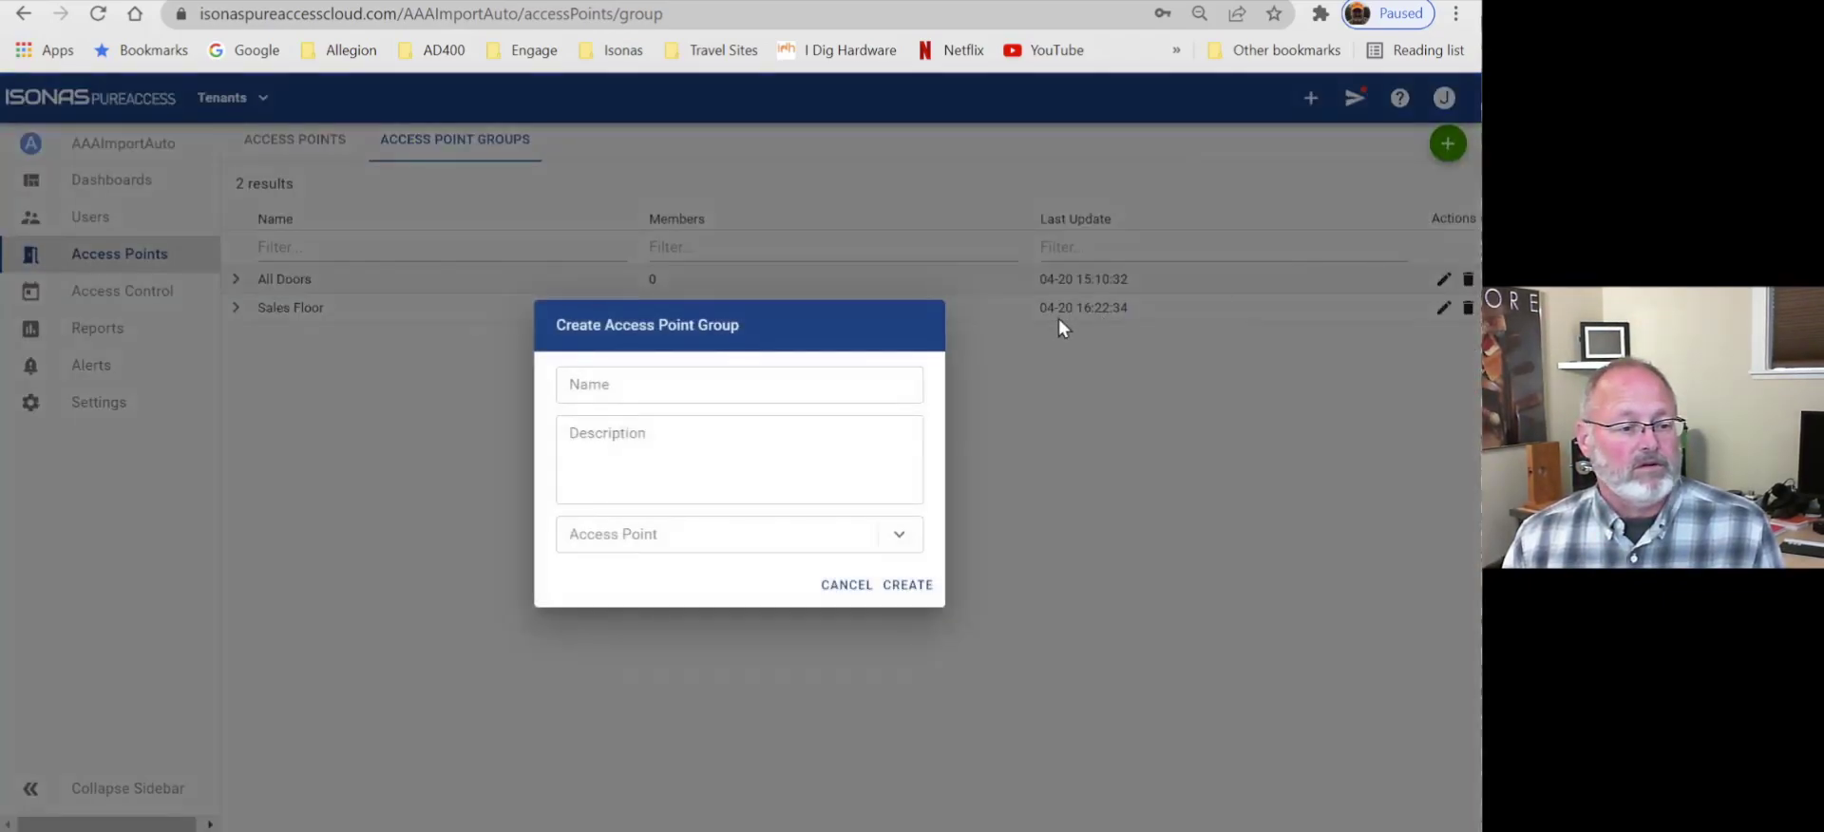
{"action": "left_click", "coordinate": [771, 371]}
{"action": "type", "text": "Ser"}
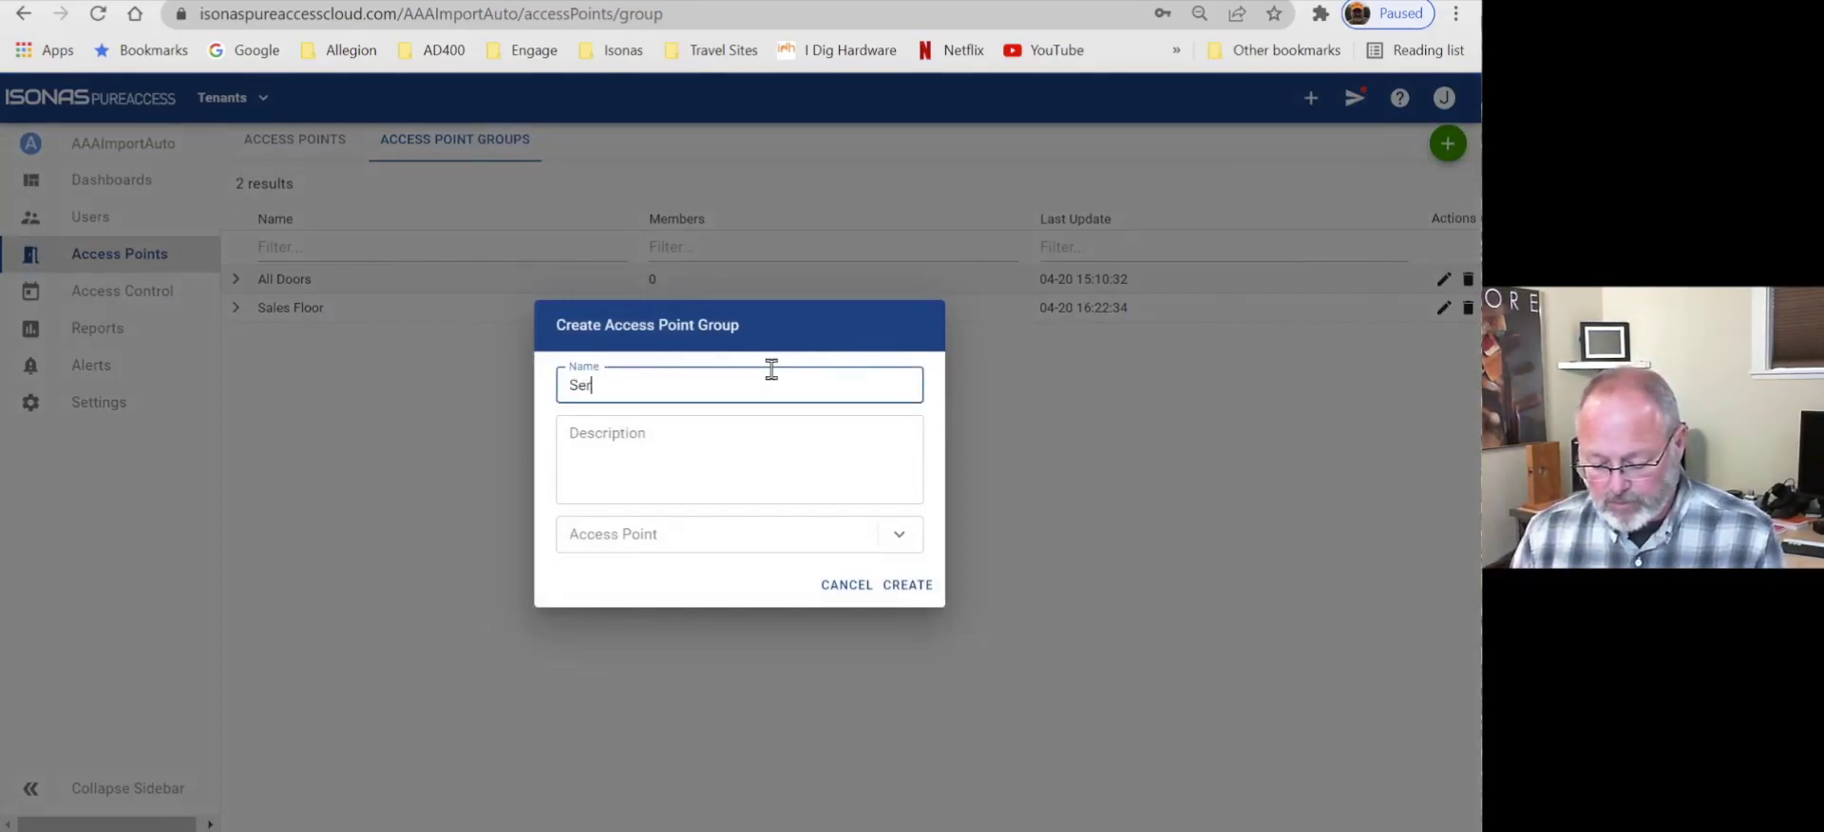
{"action": "type", "text": "vice Bays"}
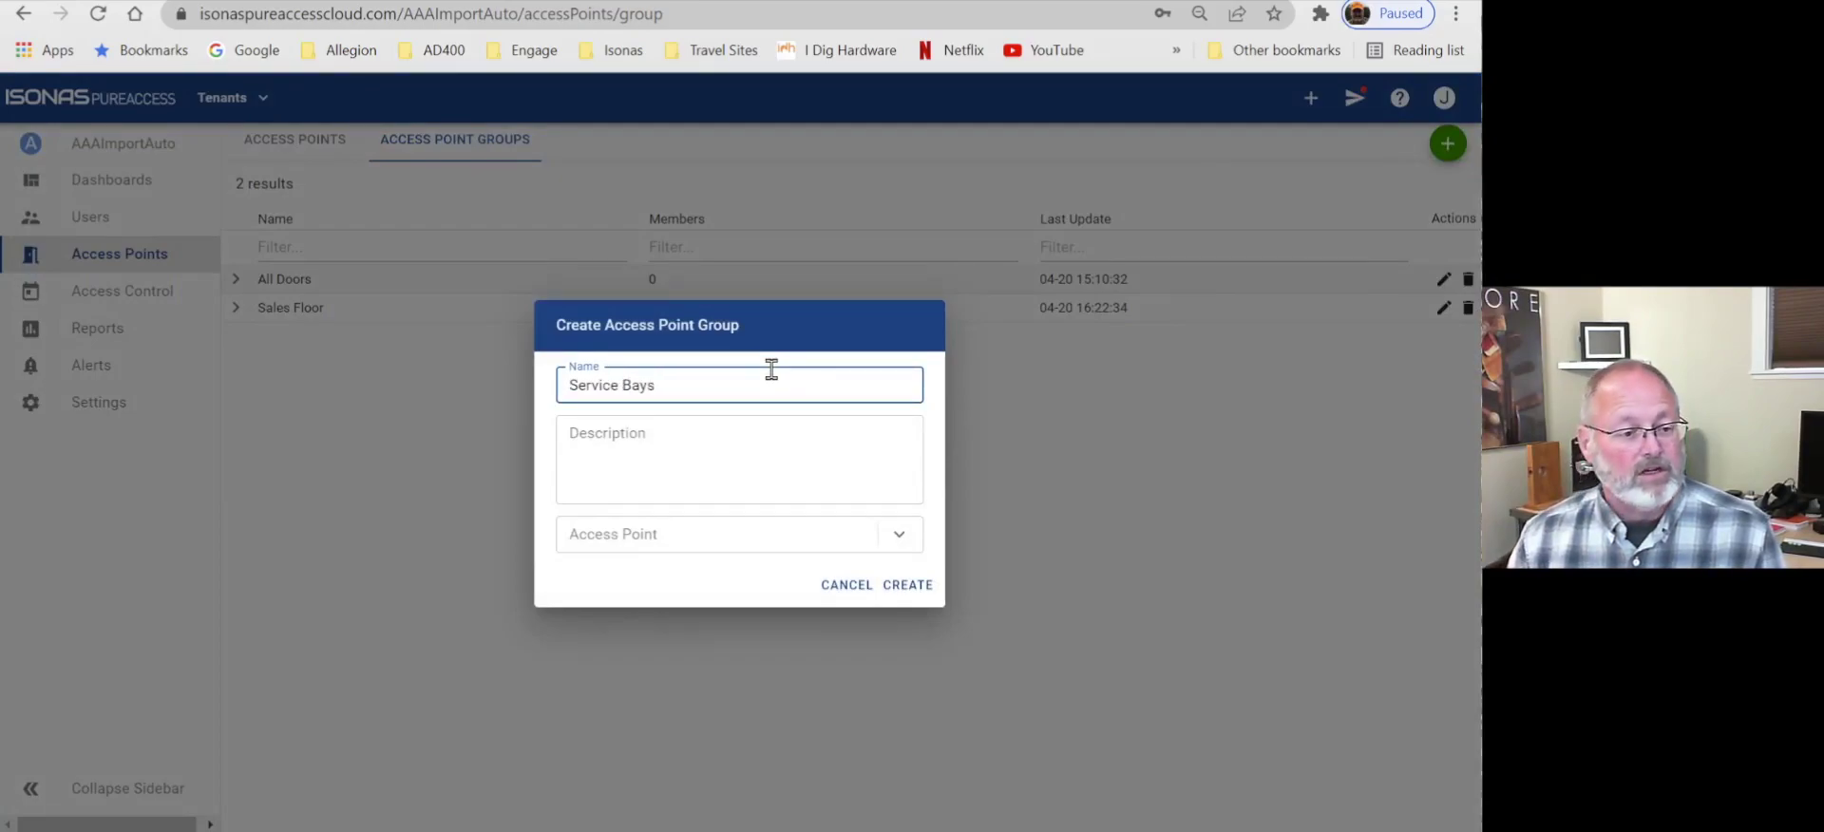
{"action": "key", "text": "Tab"}
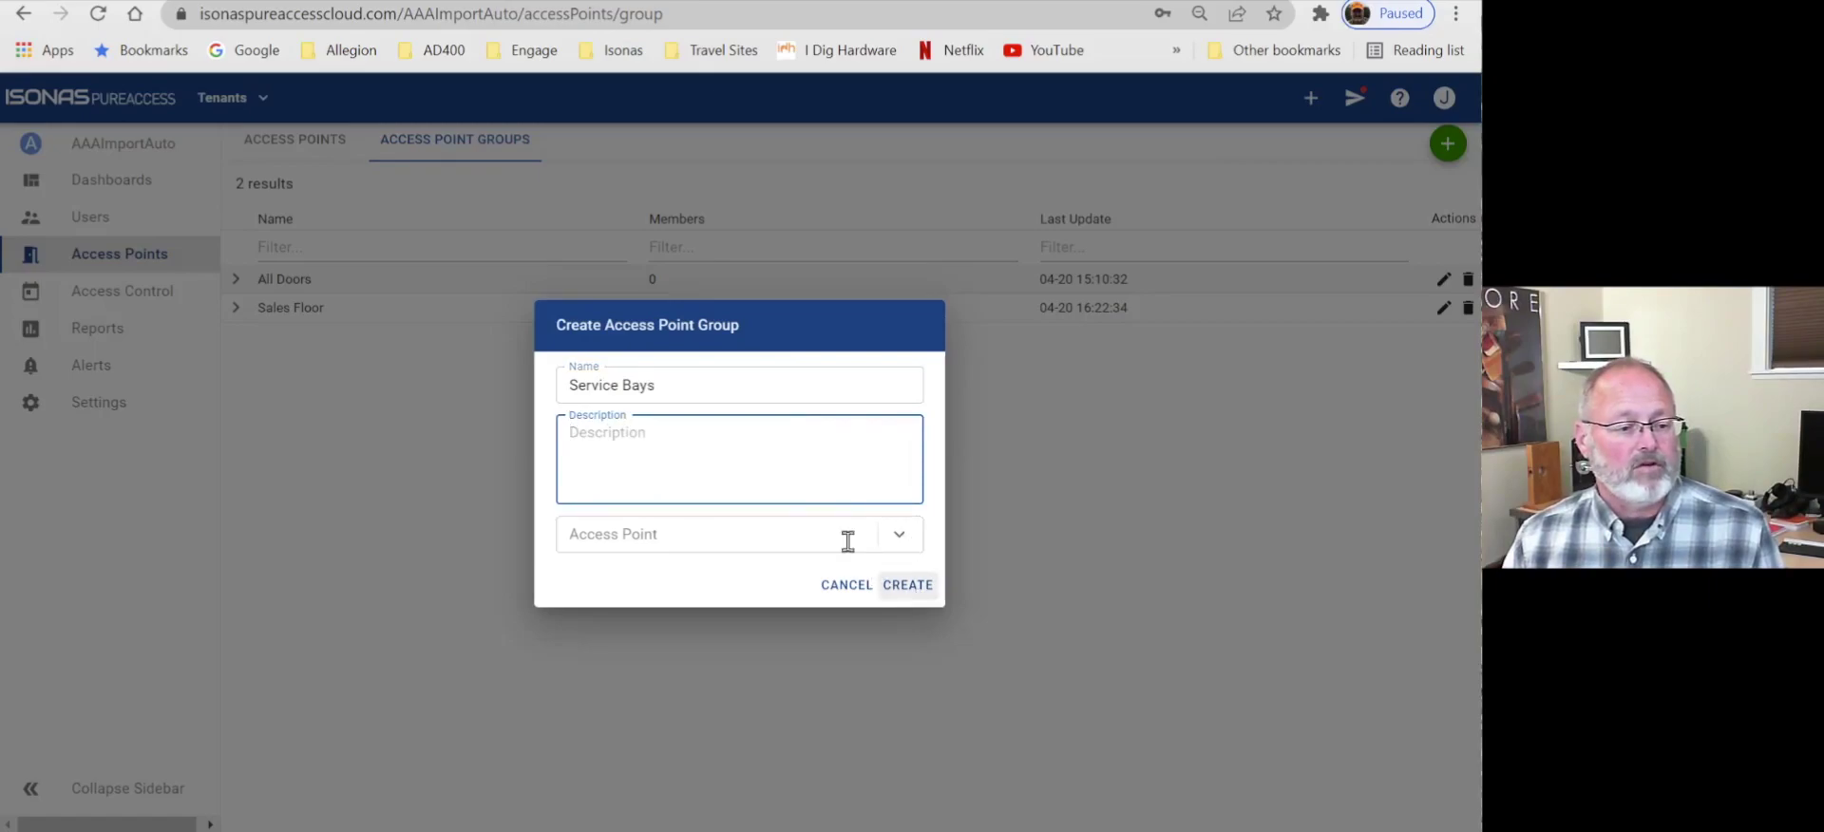
{"action": "left_click", "coordinate": [910, 587]}
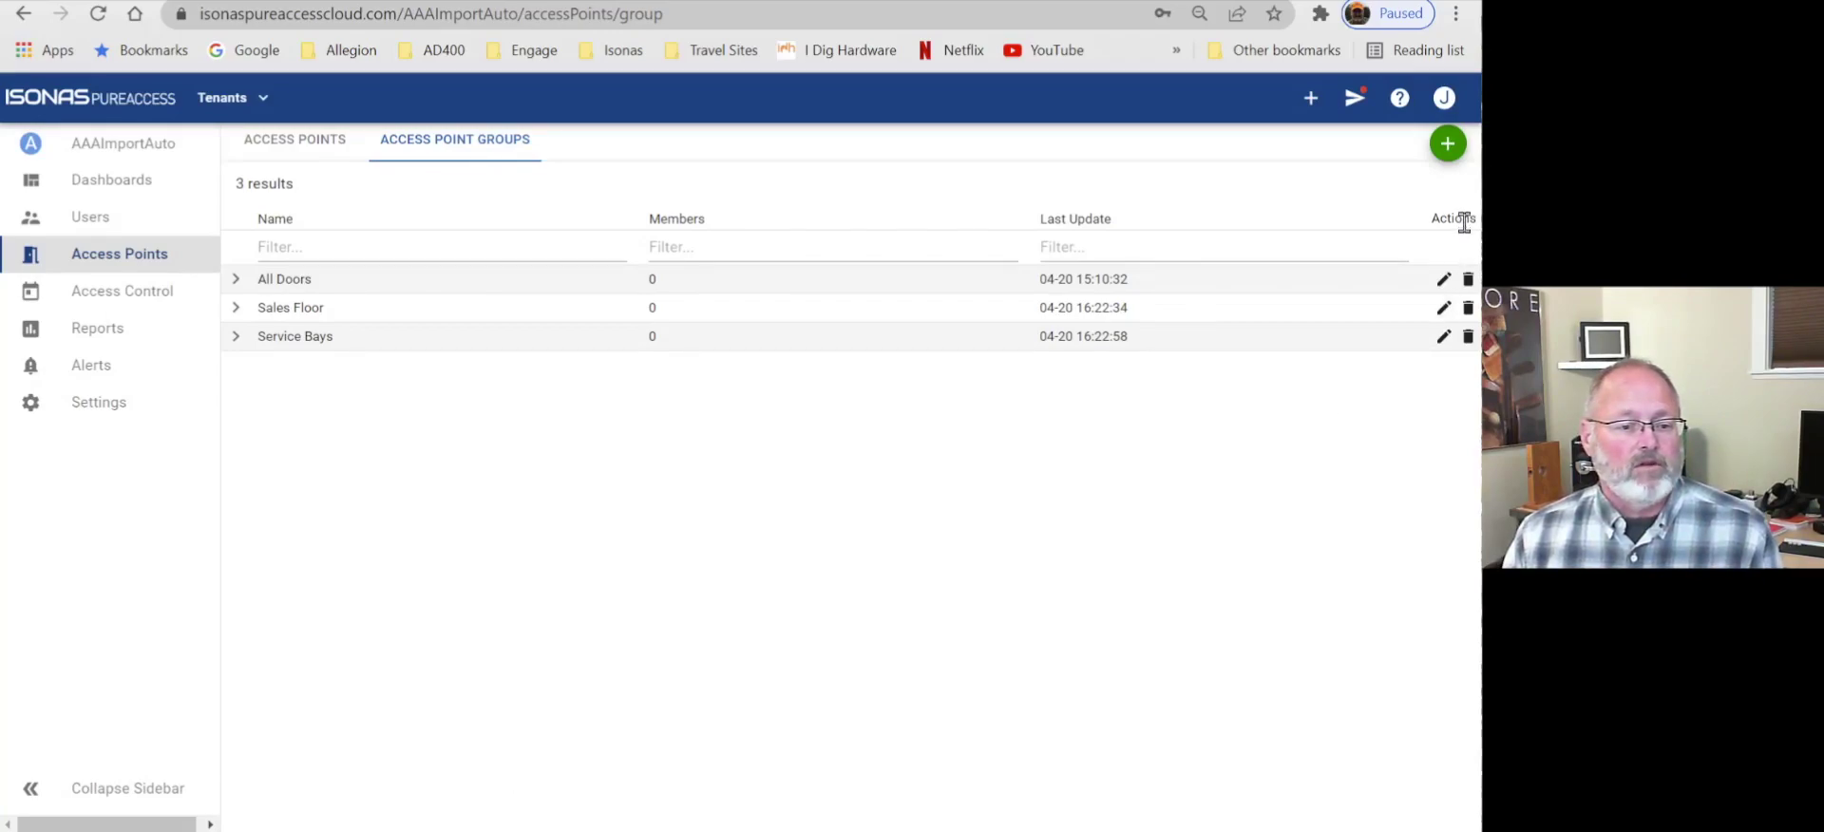
- Create an access point group named Common Doors with the description "Breakrooms, toilets" and no access points
{"action": "left_click", "coordinate": [1448, 147]}
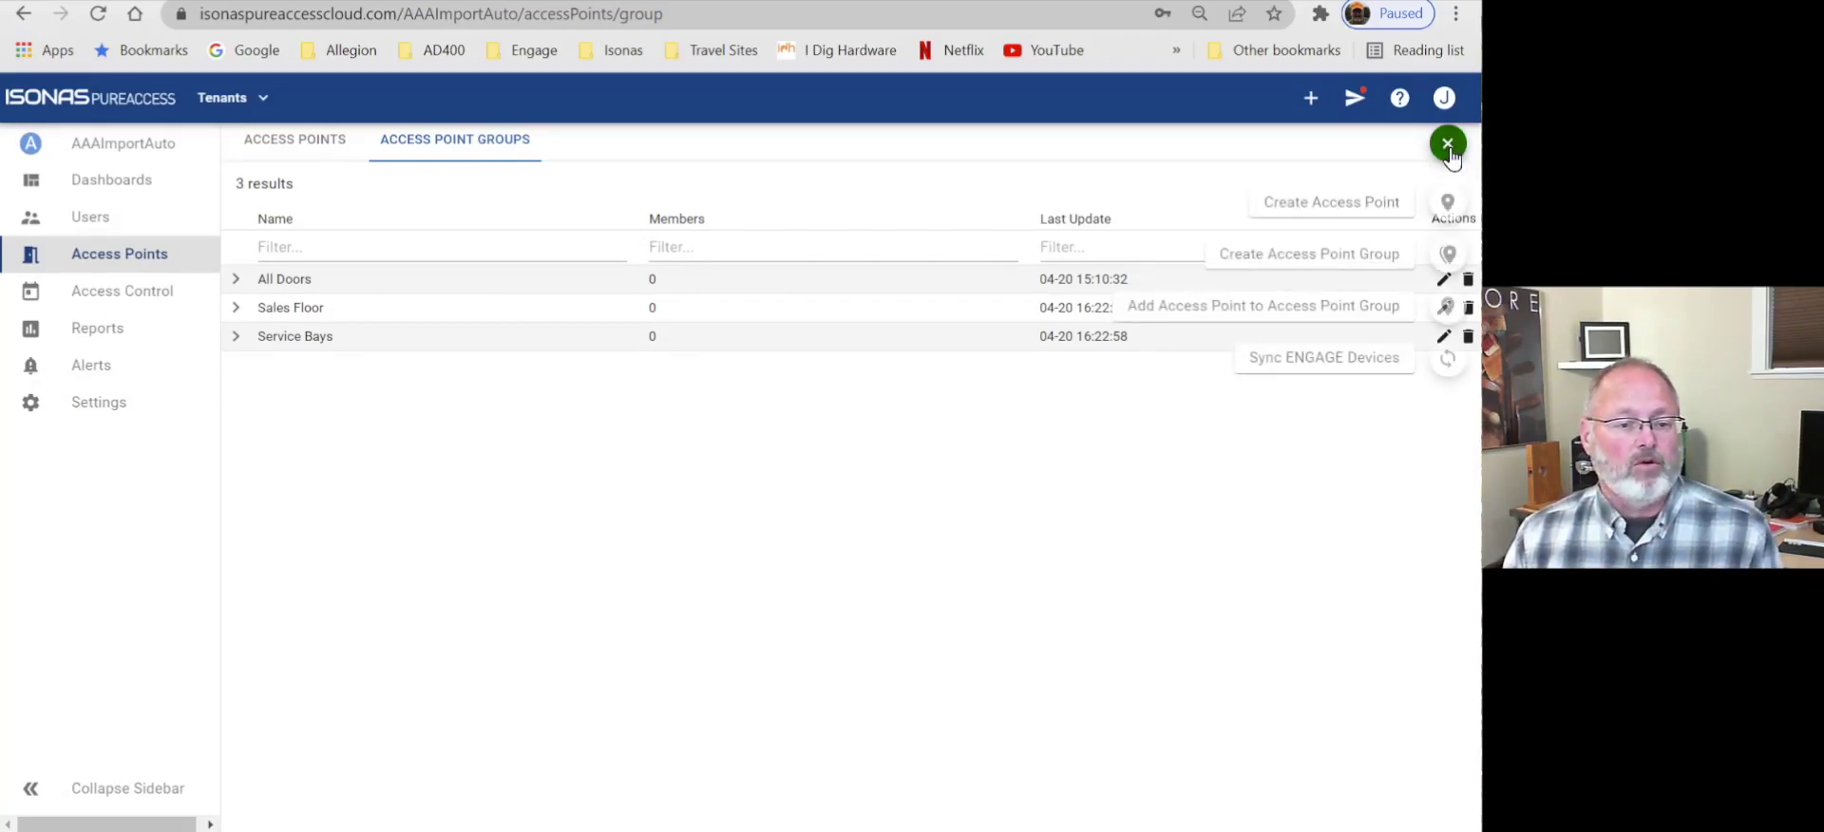
{"action": "left_click", "coordinate": [1444, 257]}
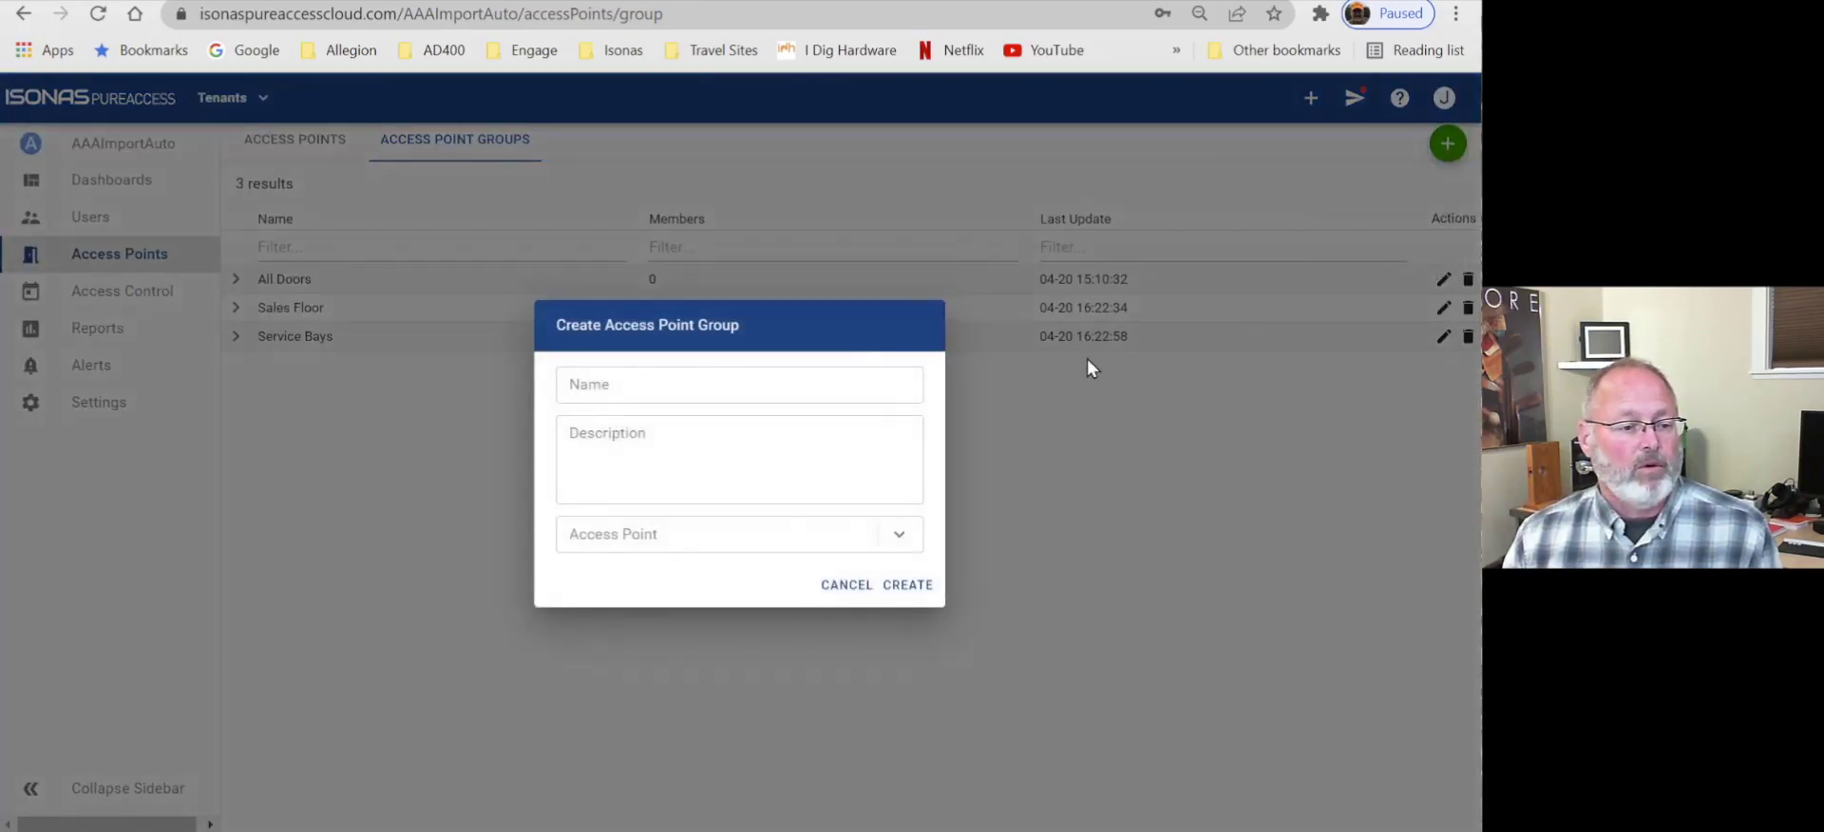
{"action": "left_click", "coordinate": [751, 372]}
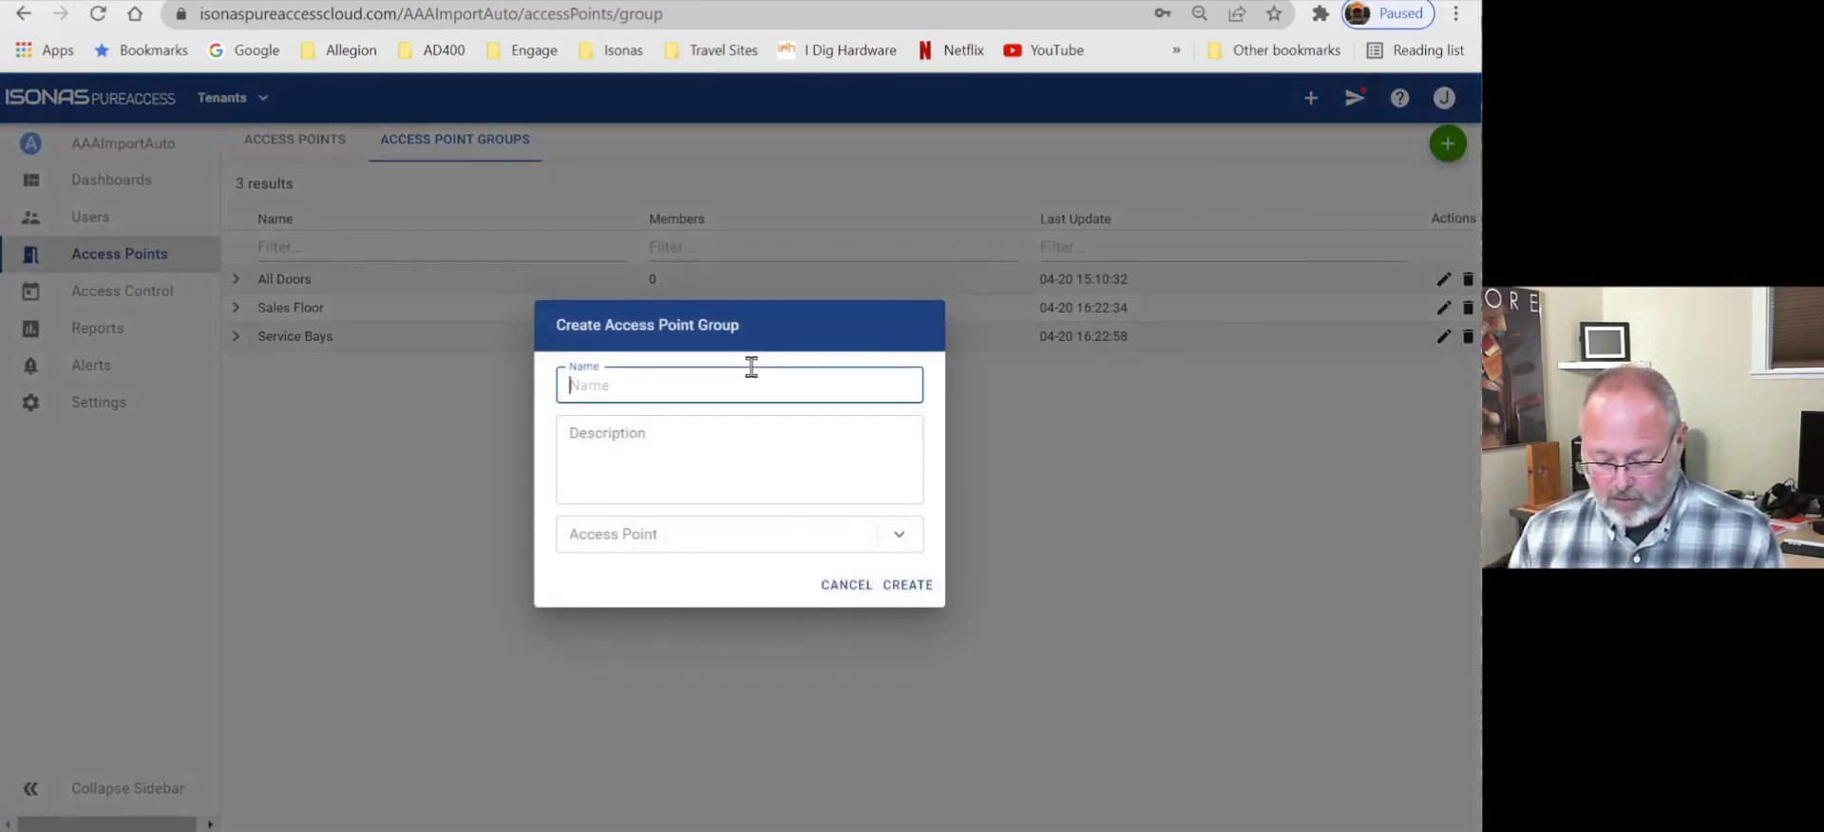
{"action": "type", "text": "Common Doors"}
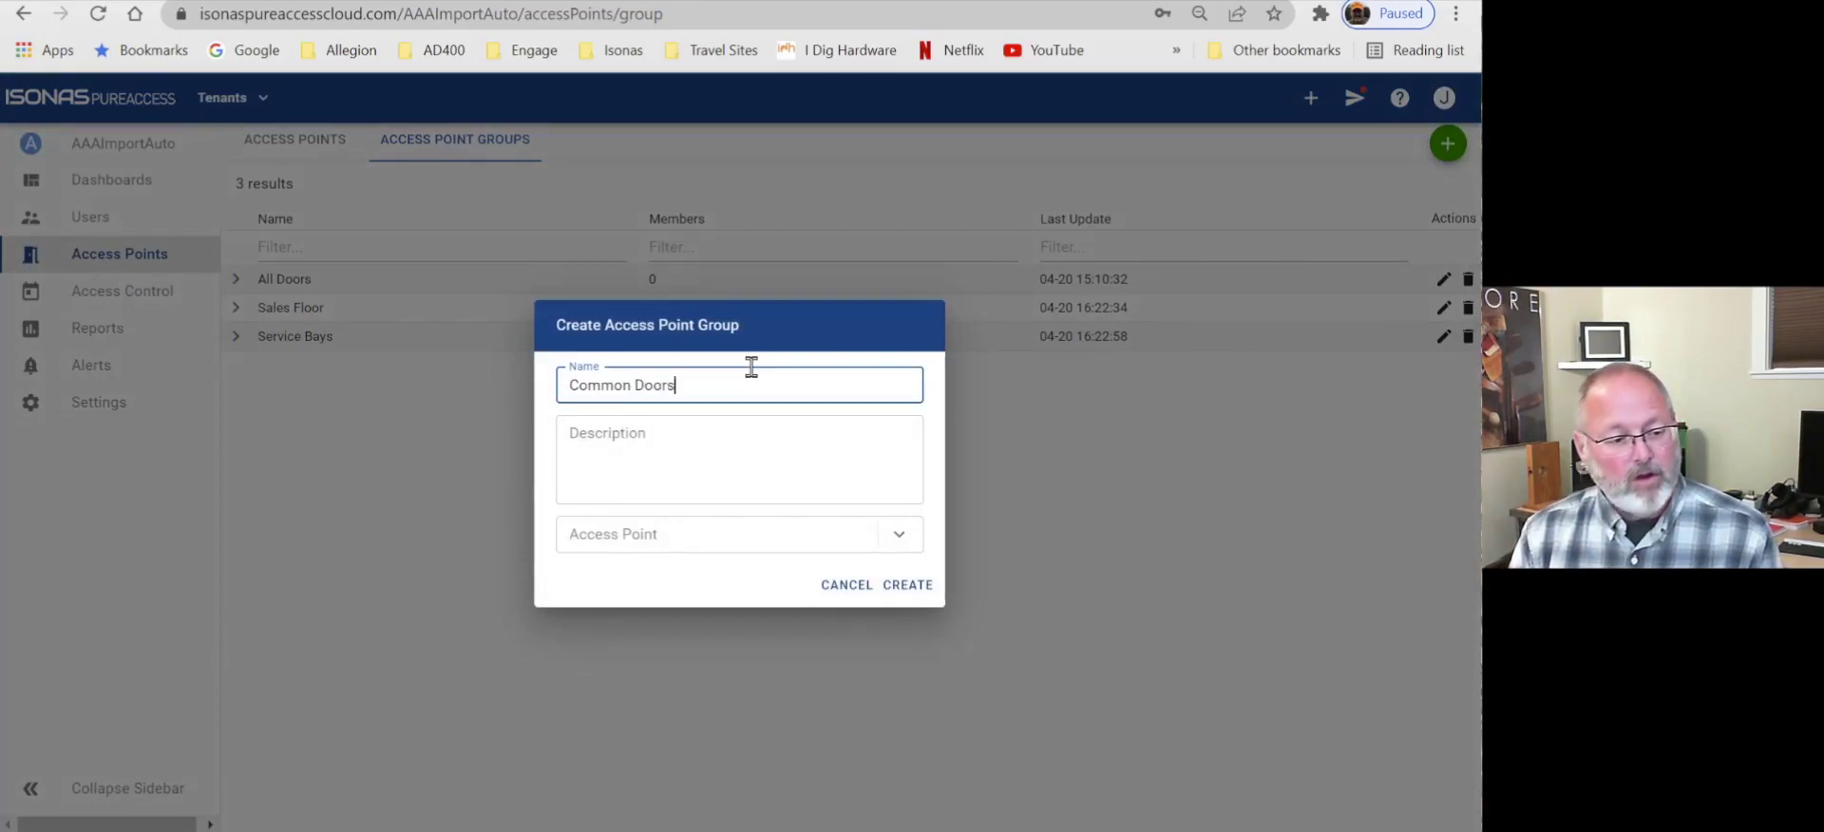
{"action": "key", "text": "Tab"}
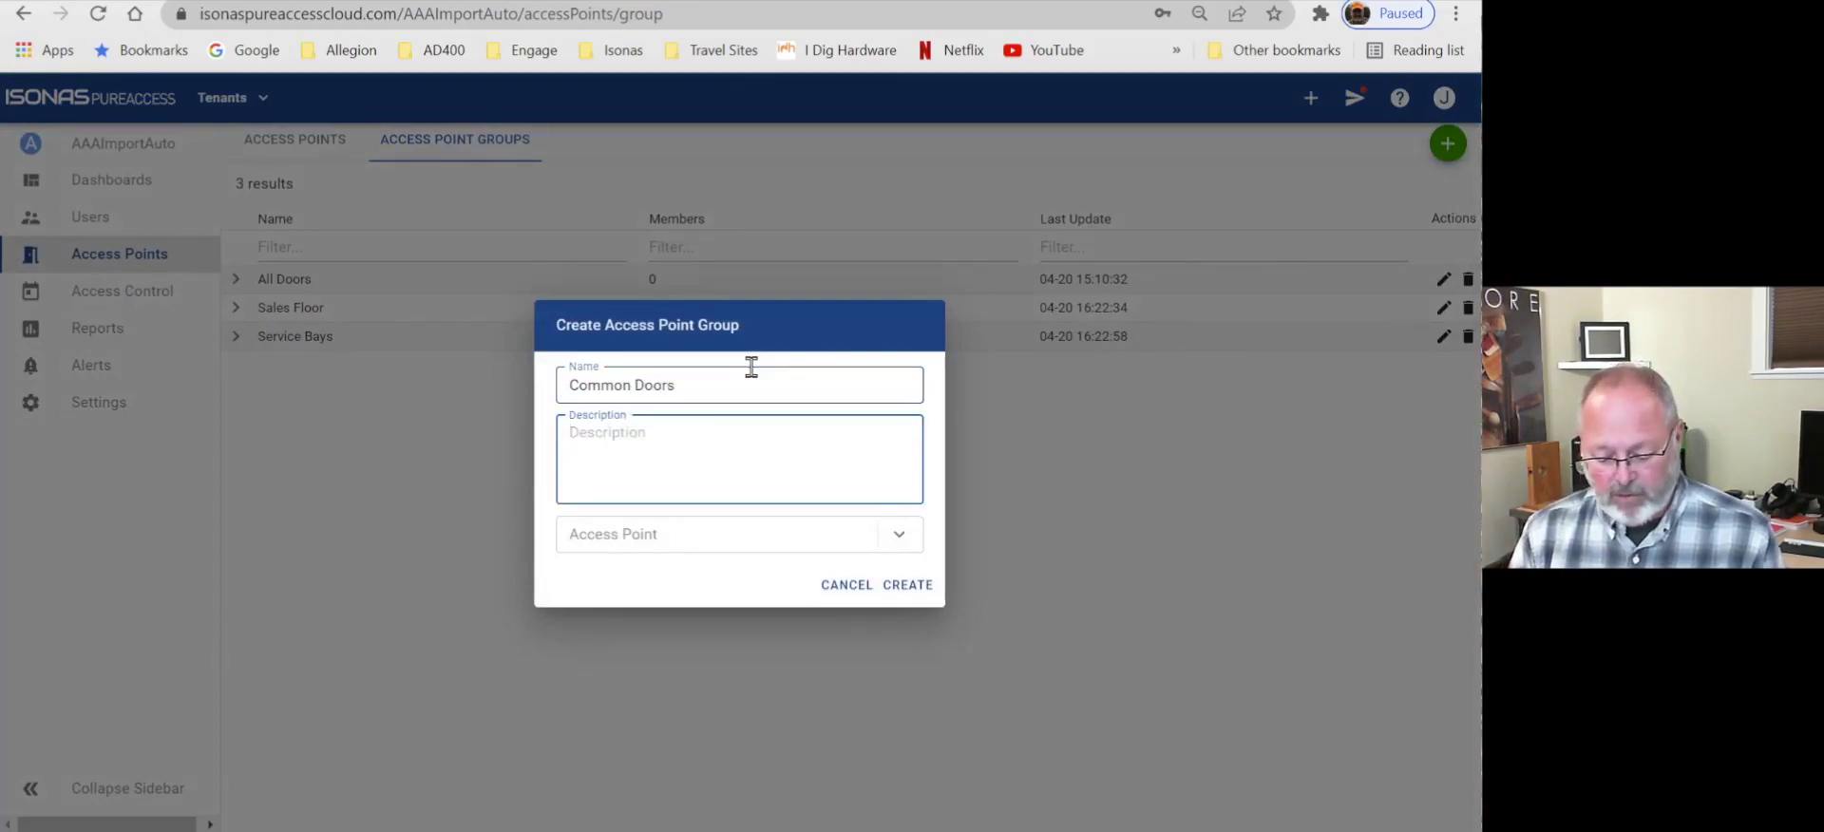
{"action": "type", "text": "Break"}
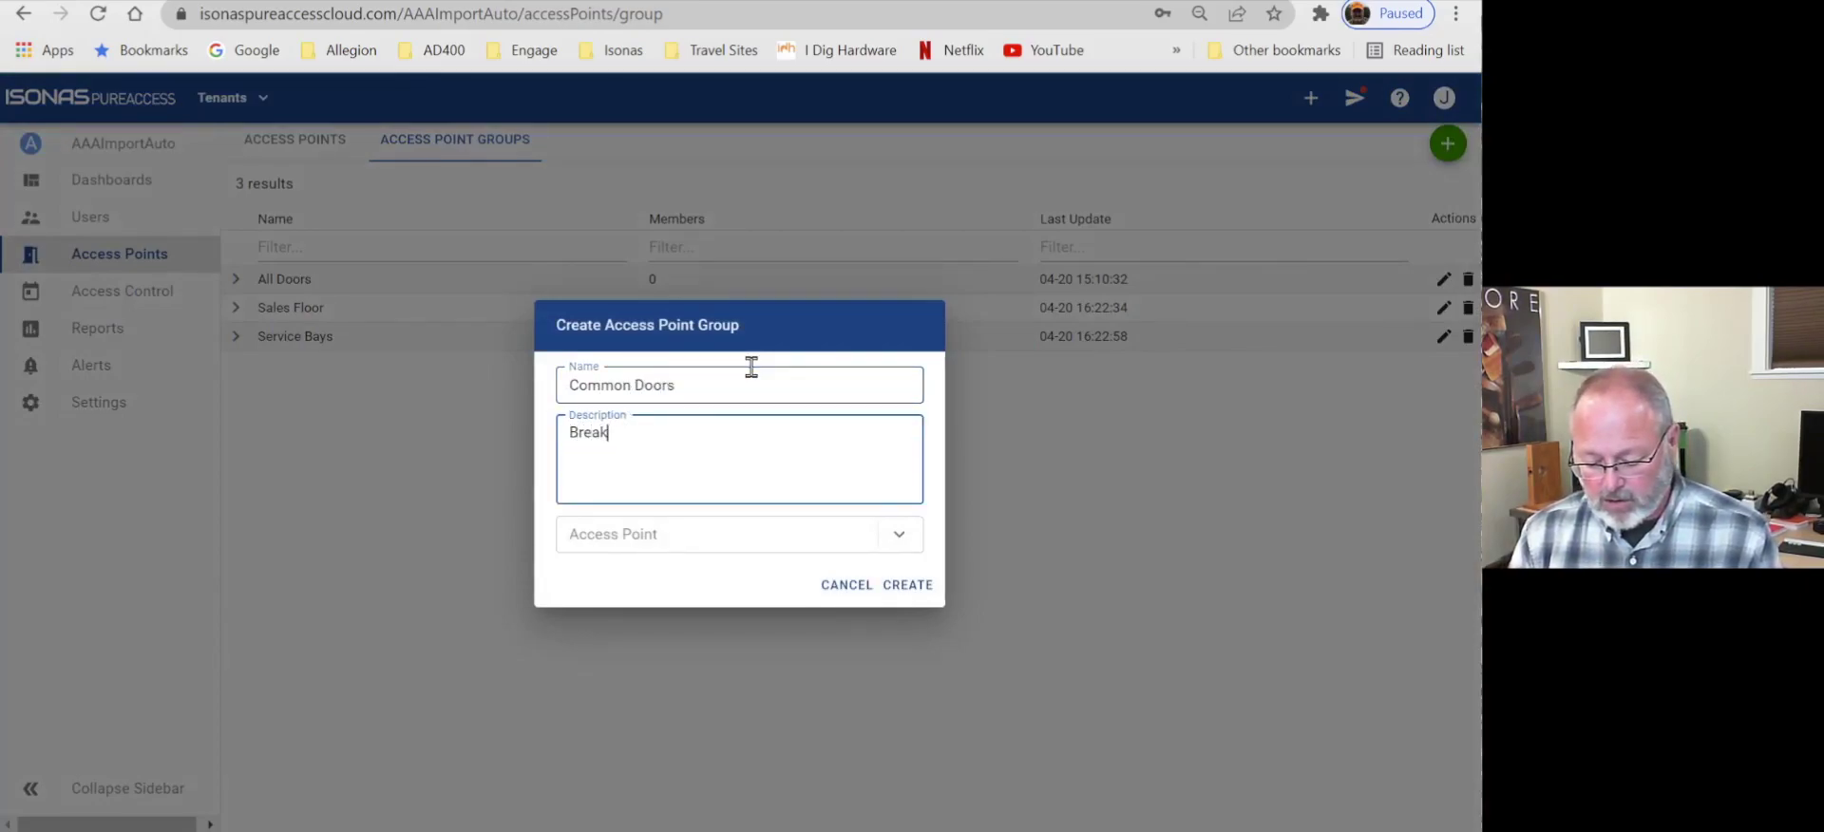
{"action": "type", "text": "rooms"}
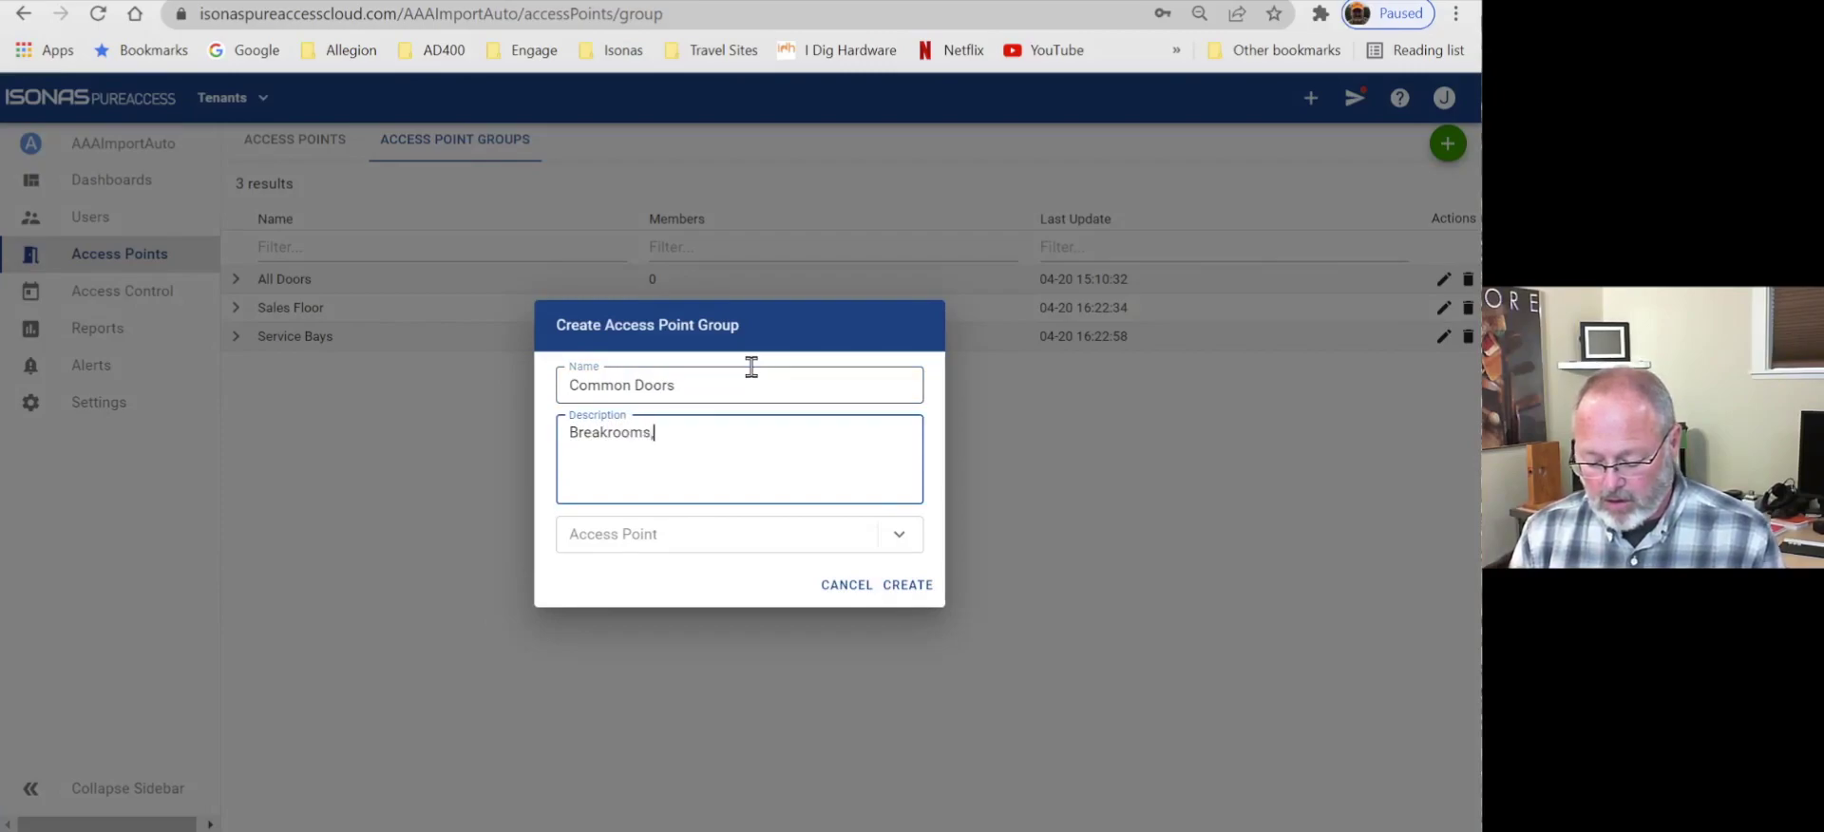
{"action": "type", "text": ", to"}
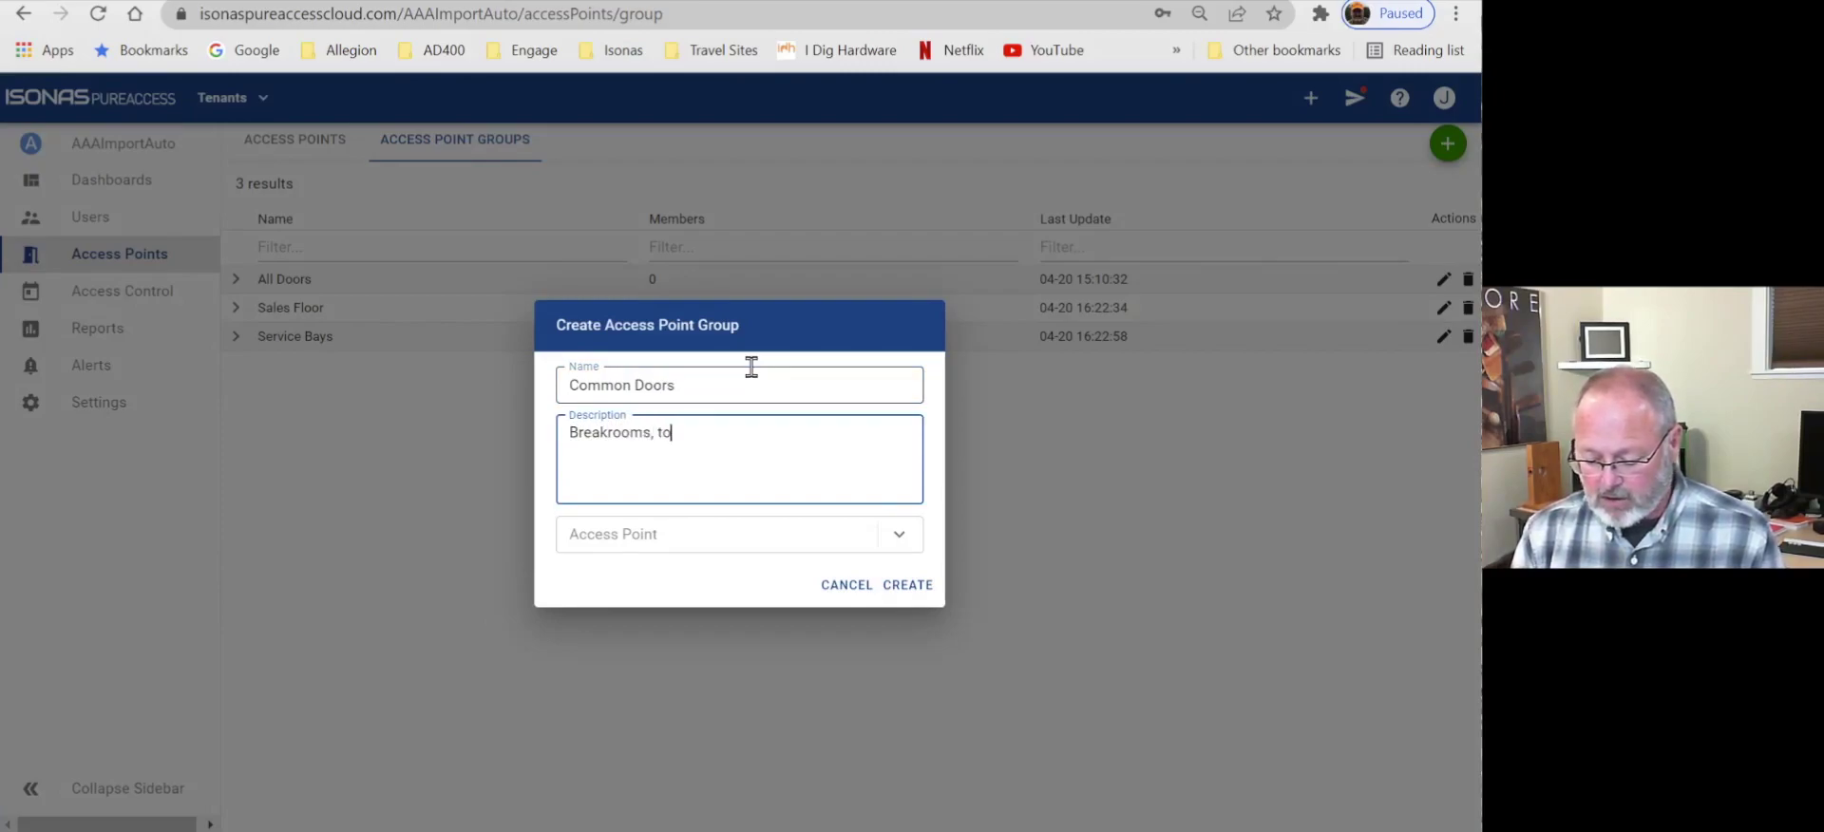
{"action": "type", "text": "ilets"}
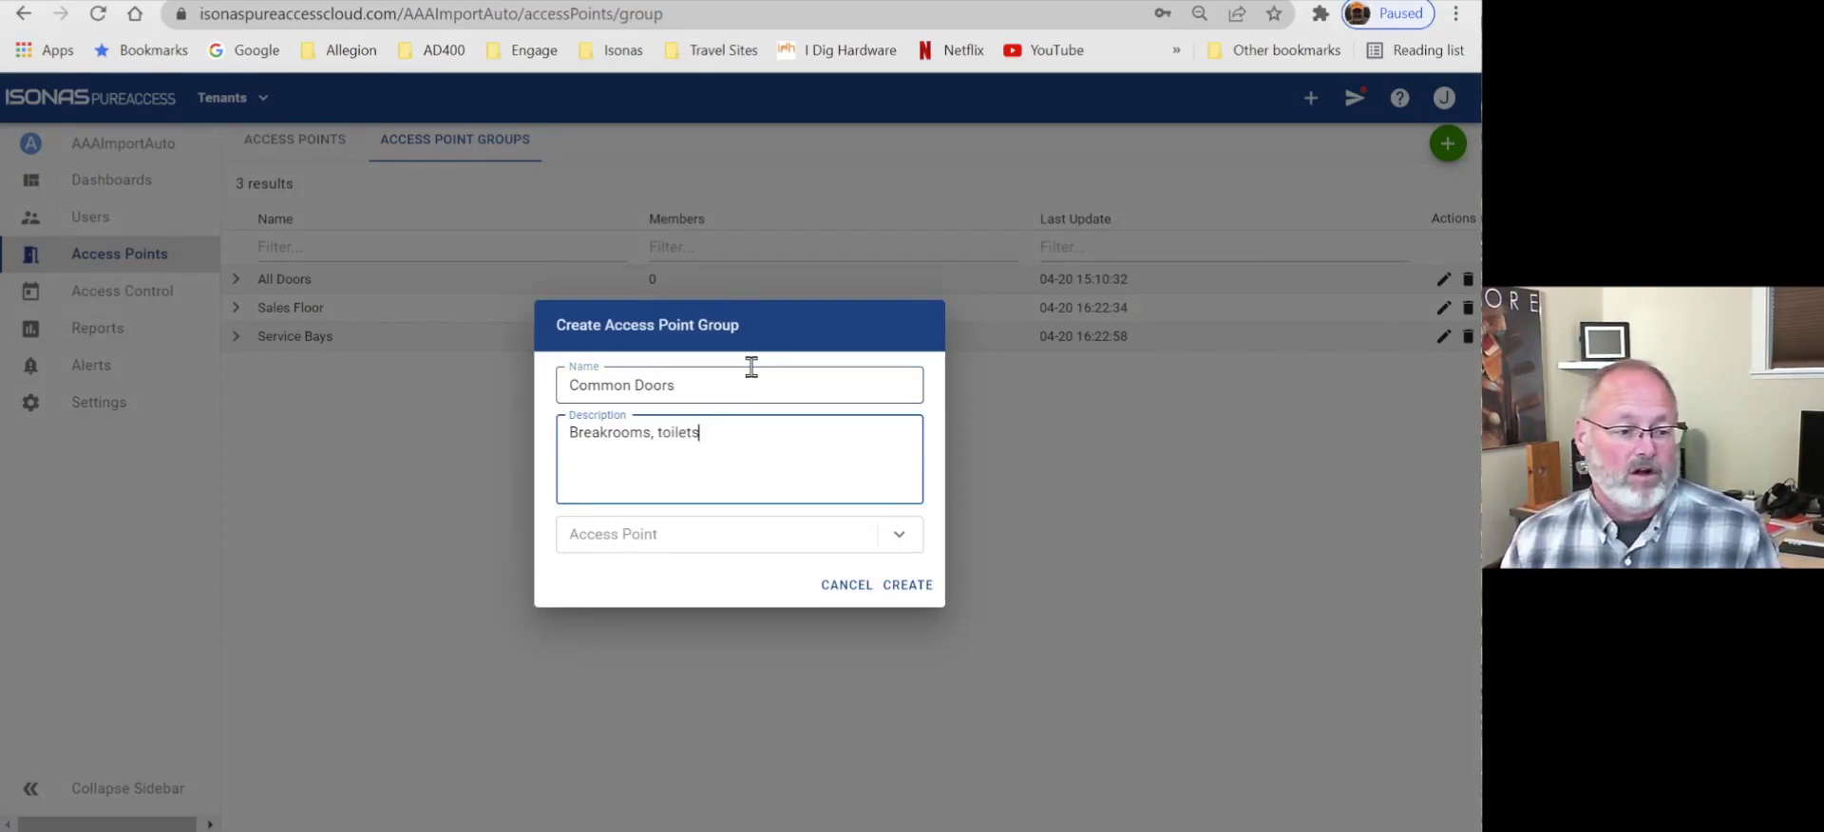
{"action": "left_click", "coordinate": [899, 585]}
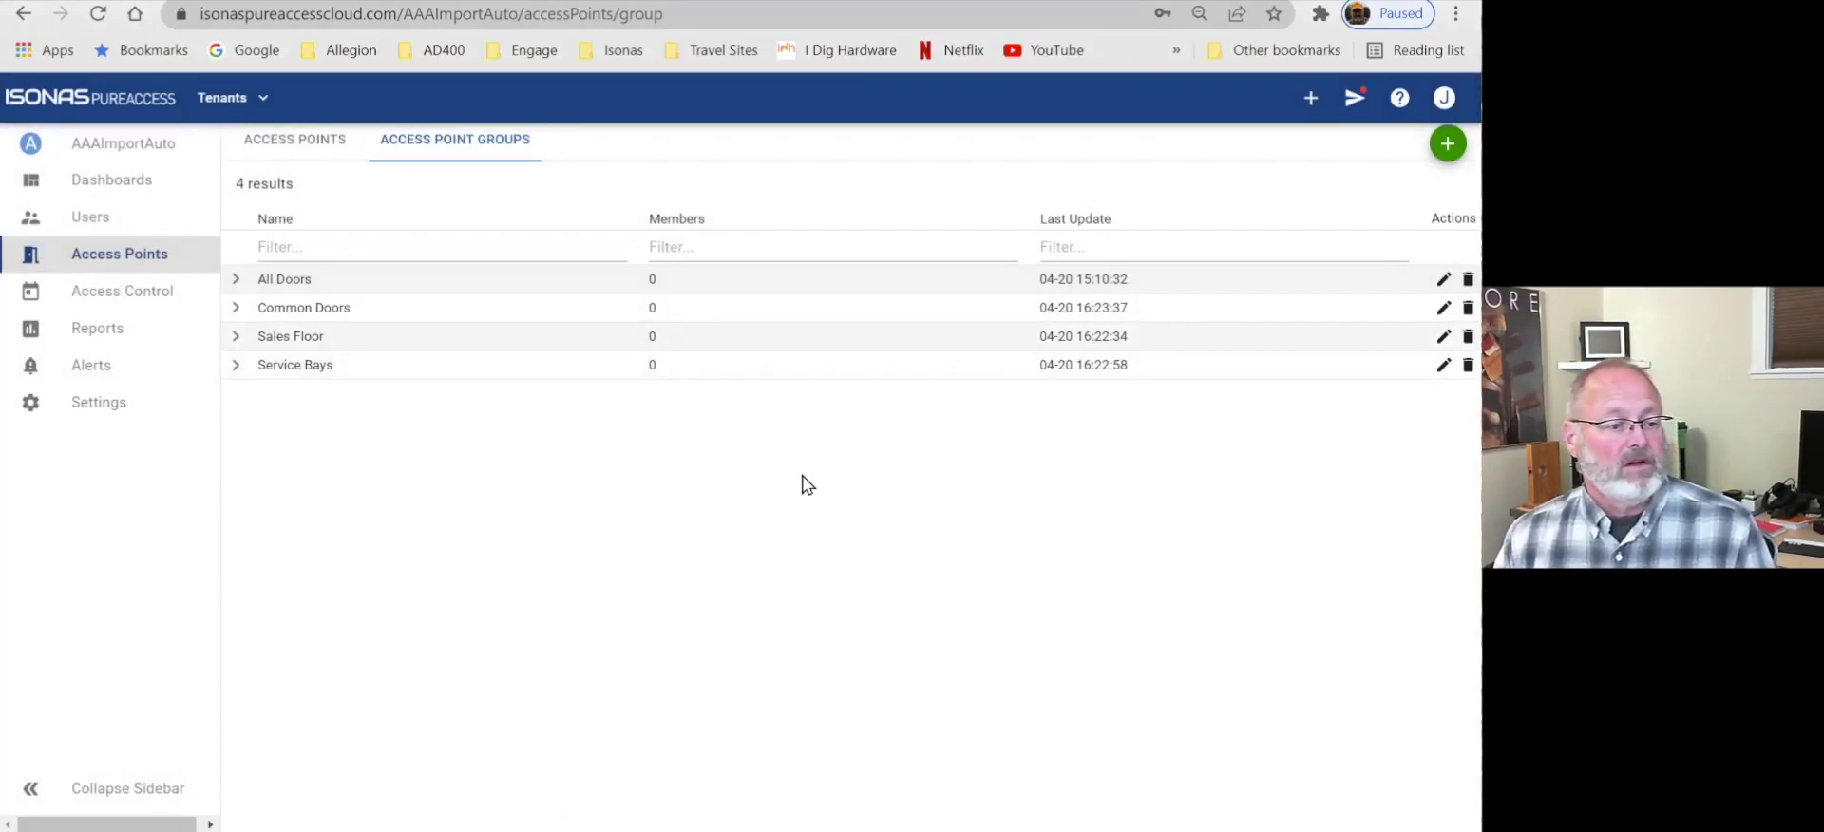
- Review the tenant's user groups and bring up its access control schedules in list view
{"action": "left_click", "coordinate": [107, 232]}
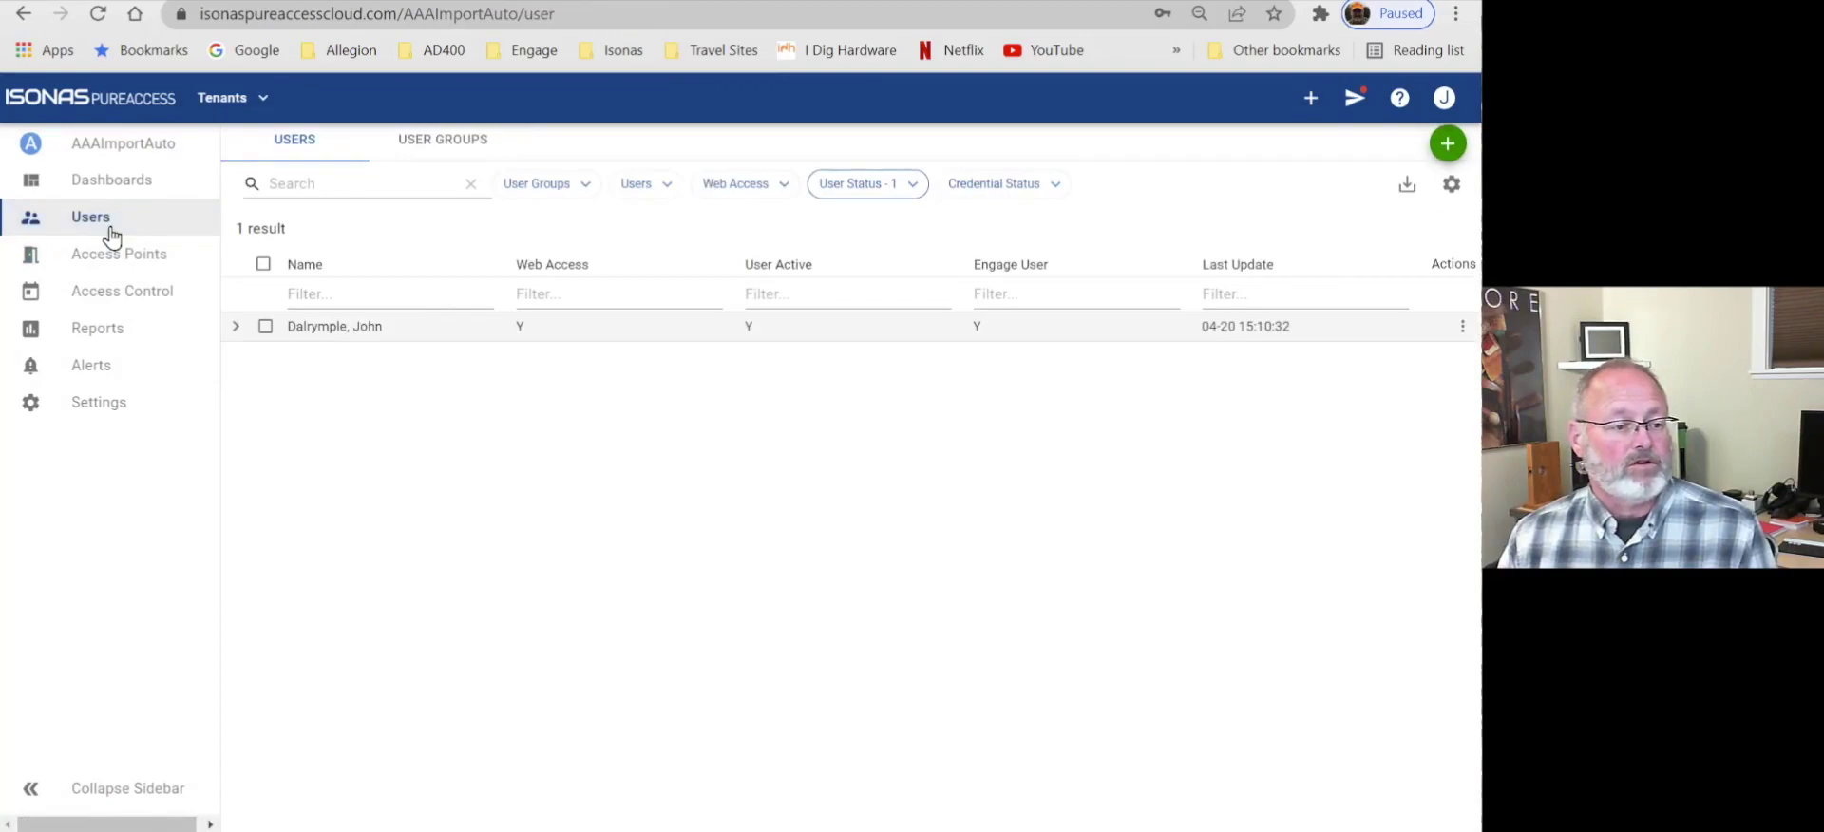
{"action": "left_click", "coordinate": [454, 161]}
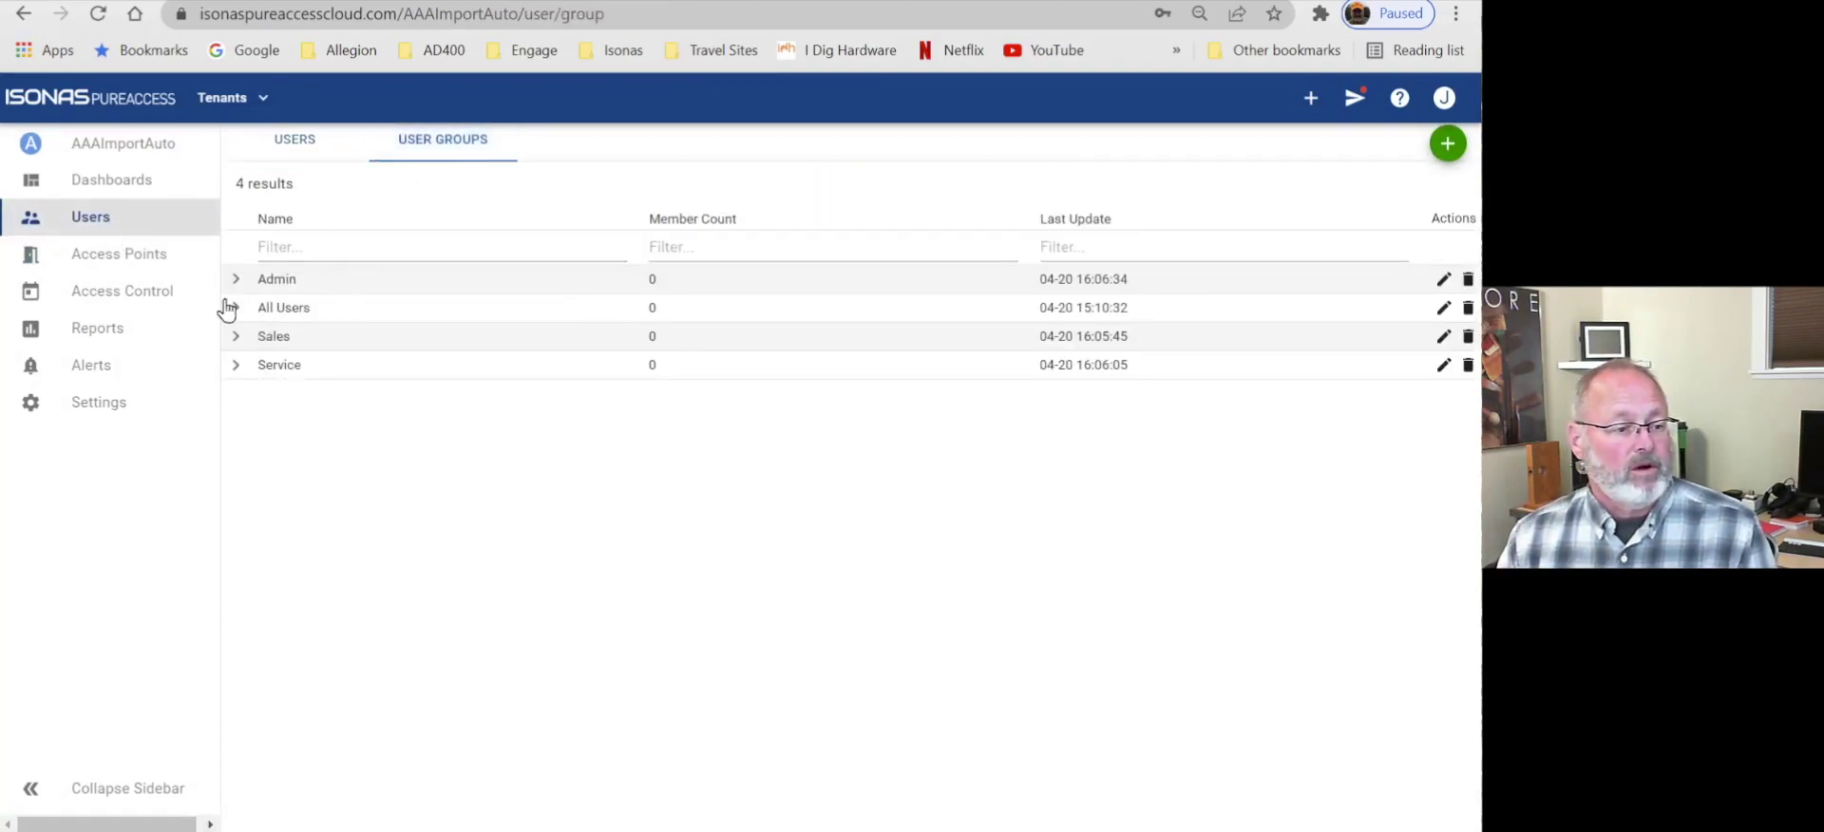
{"action": "left_click", "coordinate": [154, 304]}
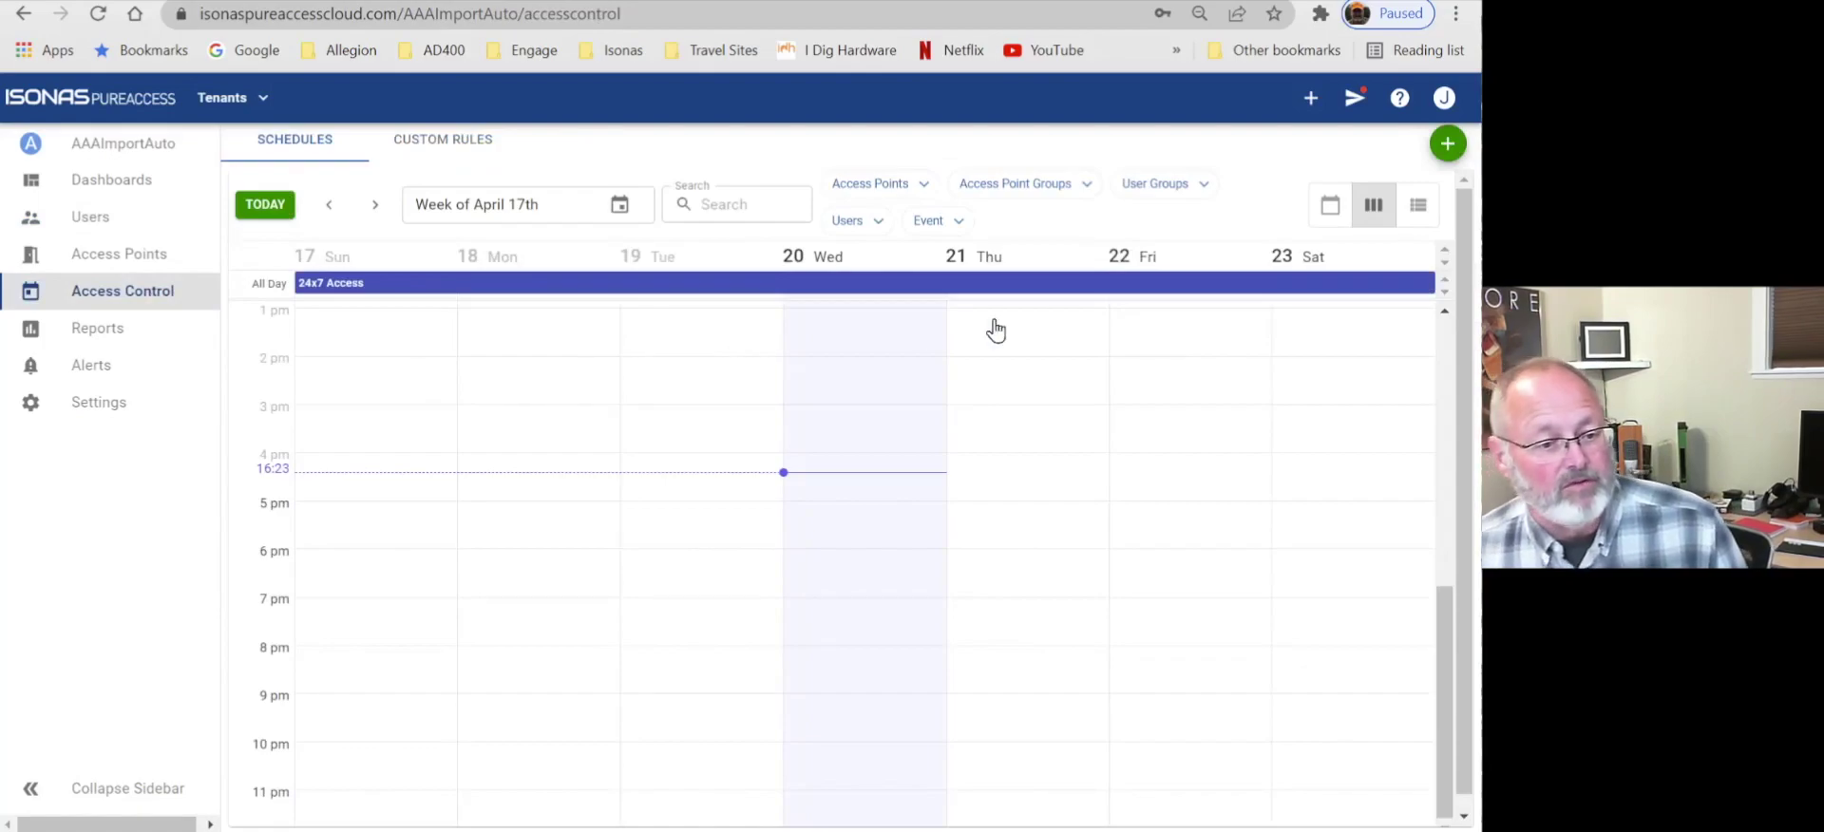
{"action": "left_click", "coordinate": [1419, 207]}
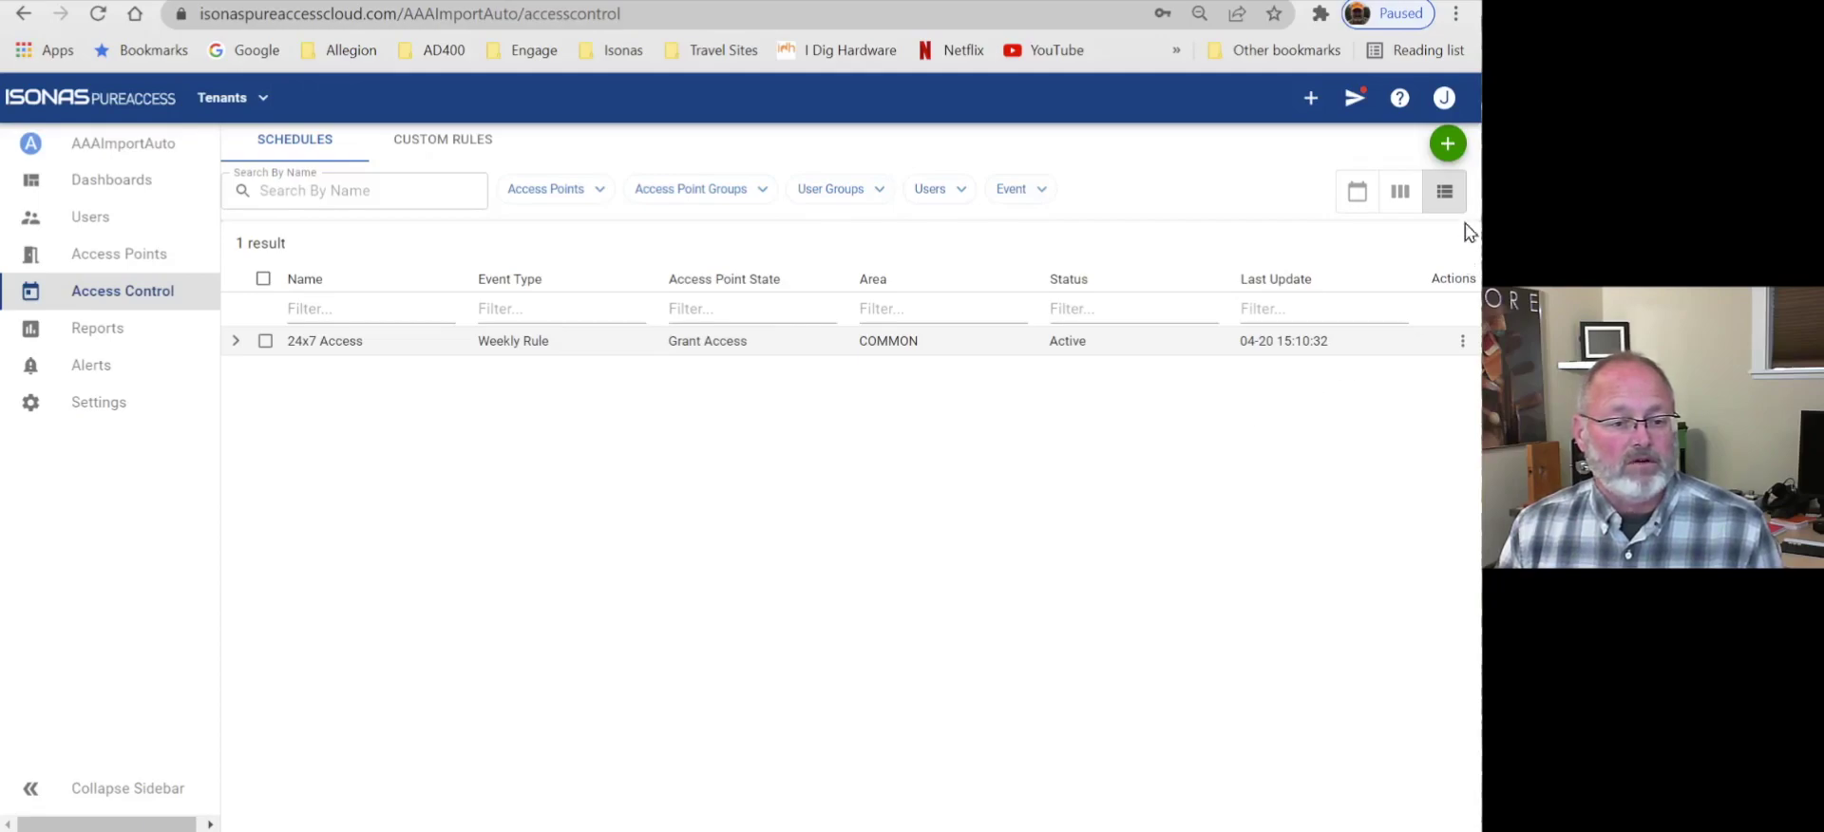
- Start a weekly rule named Sales Hours, described as "Times when the sales flor is open", with the rule type Grant Access
{"action": "left_click", "coordinate": [1447, 144]}
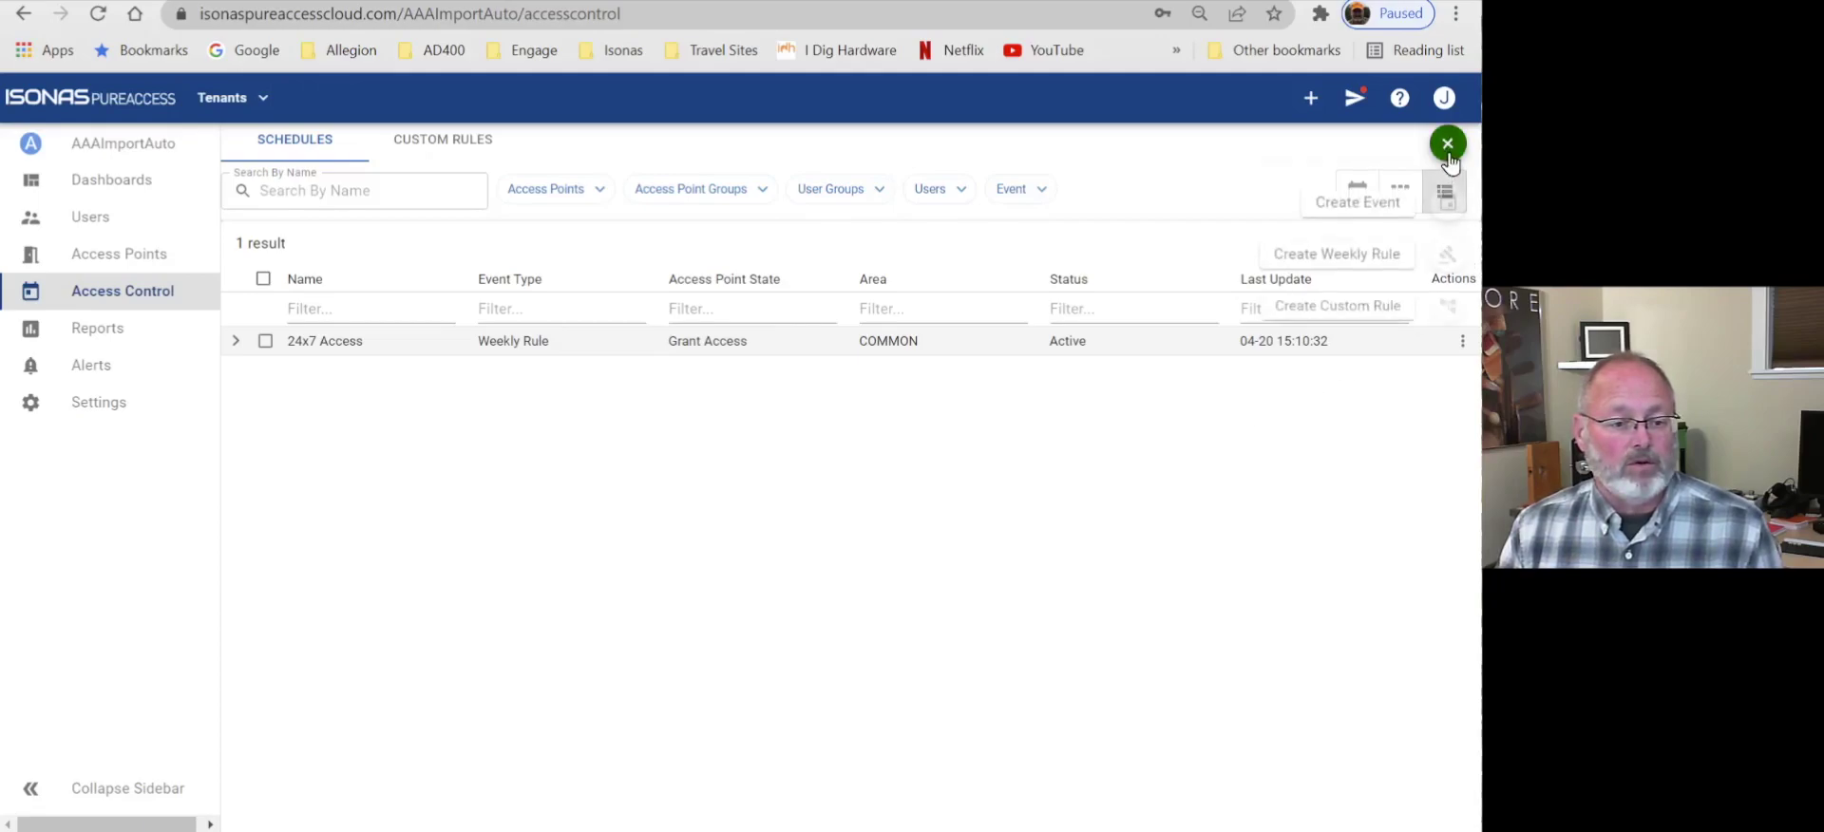
{"action": "left_click", "coordinate": [1442, 261]}
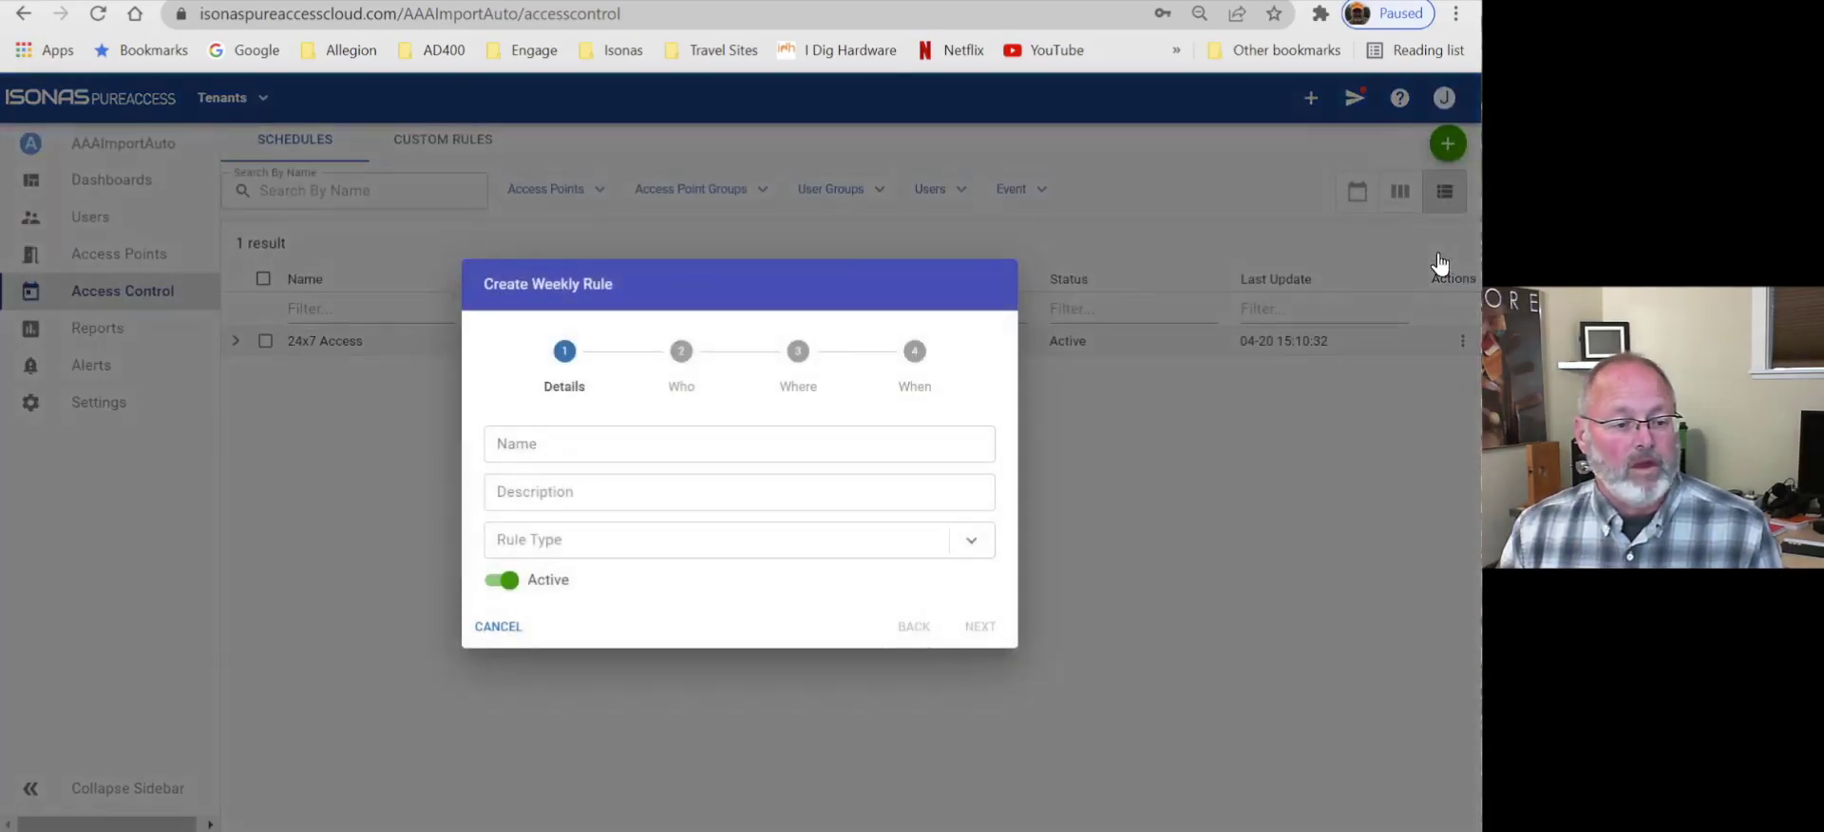
{"action": "left_click", "coordinate": [818, 442]}
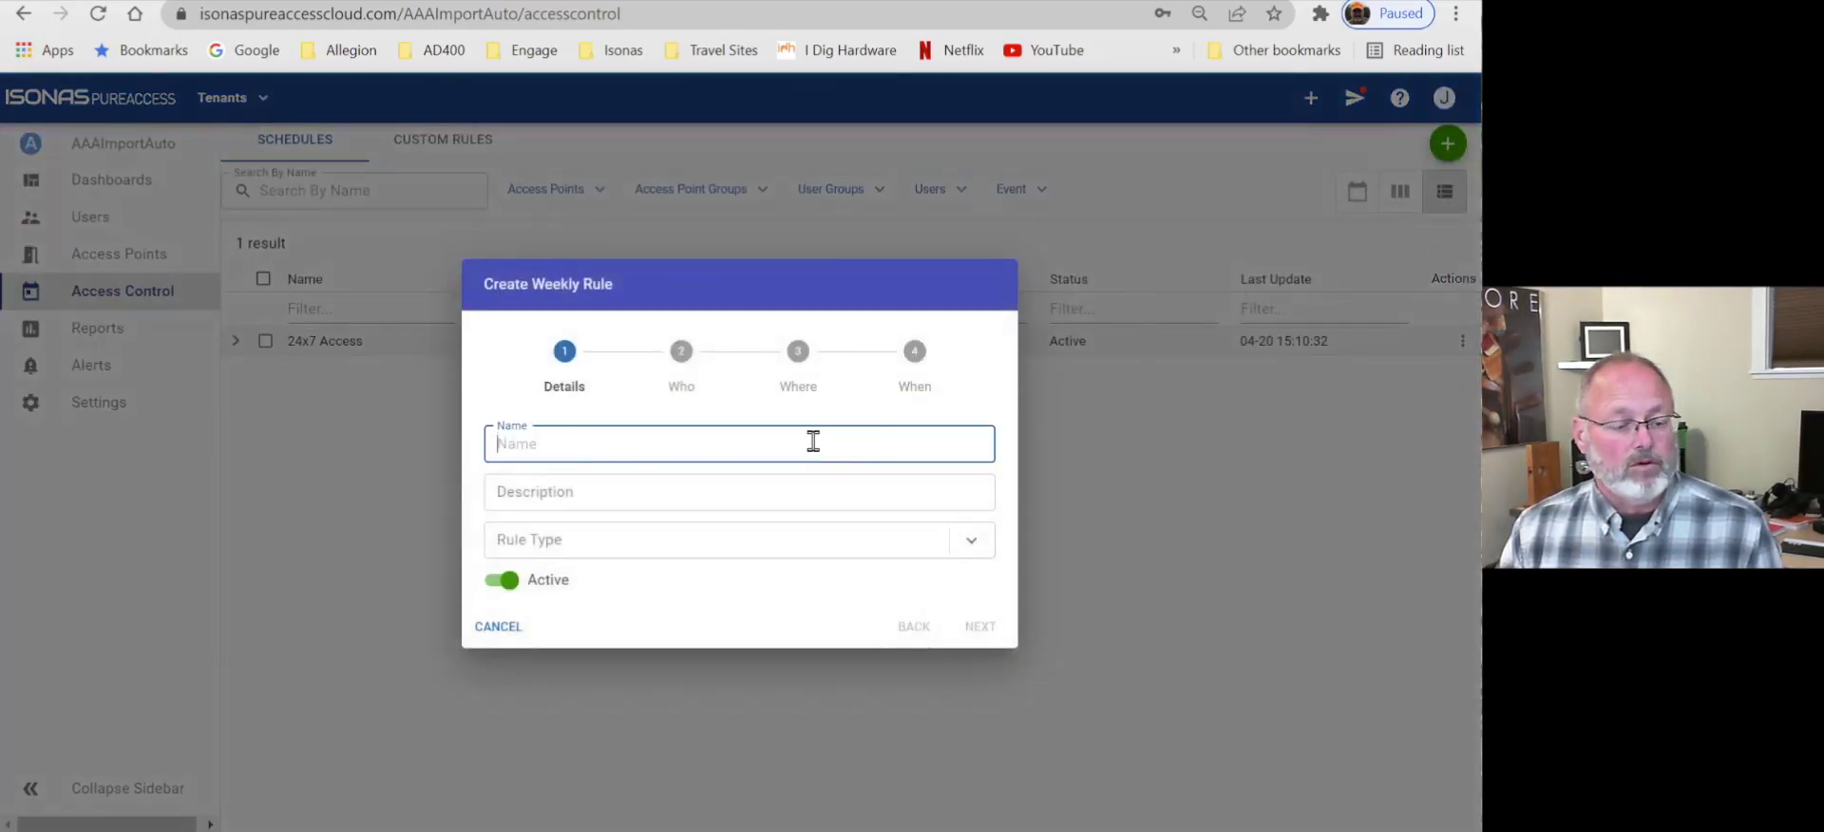
{"action": "type", "text": "Sales Hours"}
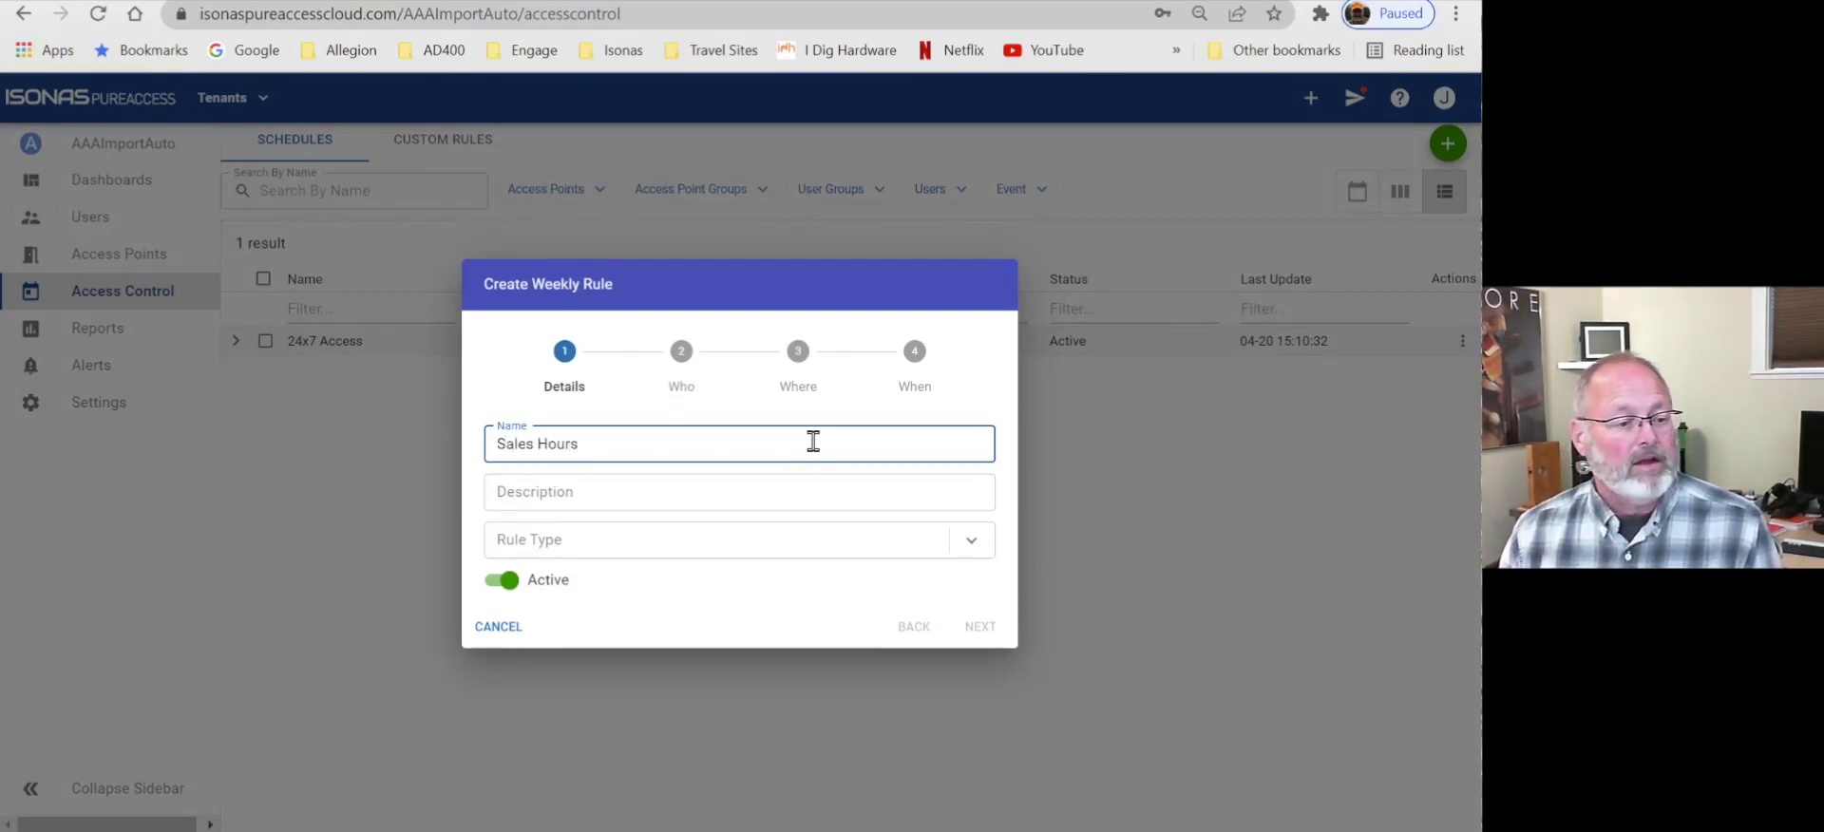
{"action": "key", "text": "Tab"}
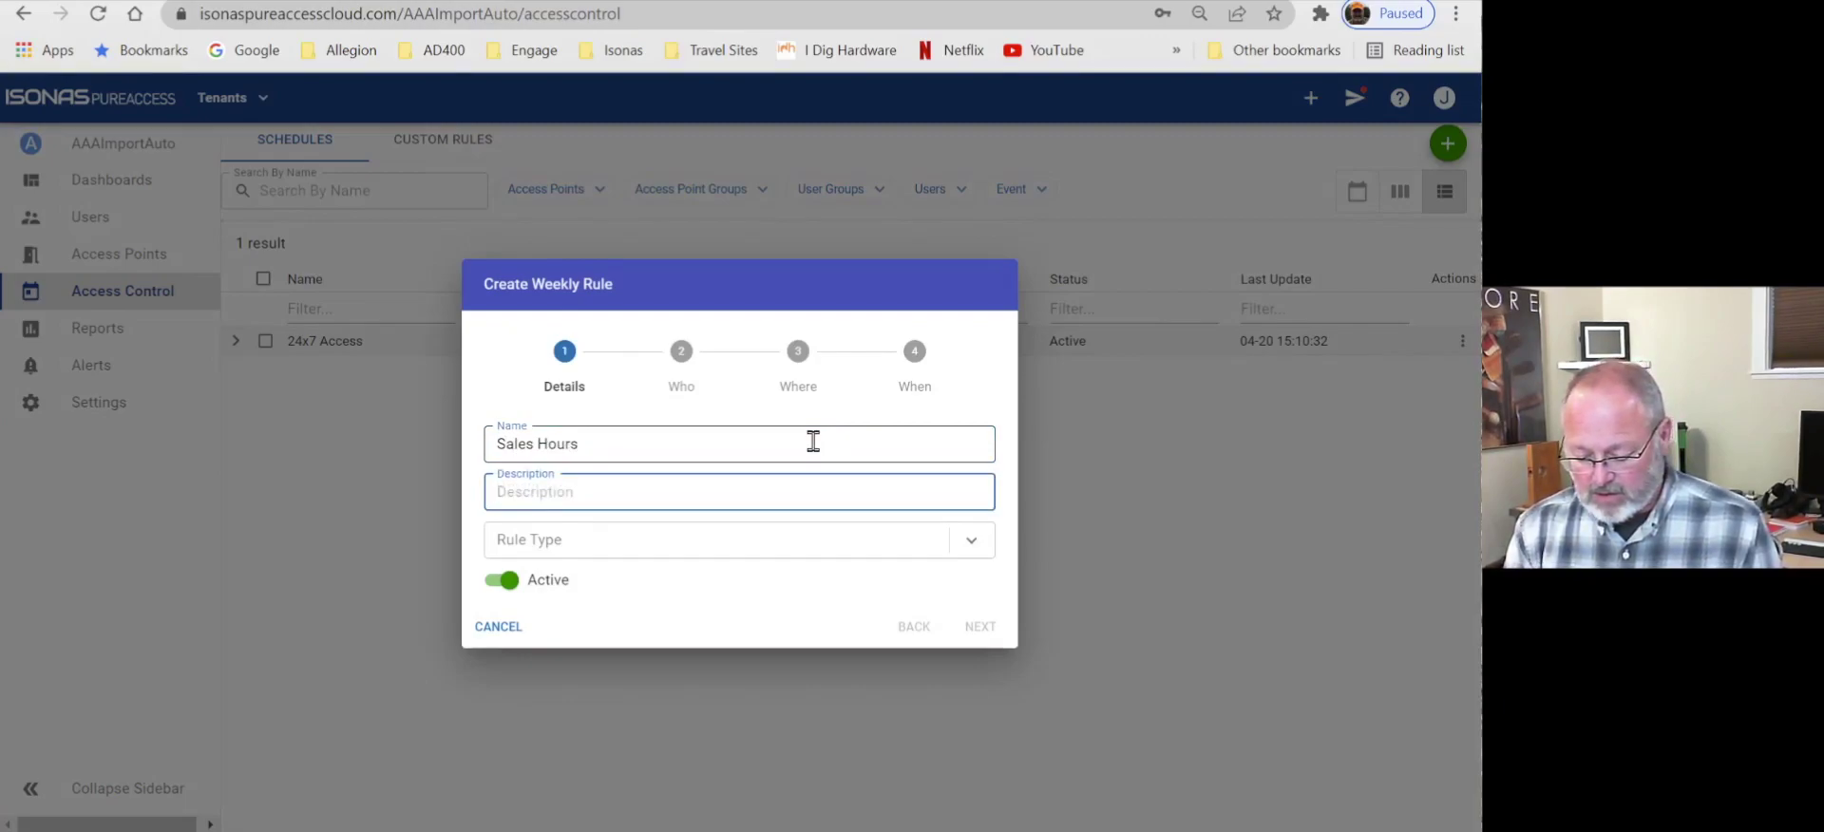
{"action": "type", "text": "Times whe"}
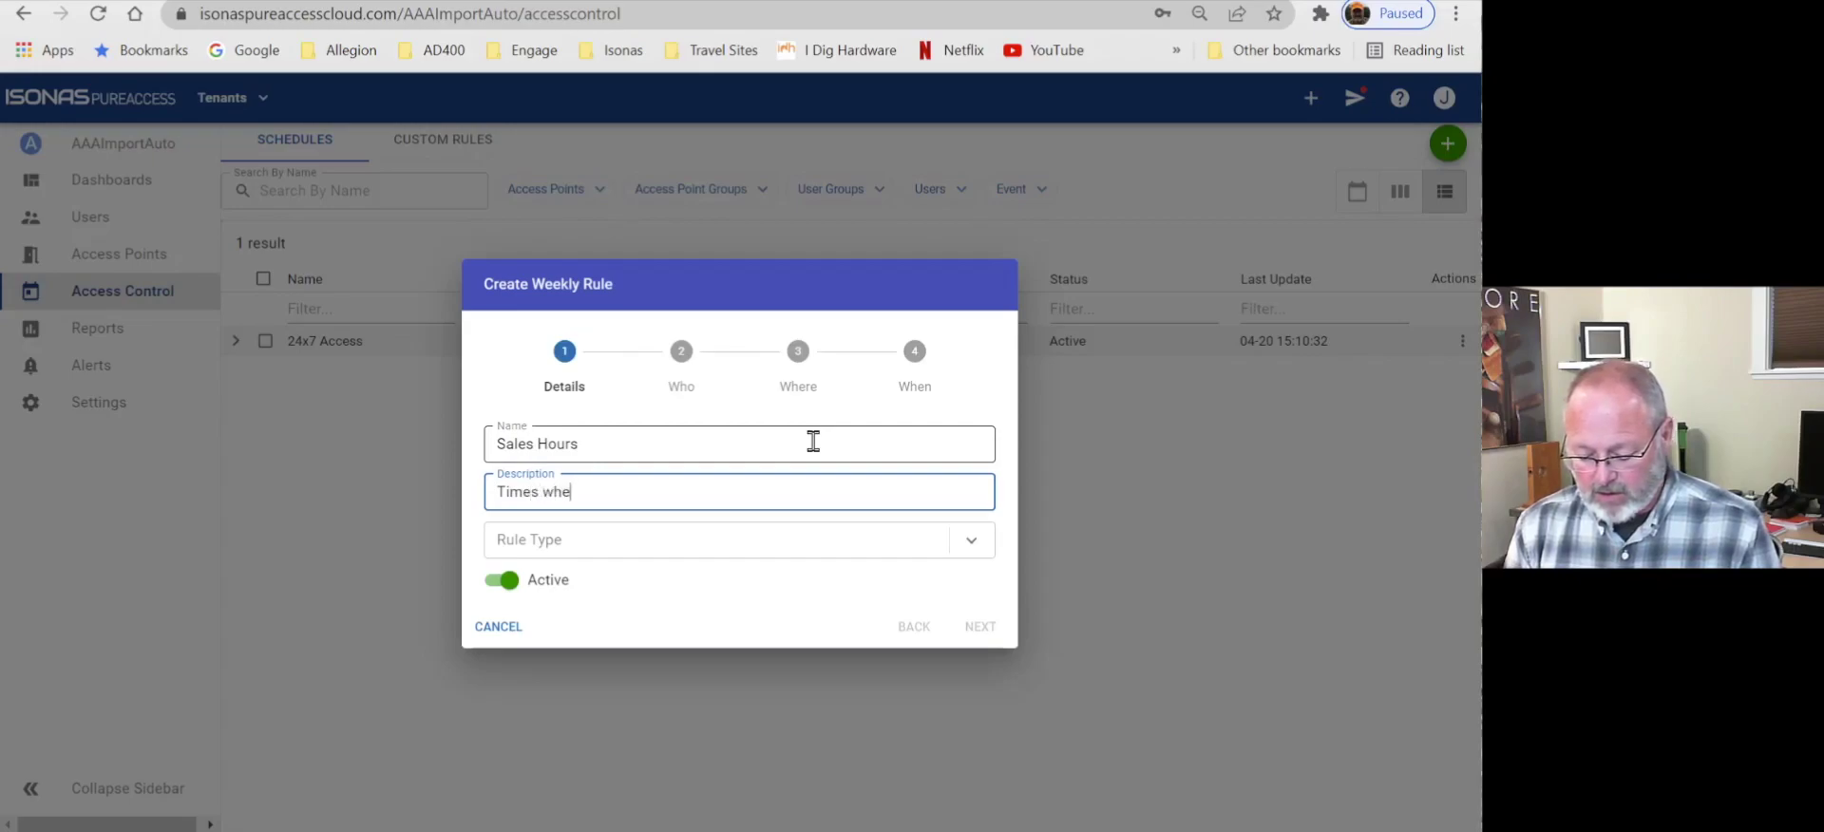
{"action": "type", "text": "n the sale"}
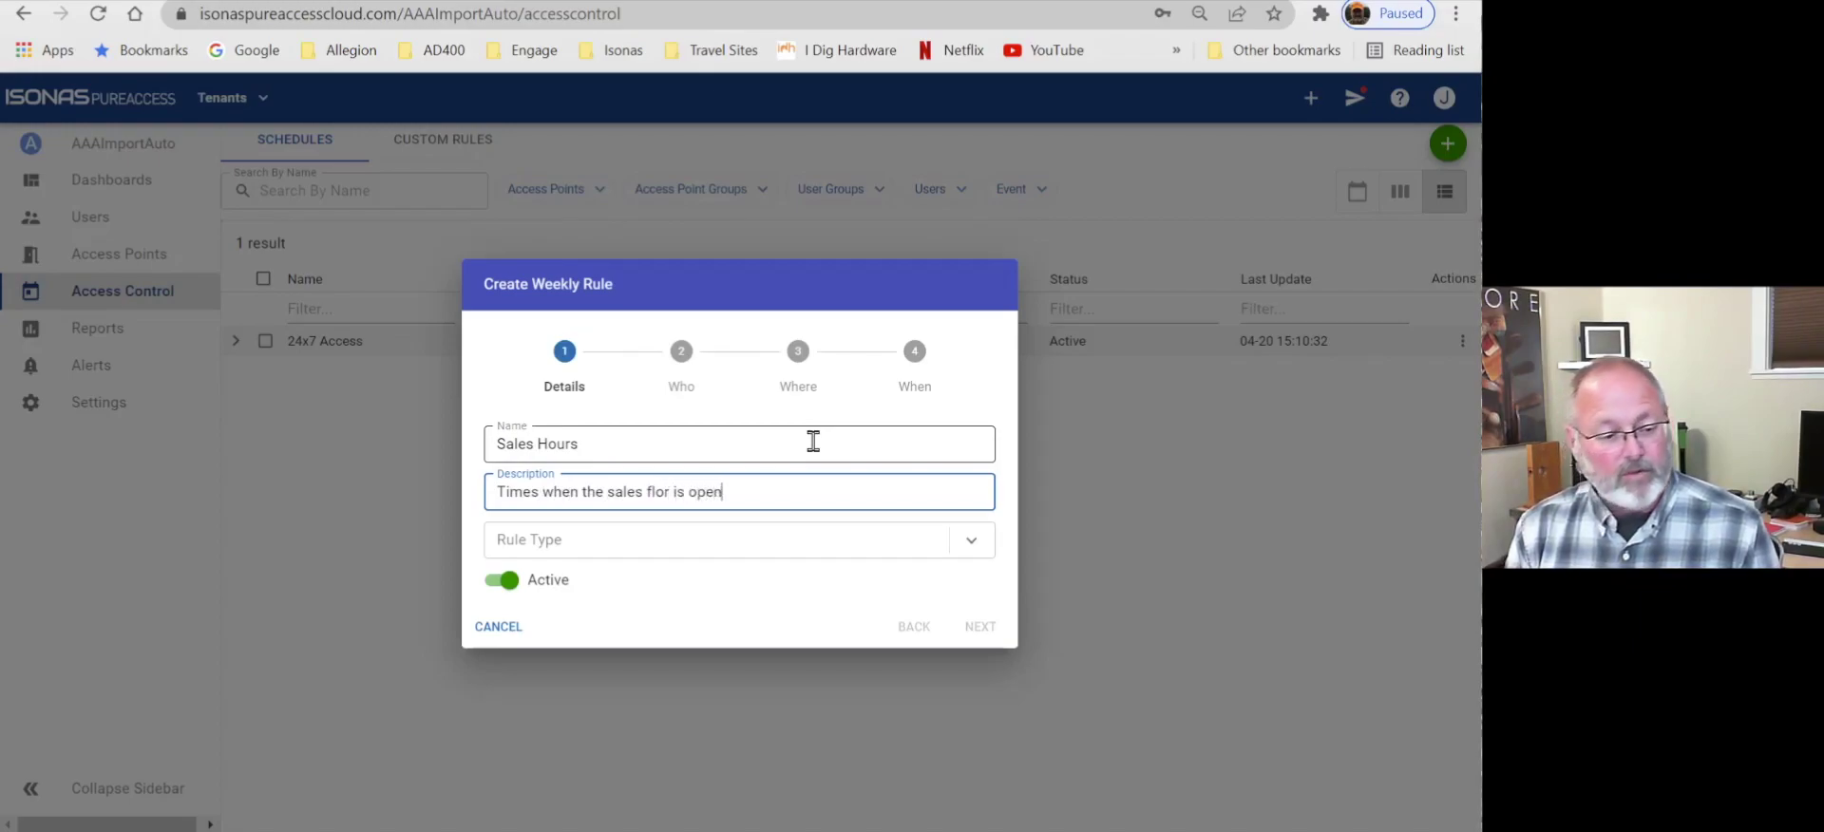
{"action": "type", "text": "s flor is open"}
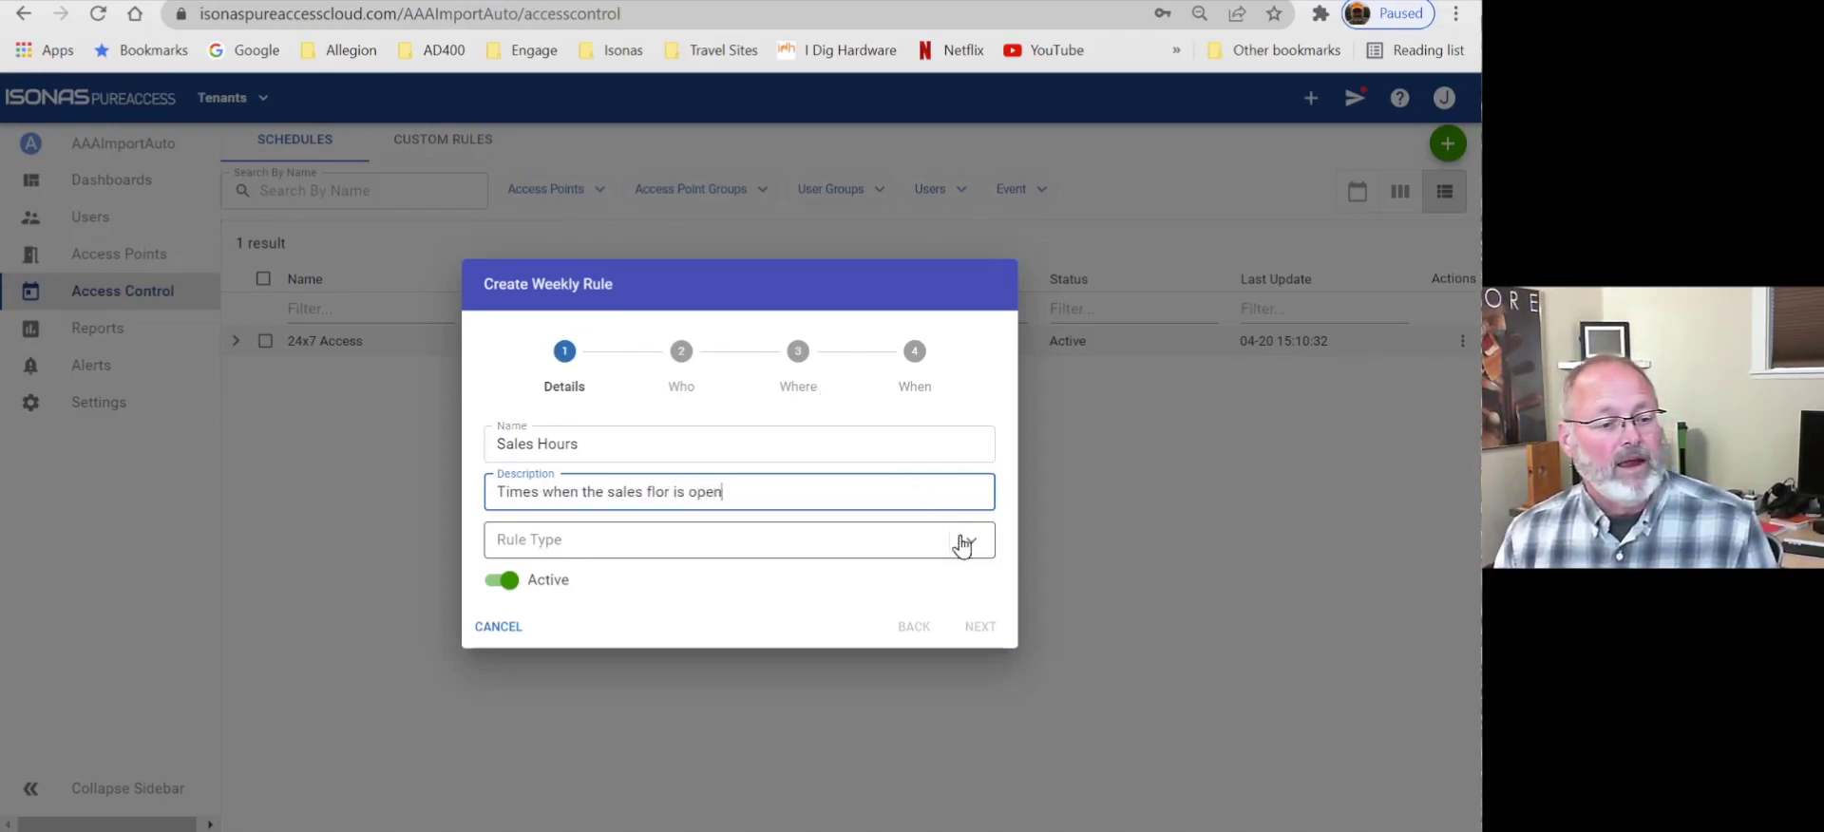
{"action": "left_click", "coordinate": [980, 543]}
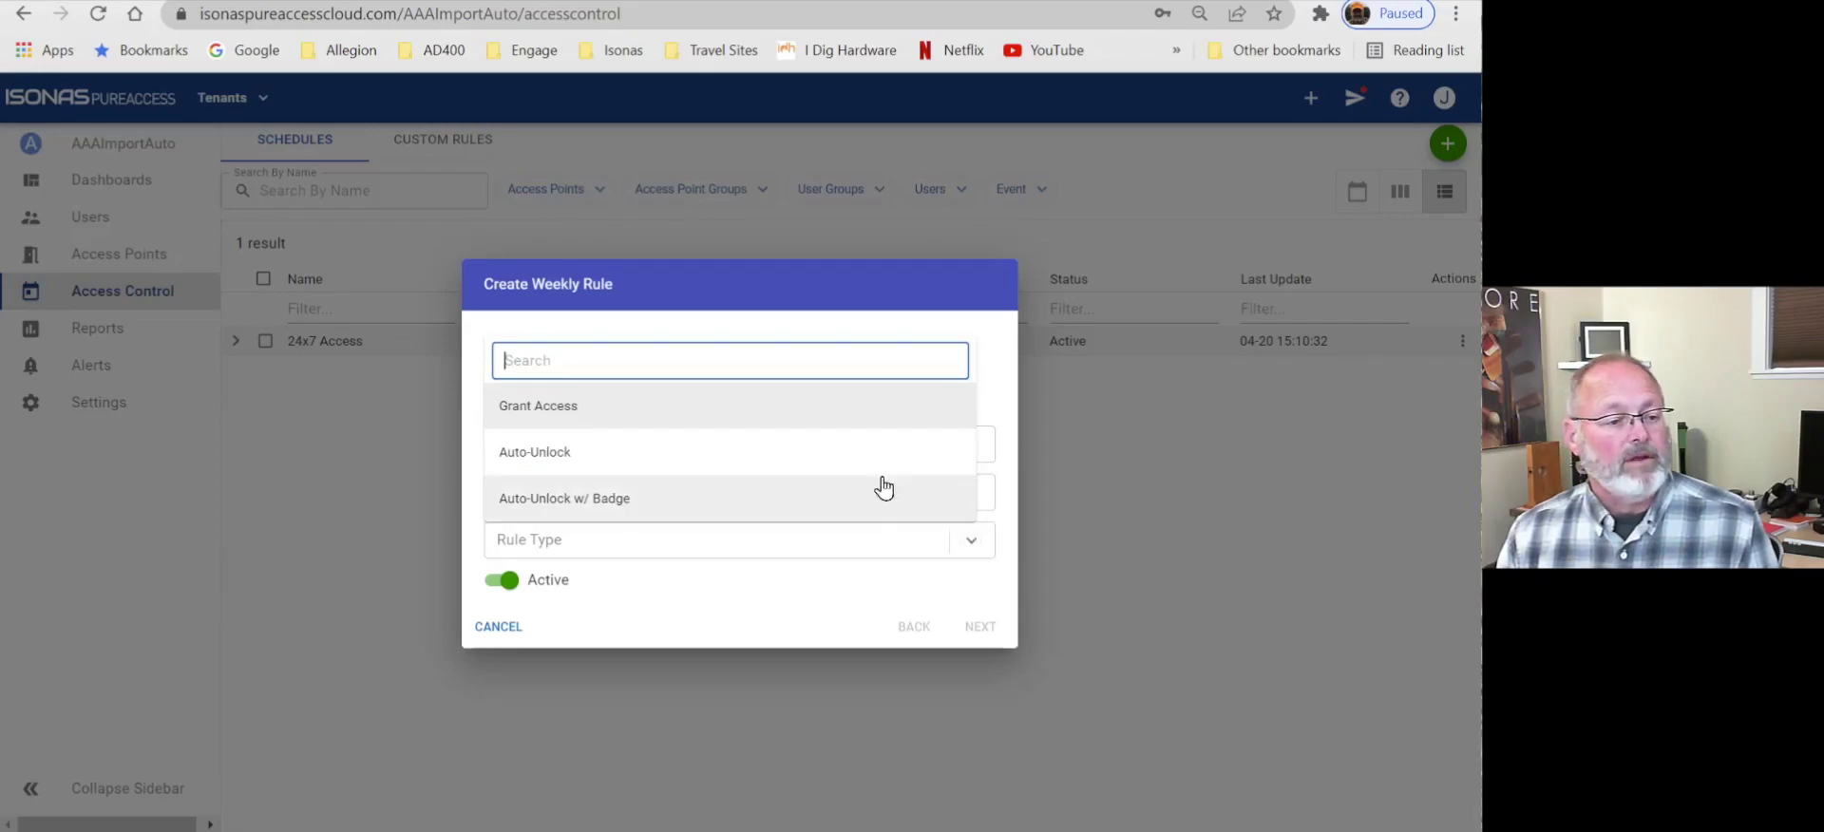
{"action": "left_click", "coordinate": [810, 420]}
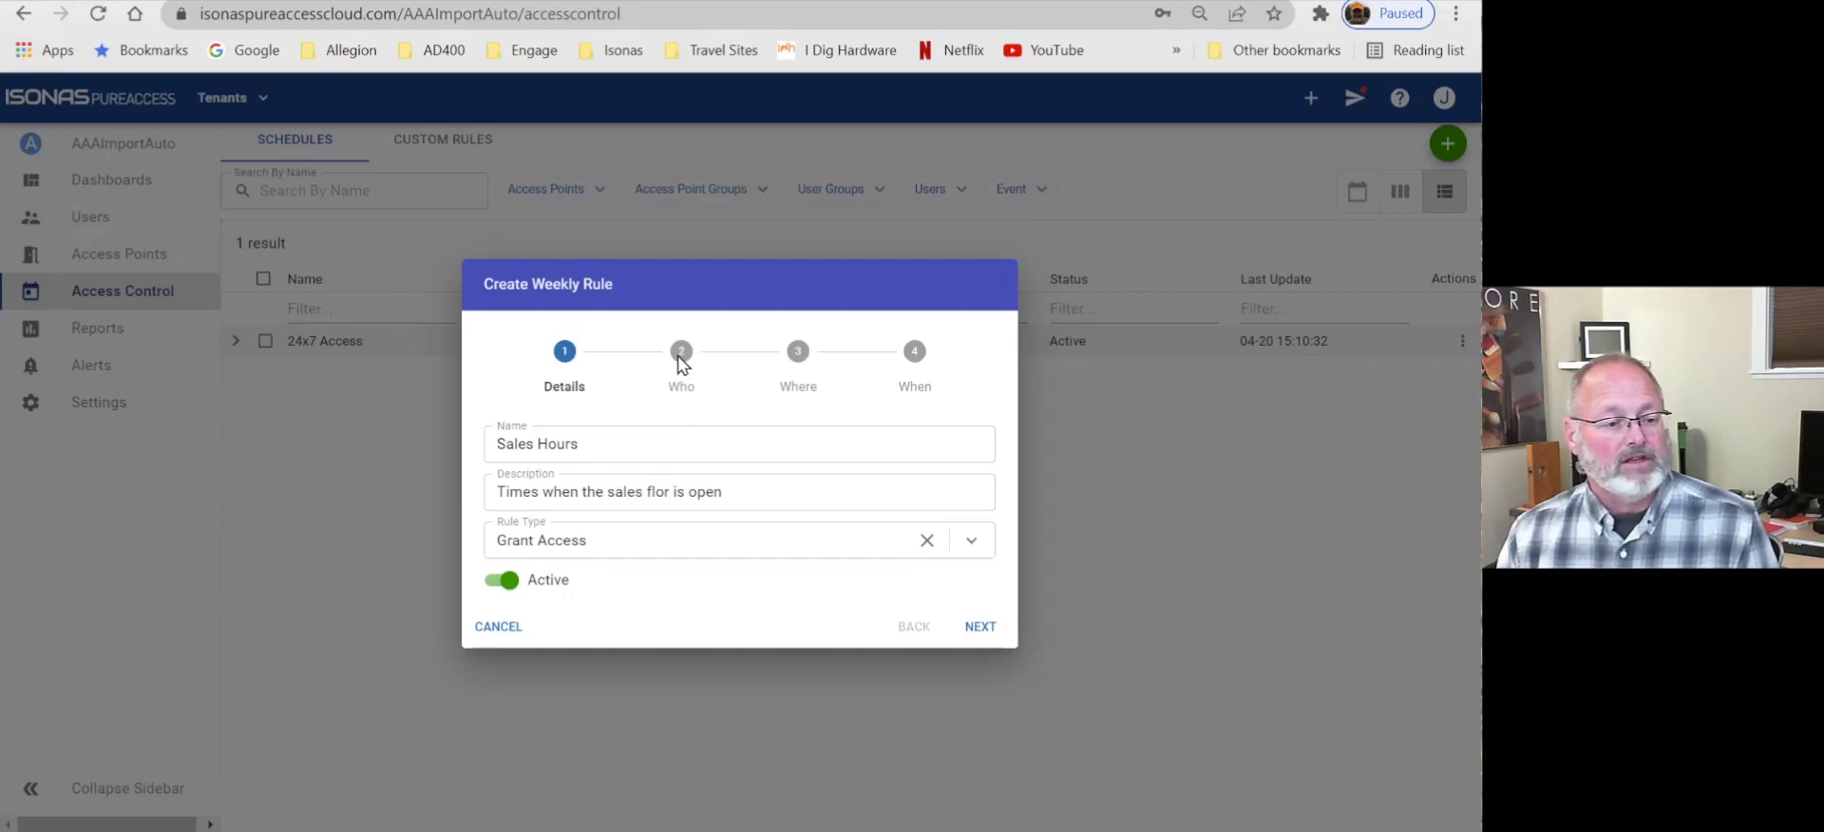
{"action": "left_click", "coordinate": [978, 627]}
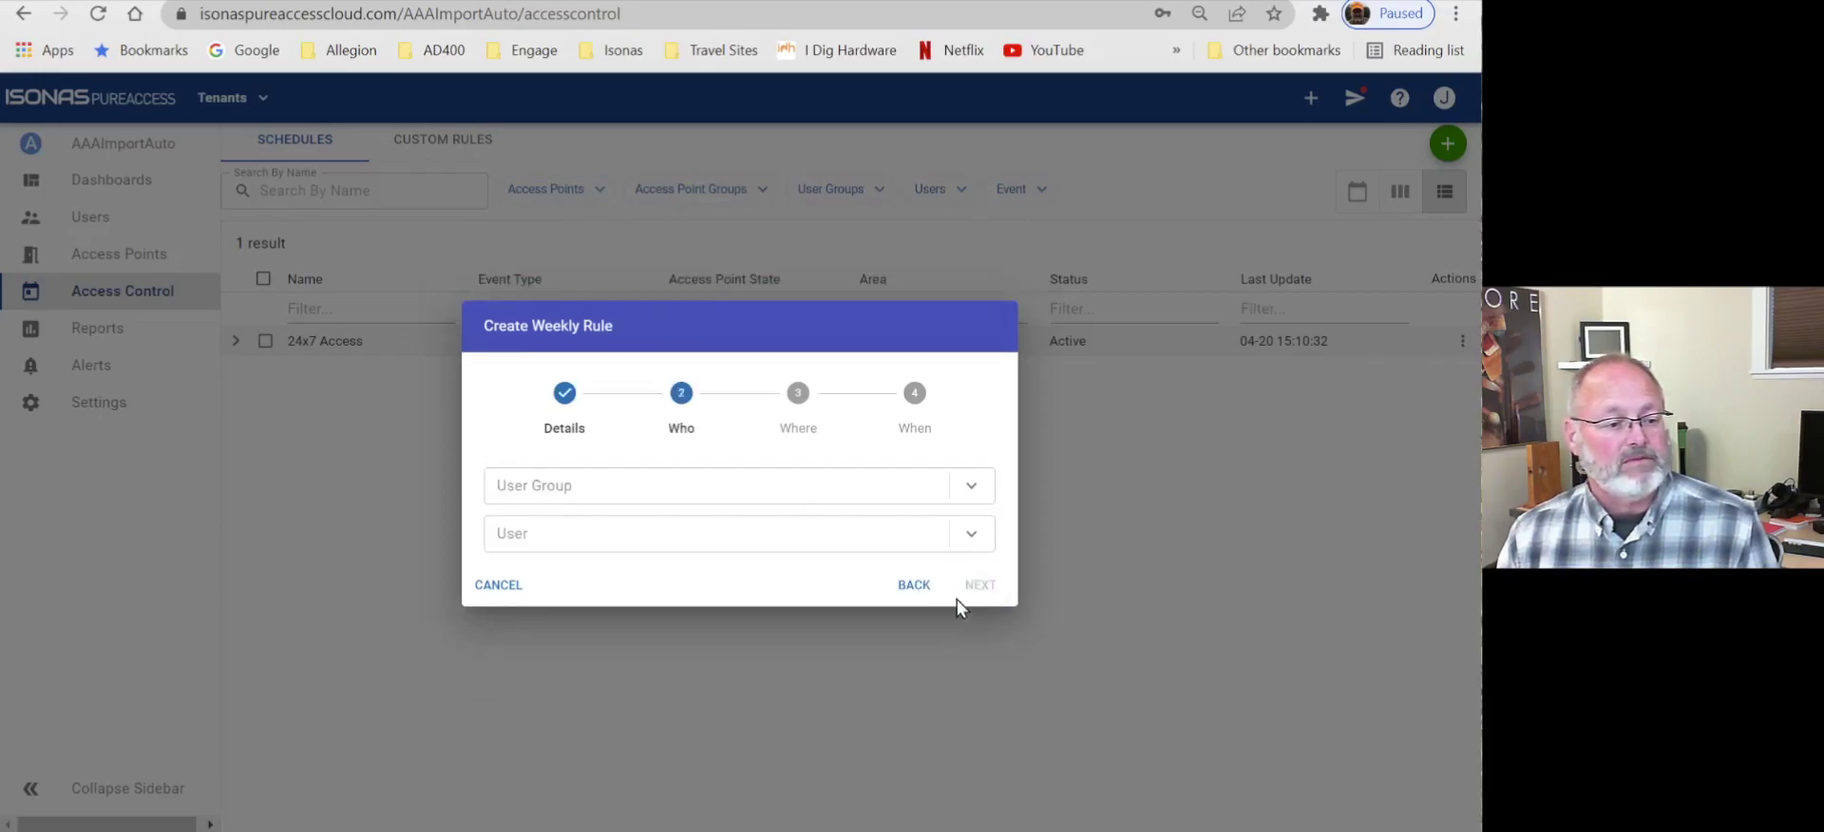
- Assign the Sales user group to the Sales Hours rule, leaving individual users empty
{"action": "left_click", "coordinate": [969, 486]}
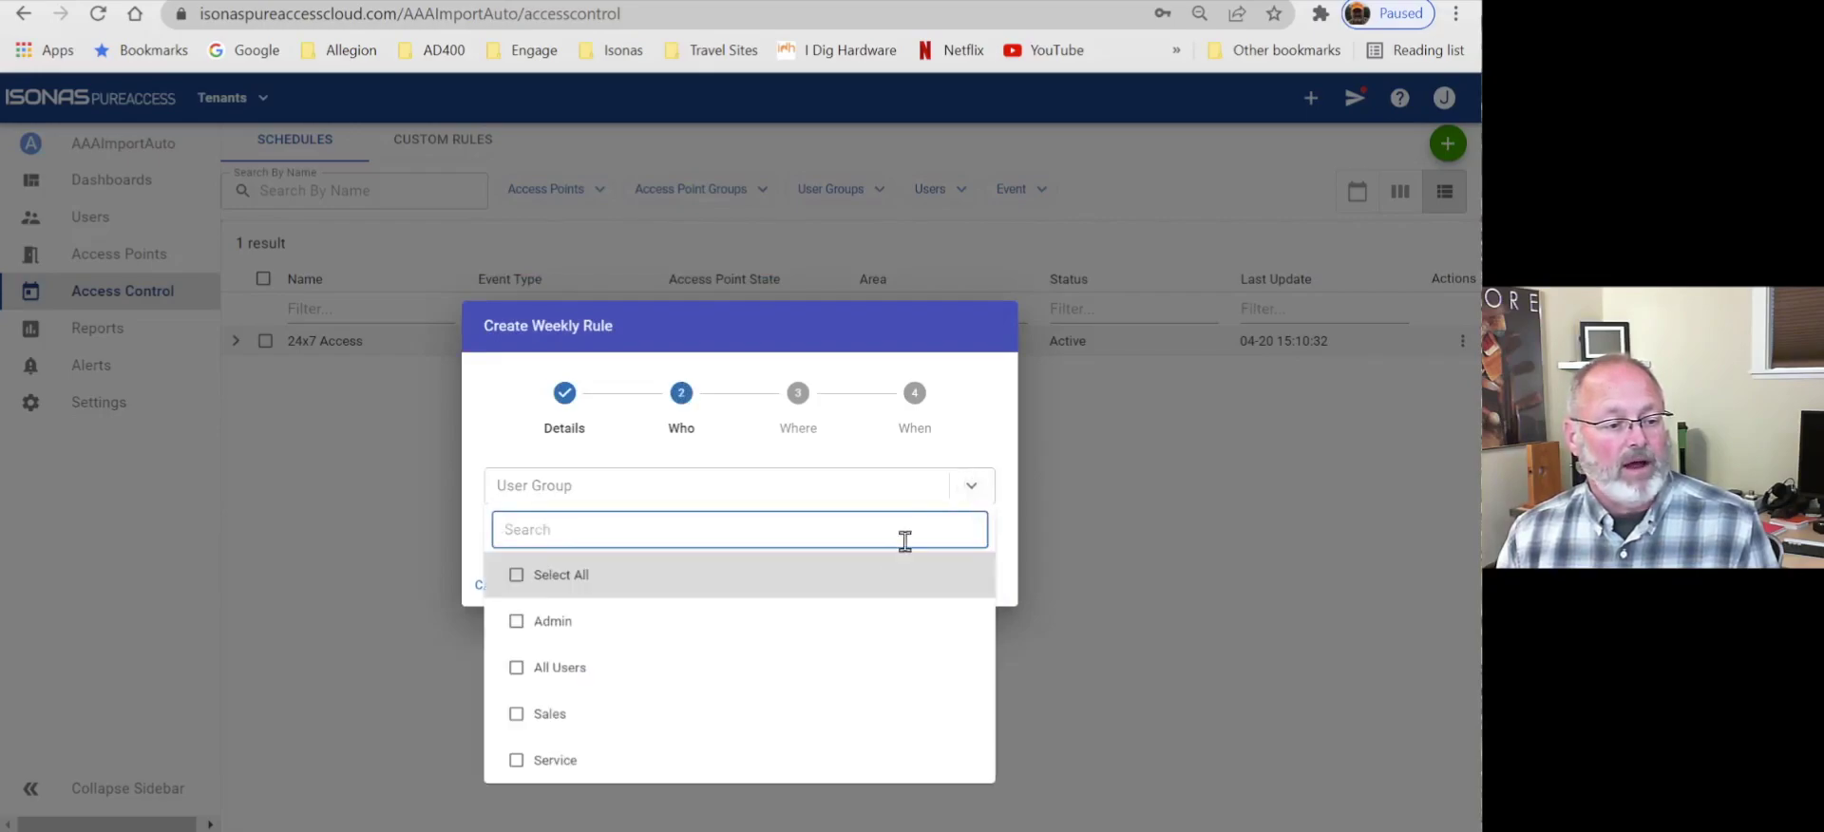
{"action": "left_click", "coordinate": [609, 717]}
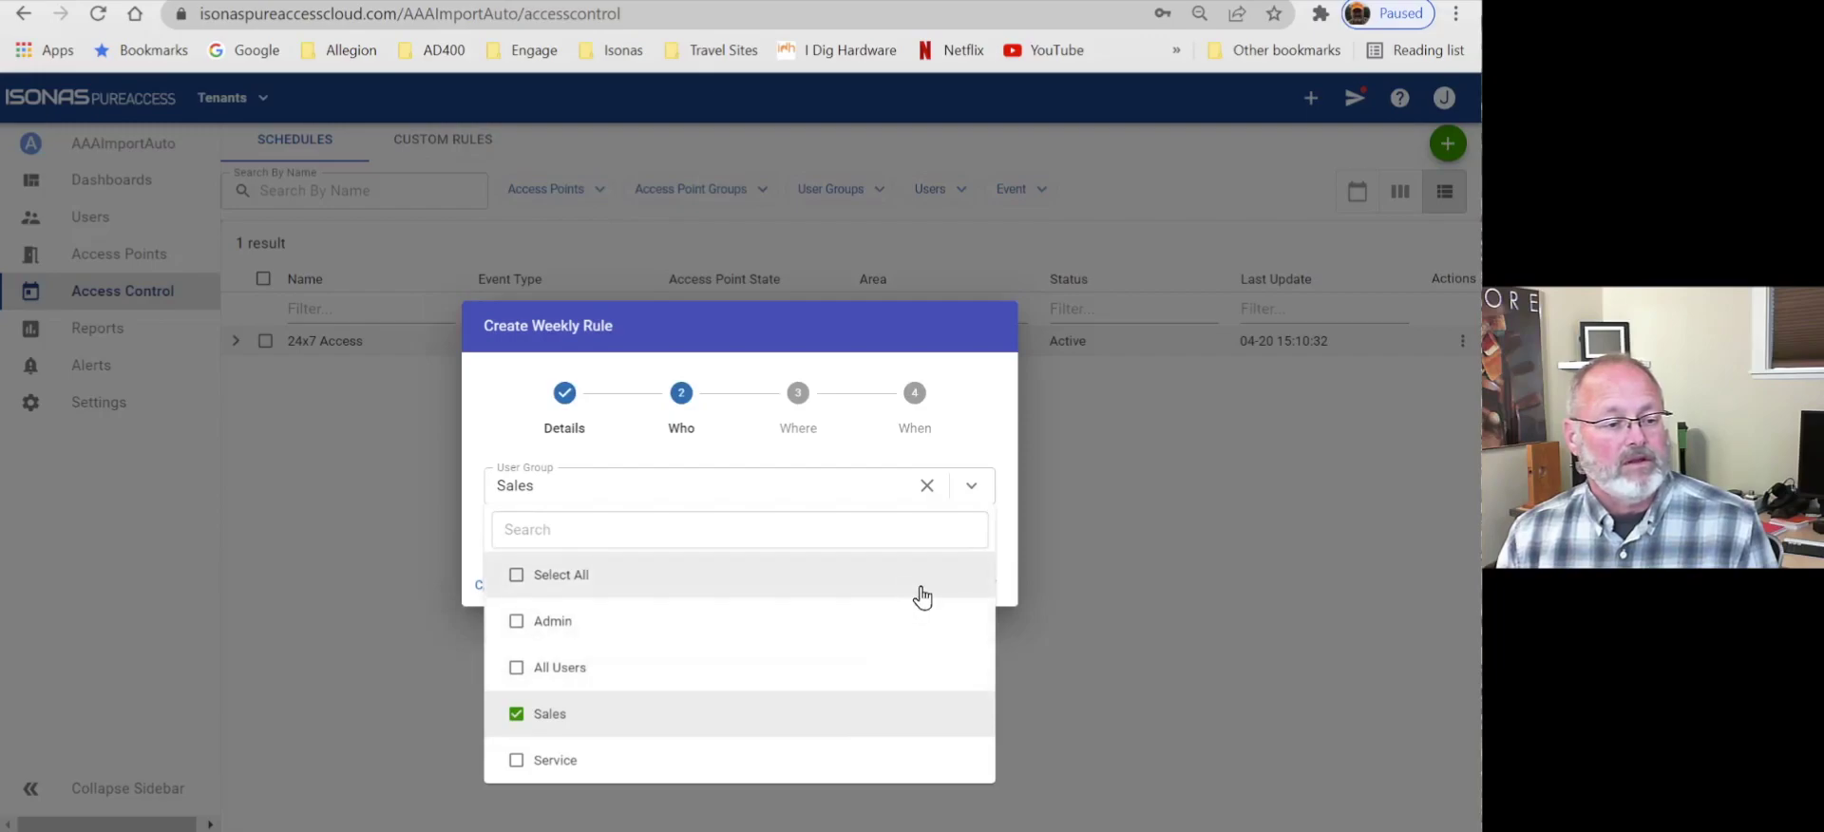
{"action": "left_click", "coordinate": [1012, 581]}
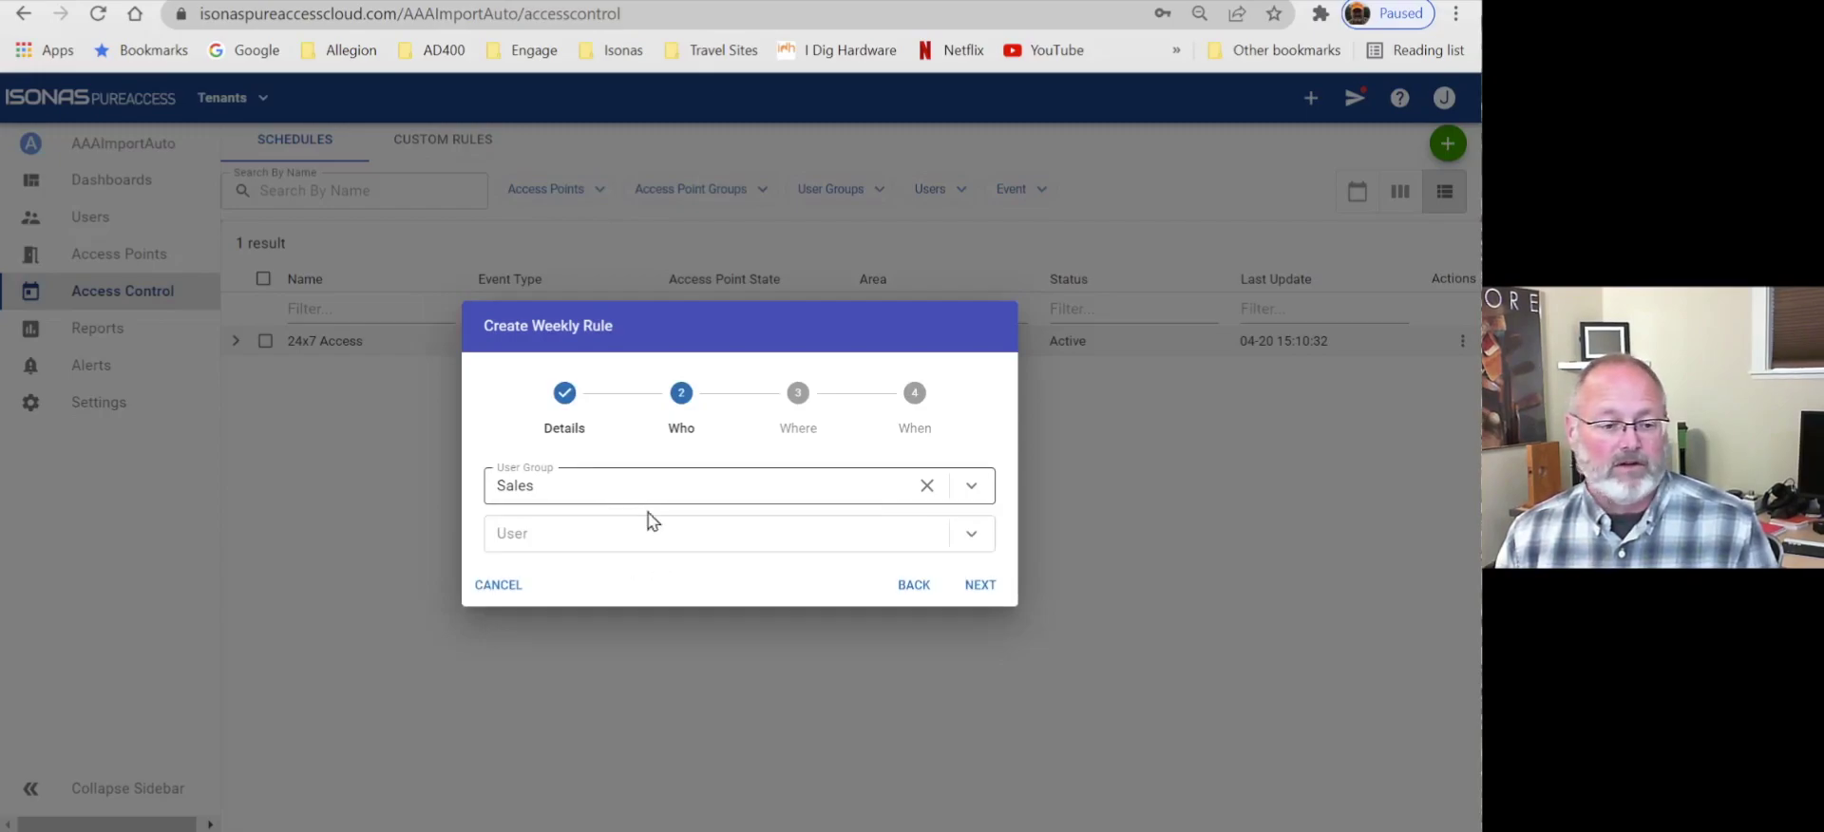
{"action": "left_click", "coordinate": [992, 593]}
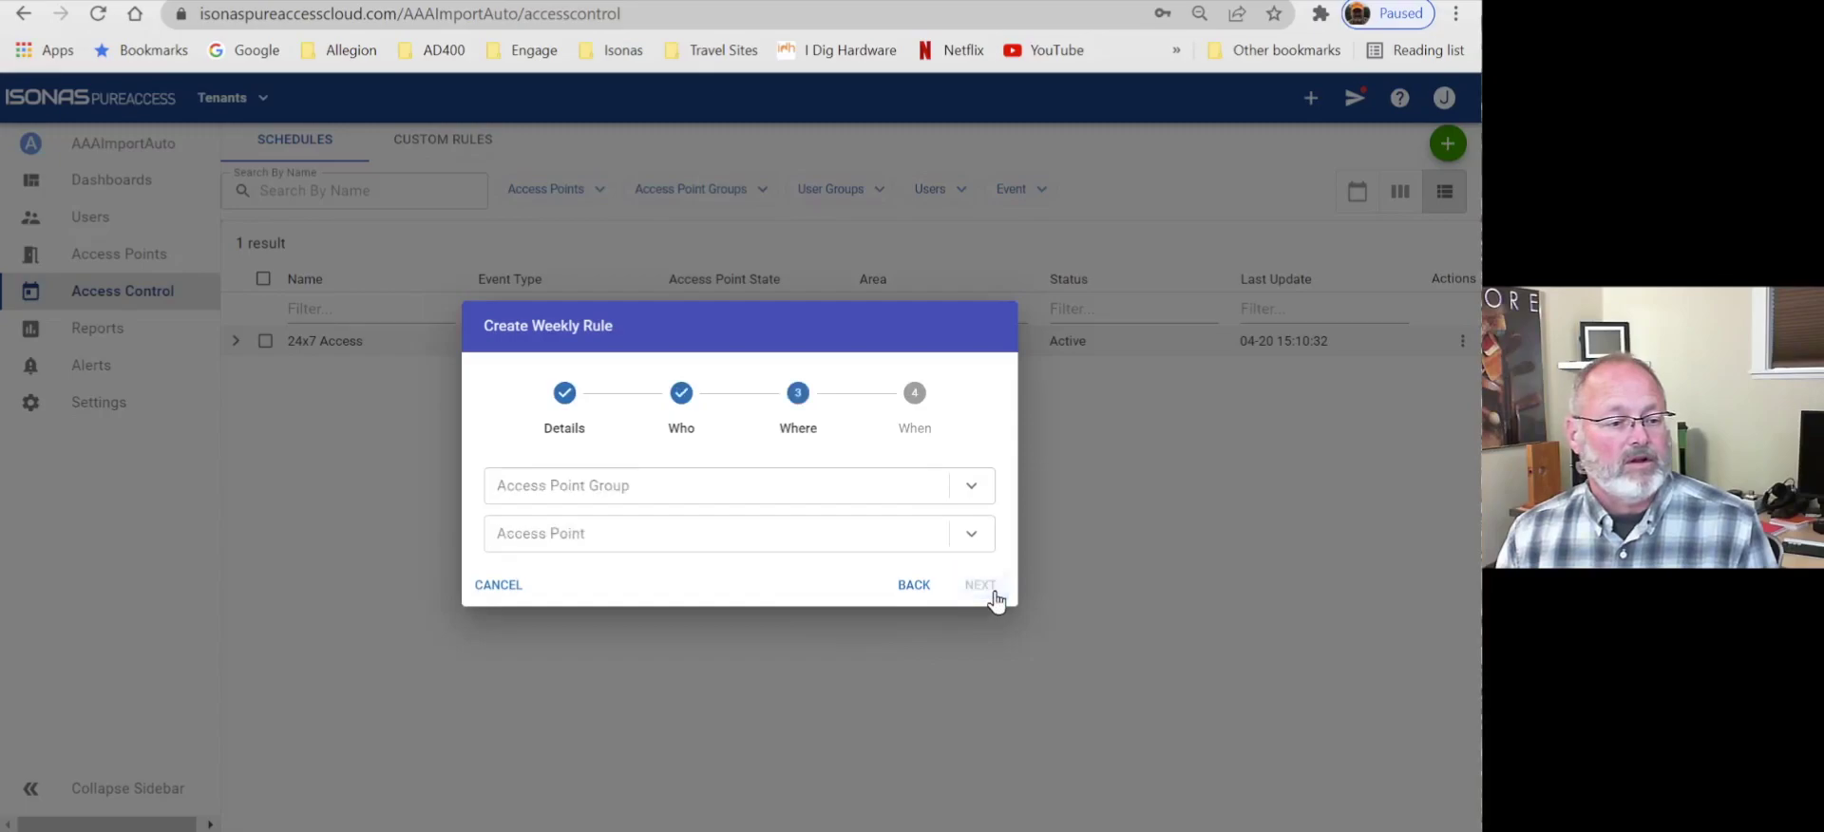
- Apply the Sales Hours rule to the Sales Floor and Common Doors access point groups, without individual access points
{"action": "left_click", "coordinate": [978, 492]}
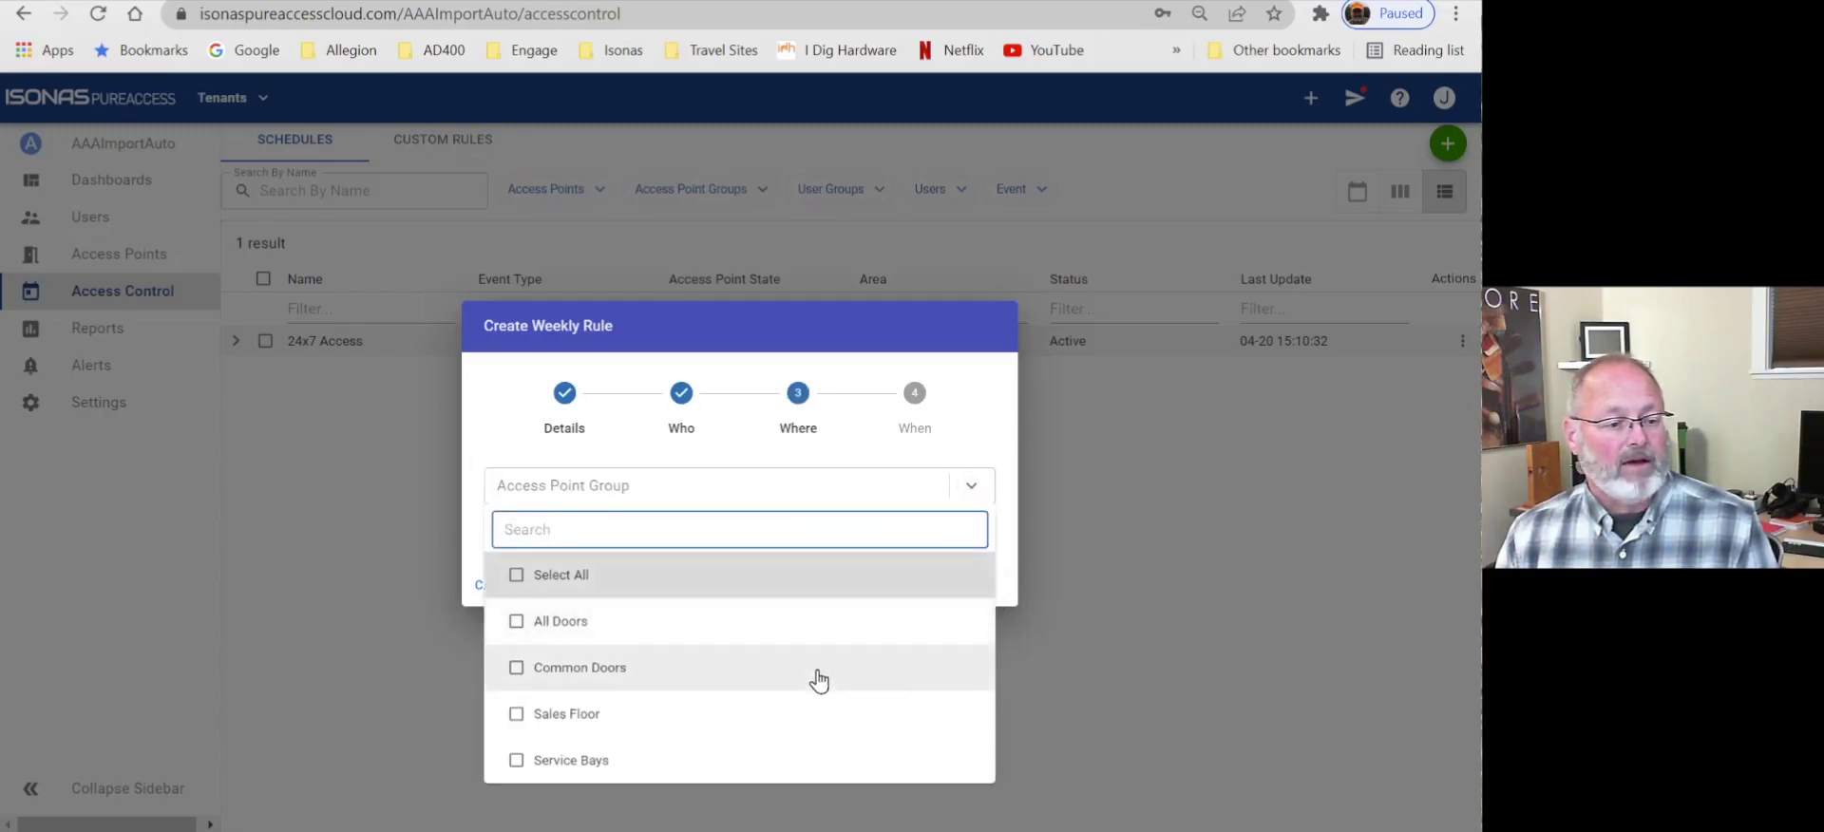
{"action": "left_click", "coordinate": [551, 726]}
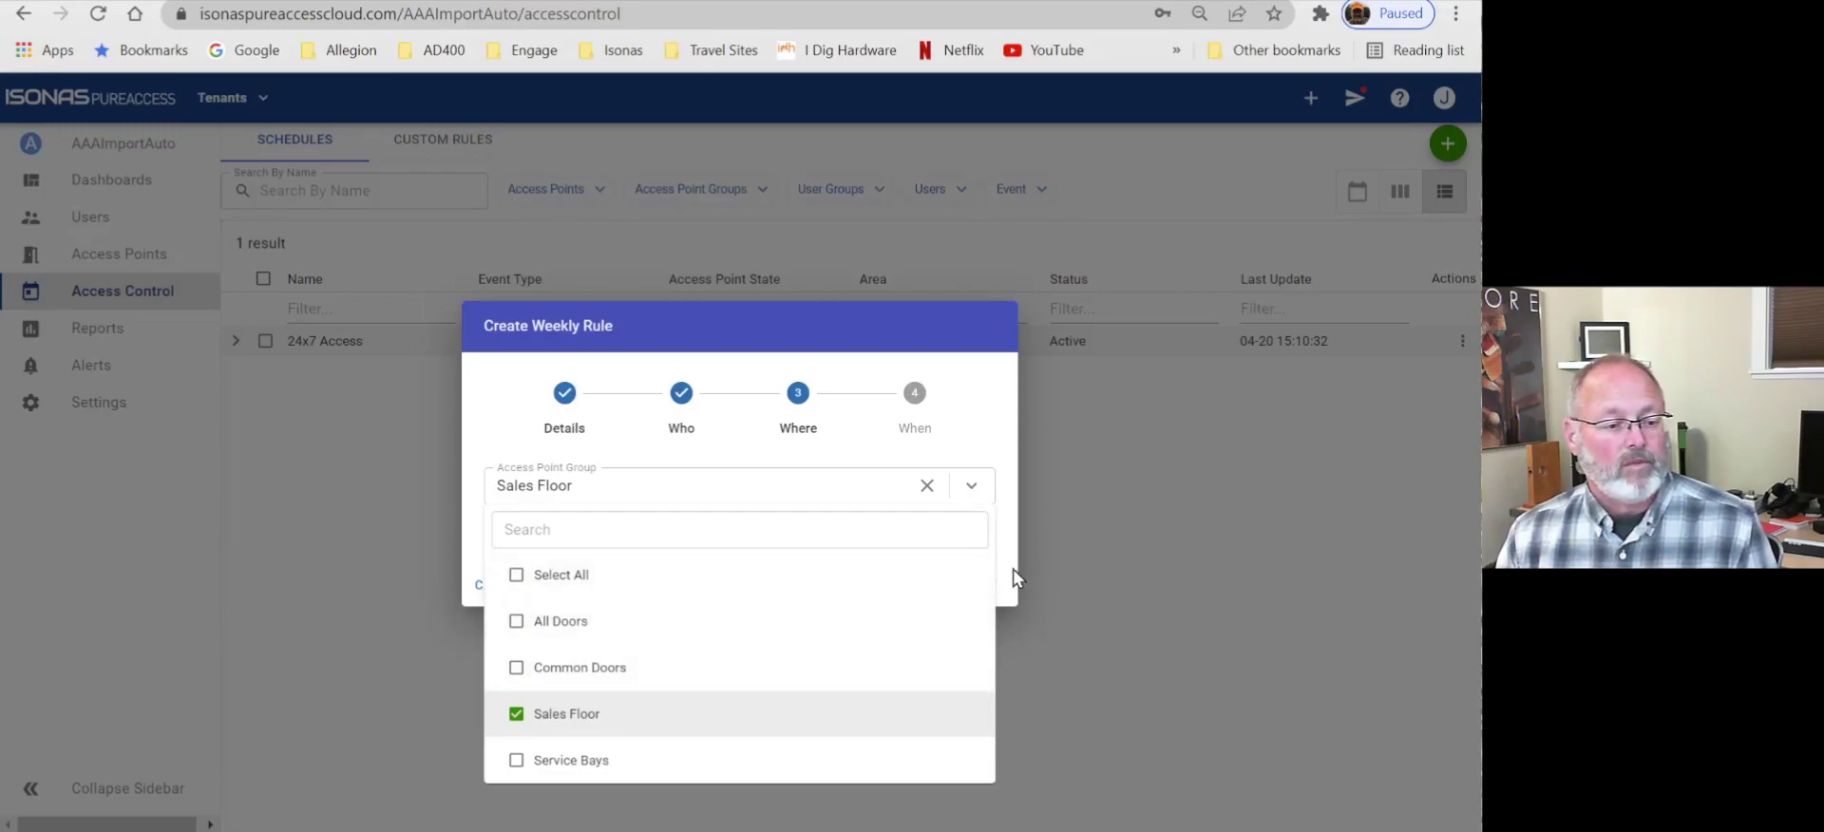
{"action": "left_click", "coordinate": [627, 679]}
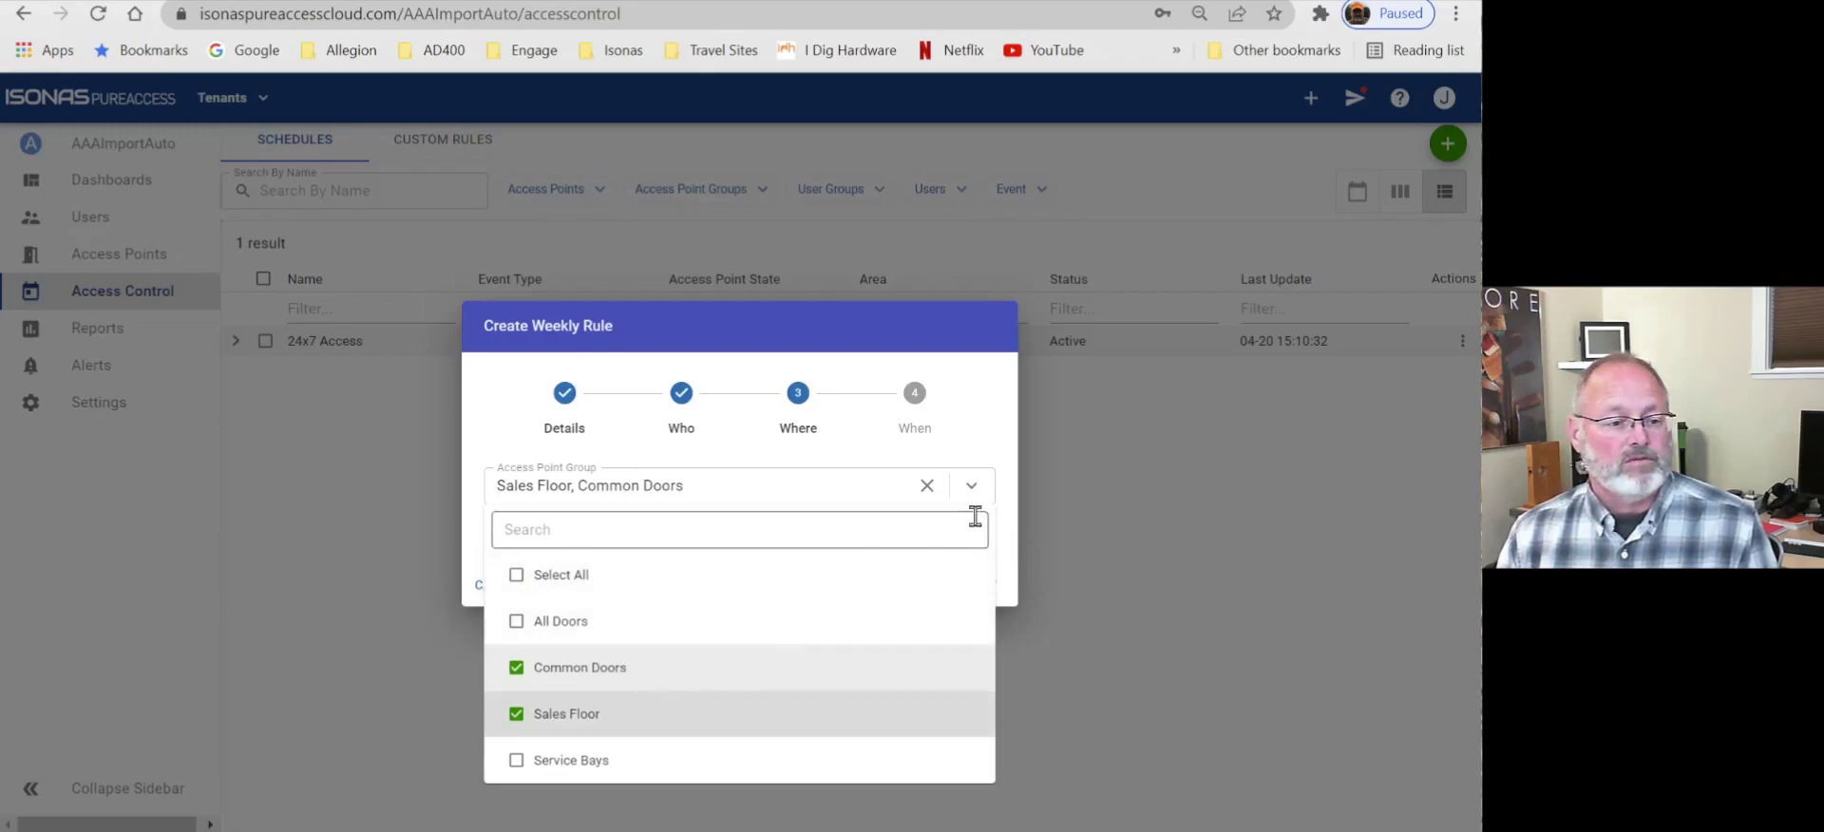
{"action": "left_click", "coordinate": [1004, 440]}
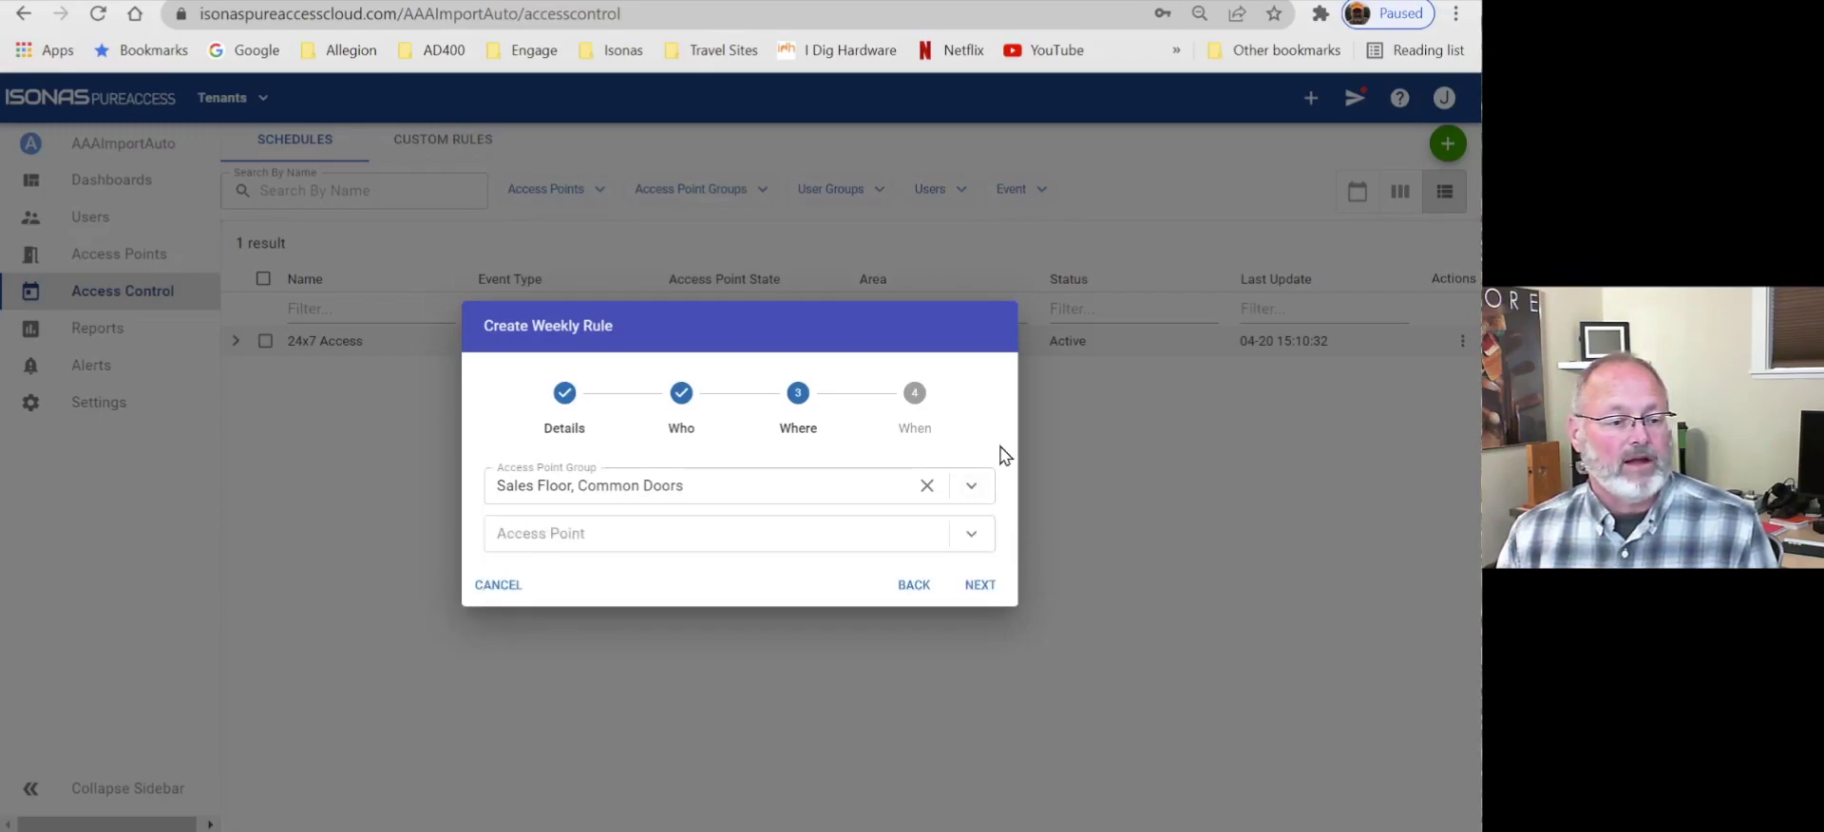
{"action": "left_click", "coordinate": [981, 585]}
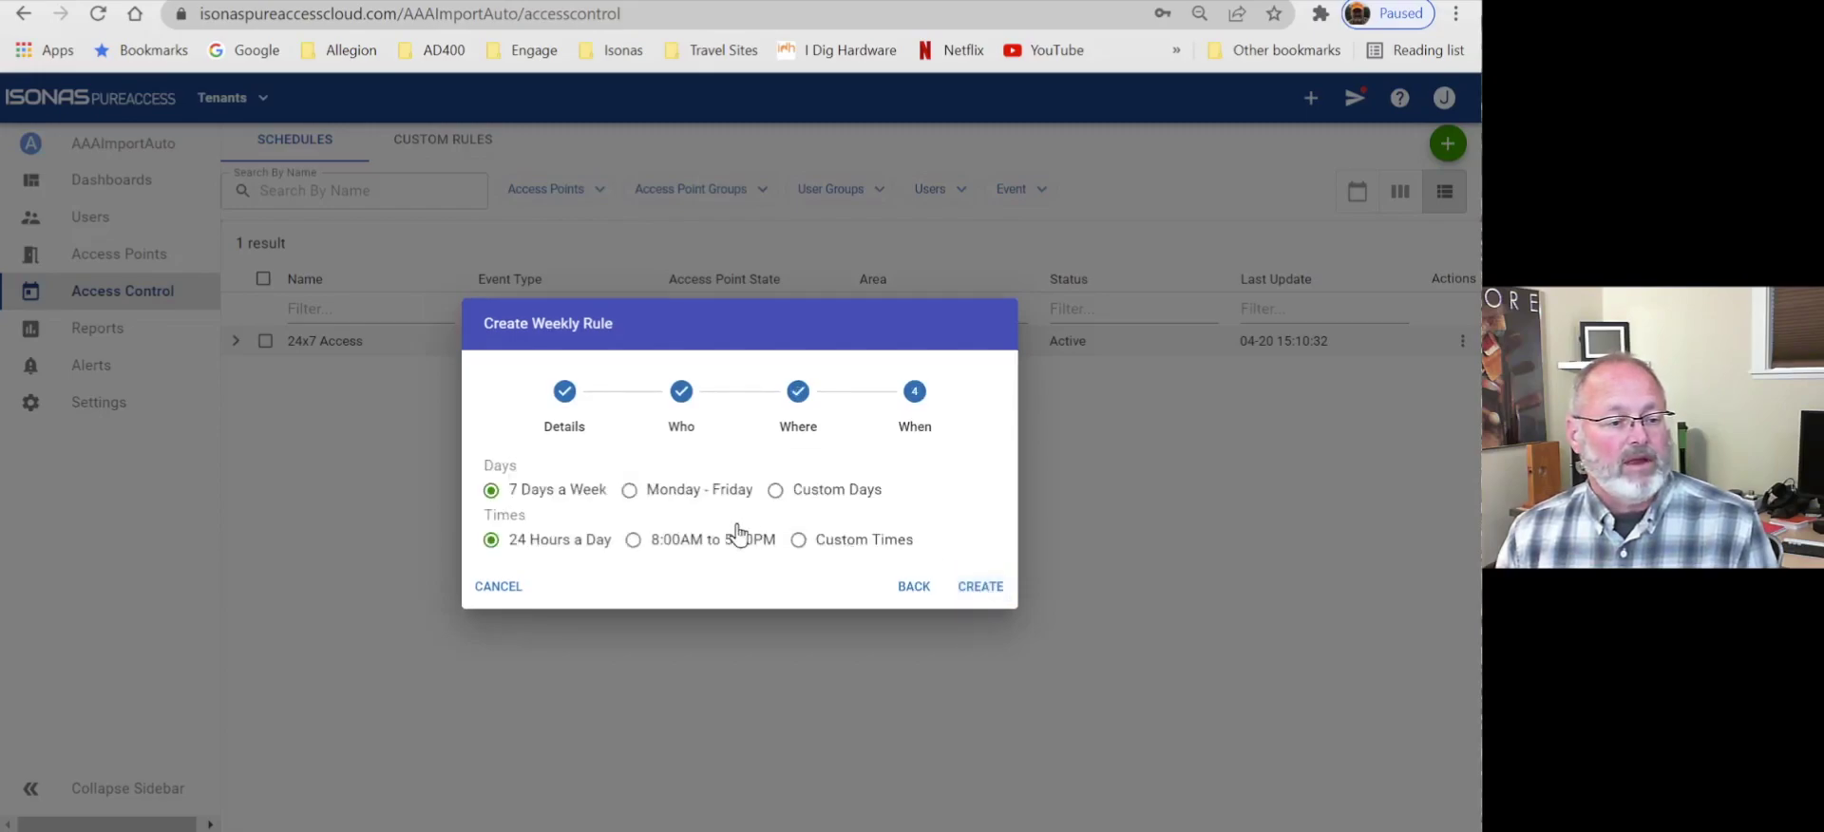
- Schedule the rule for Monday - Friday with custom times from 09:00 to 20:00 and create it
{"action": "left_click", "coordinate": [628, 492]}
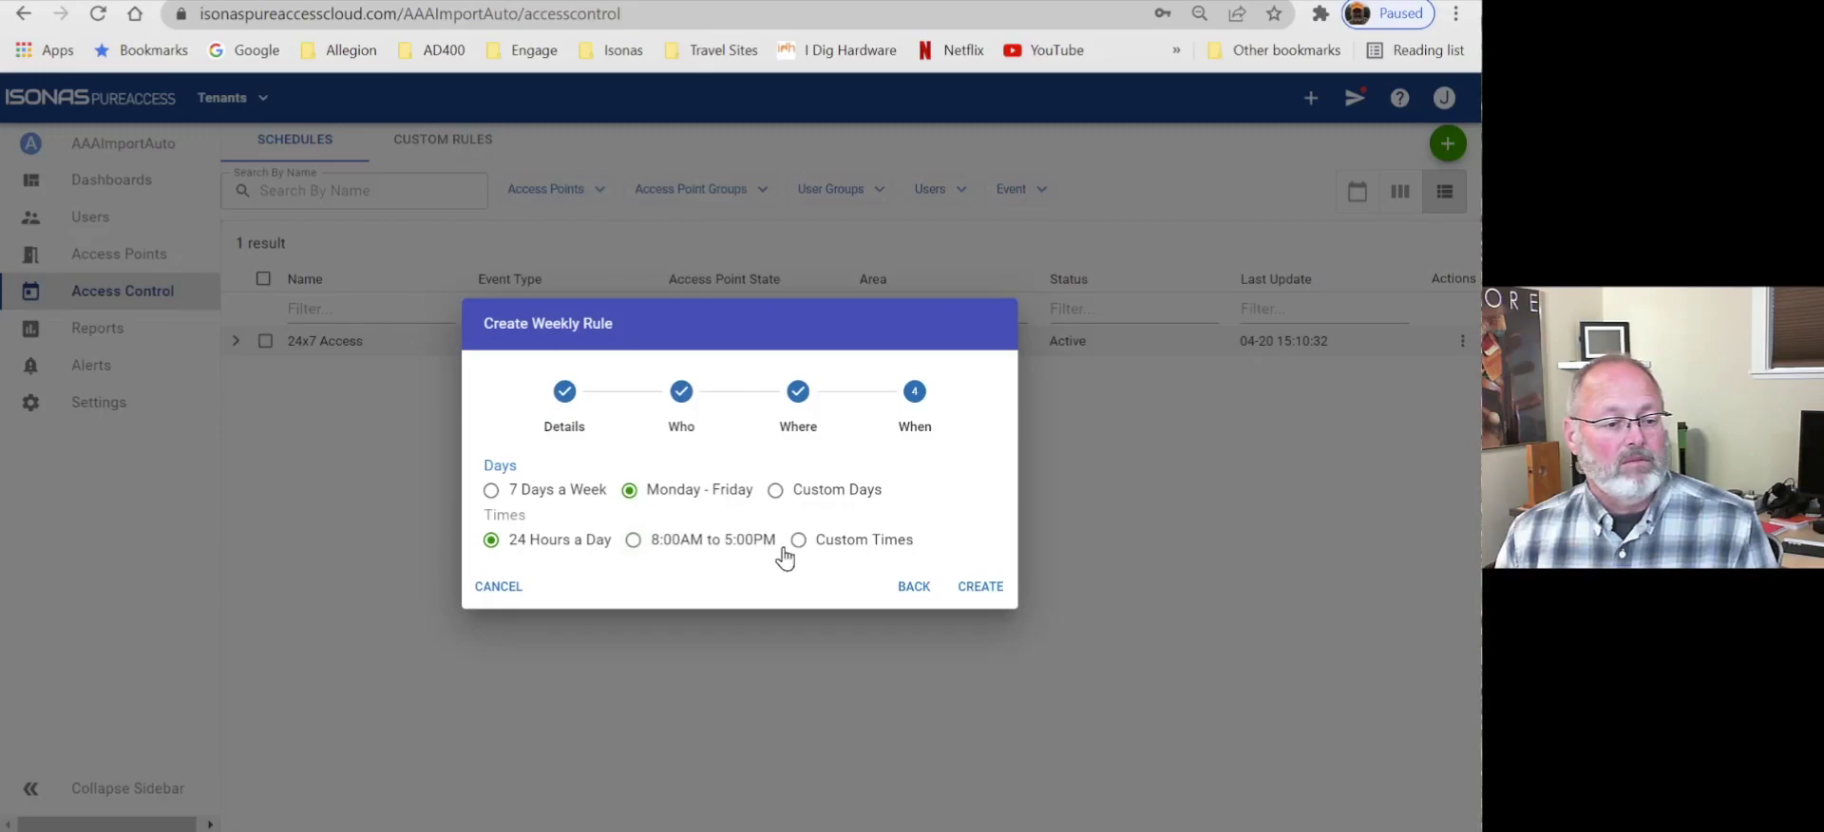
{"action": "left_click", "coordinate": [637, 544]}
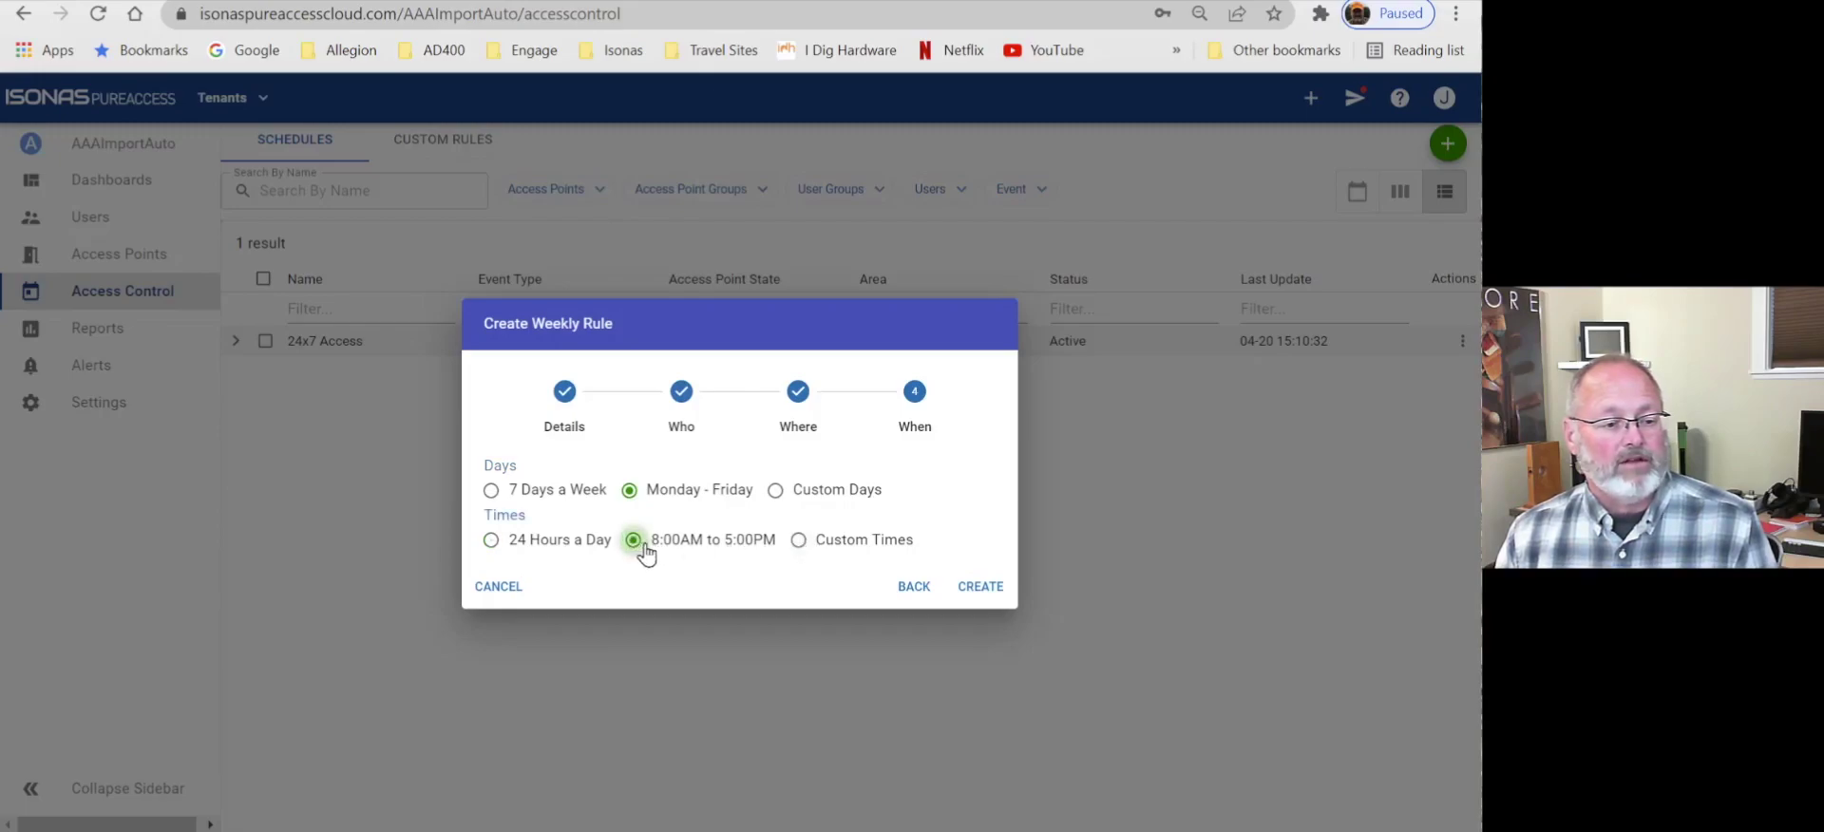
{"action": "left_click", "coordinate": [799, 542]}
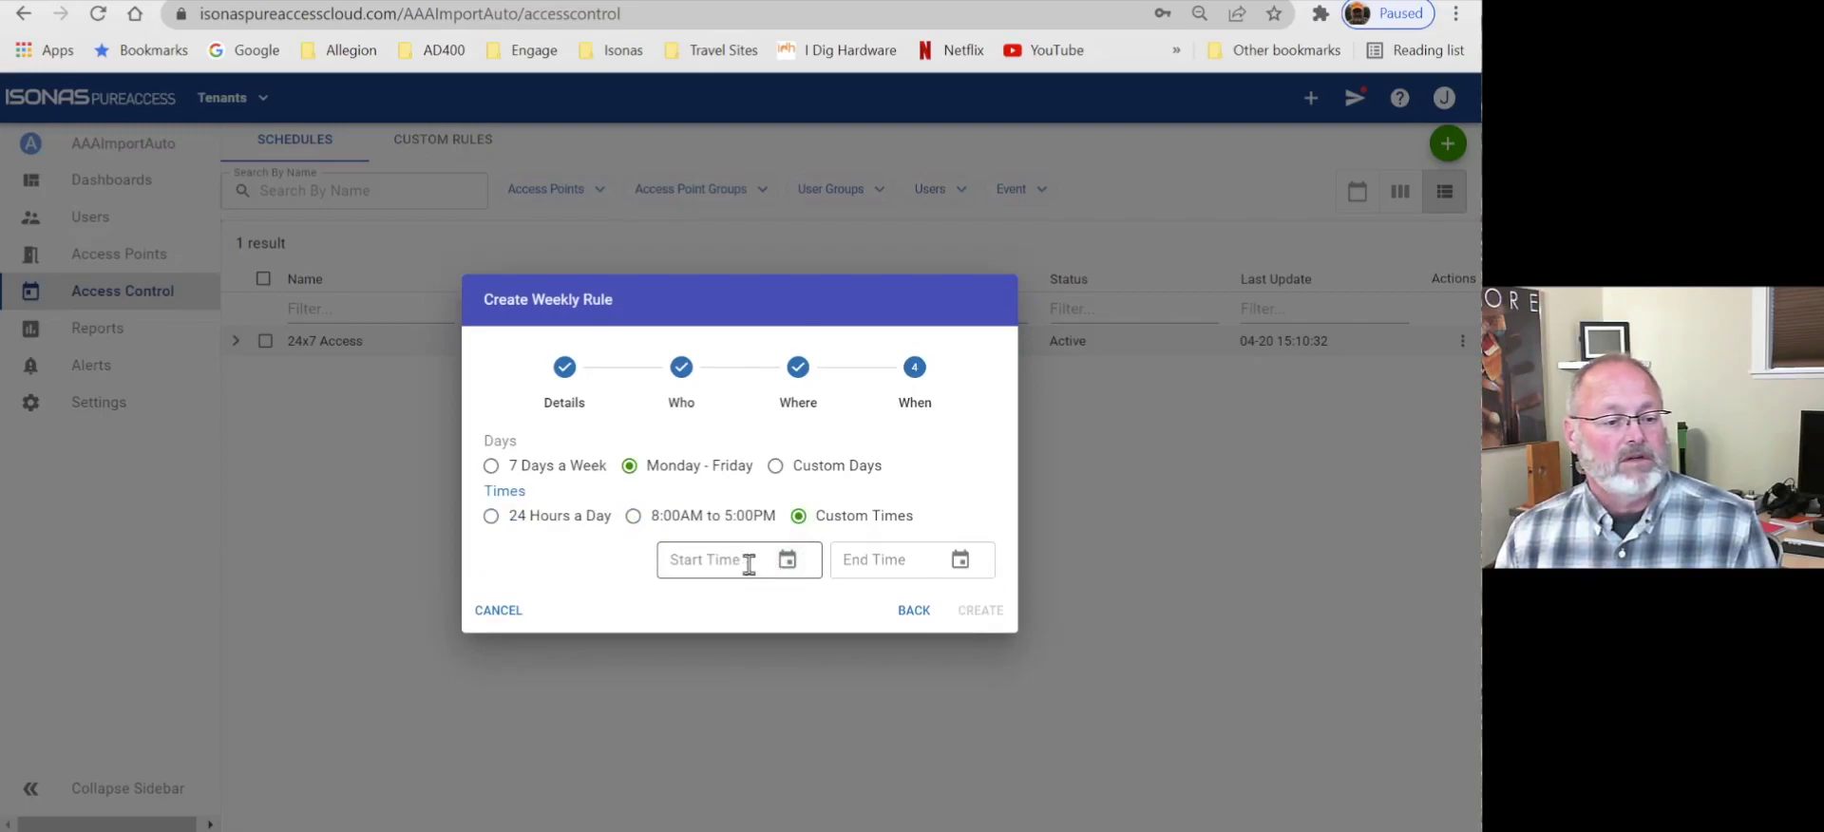
{"action": "left_click", "coordinate": [670, 559]}
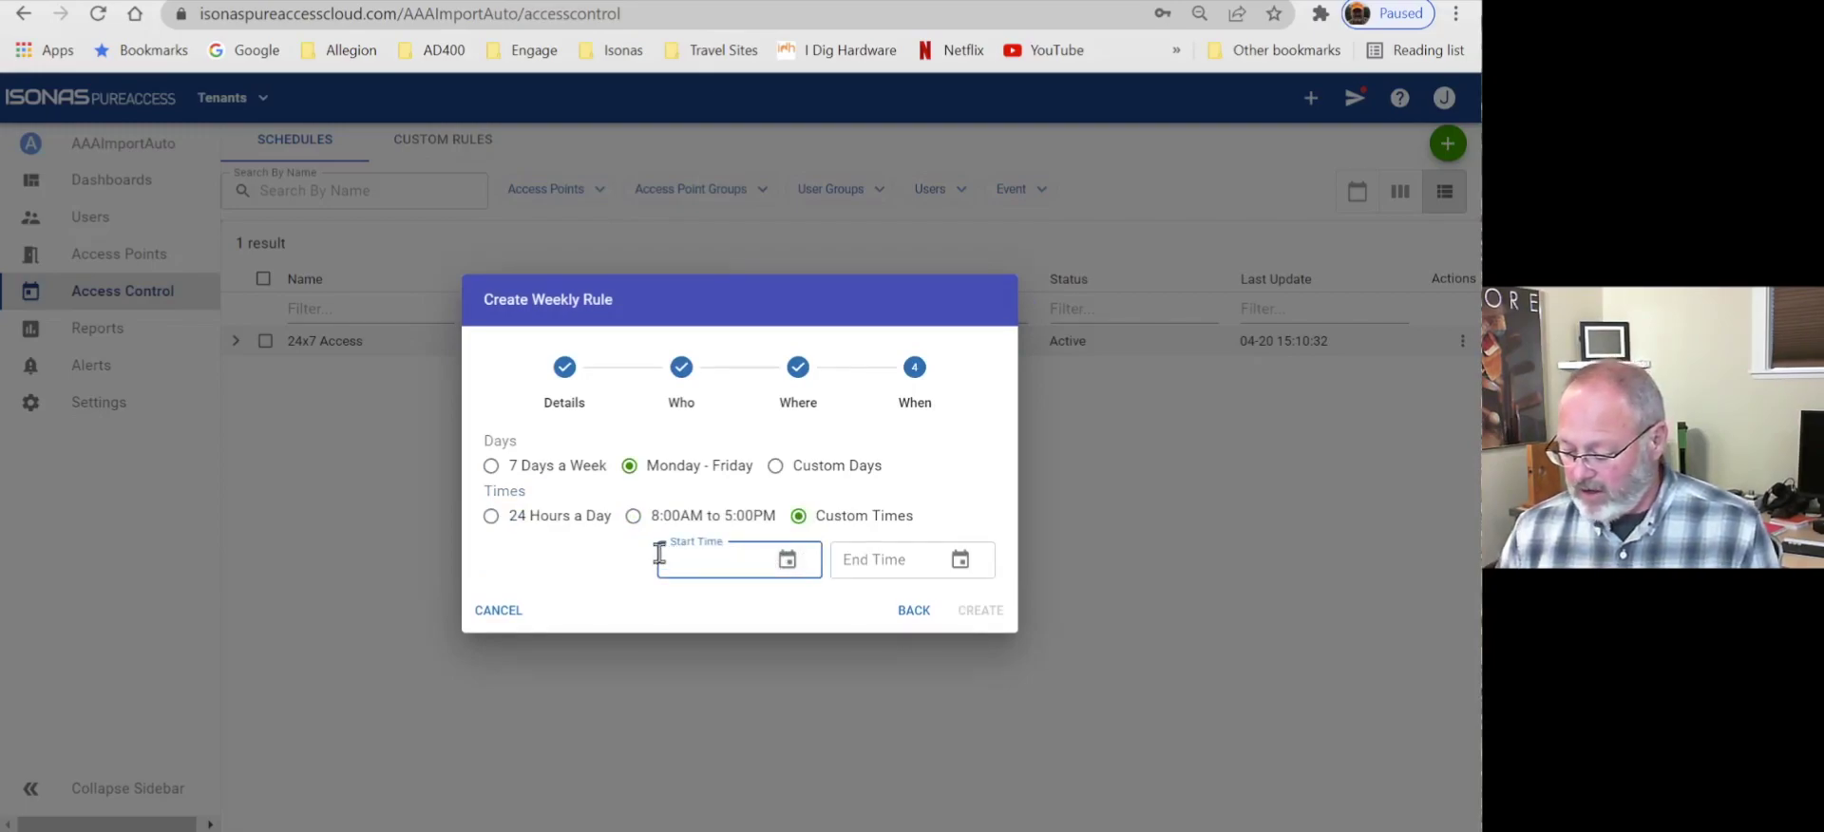
{"action": "type", "text": "0900"}
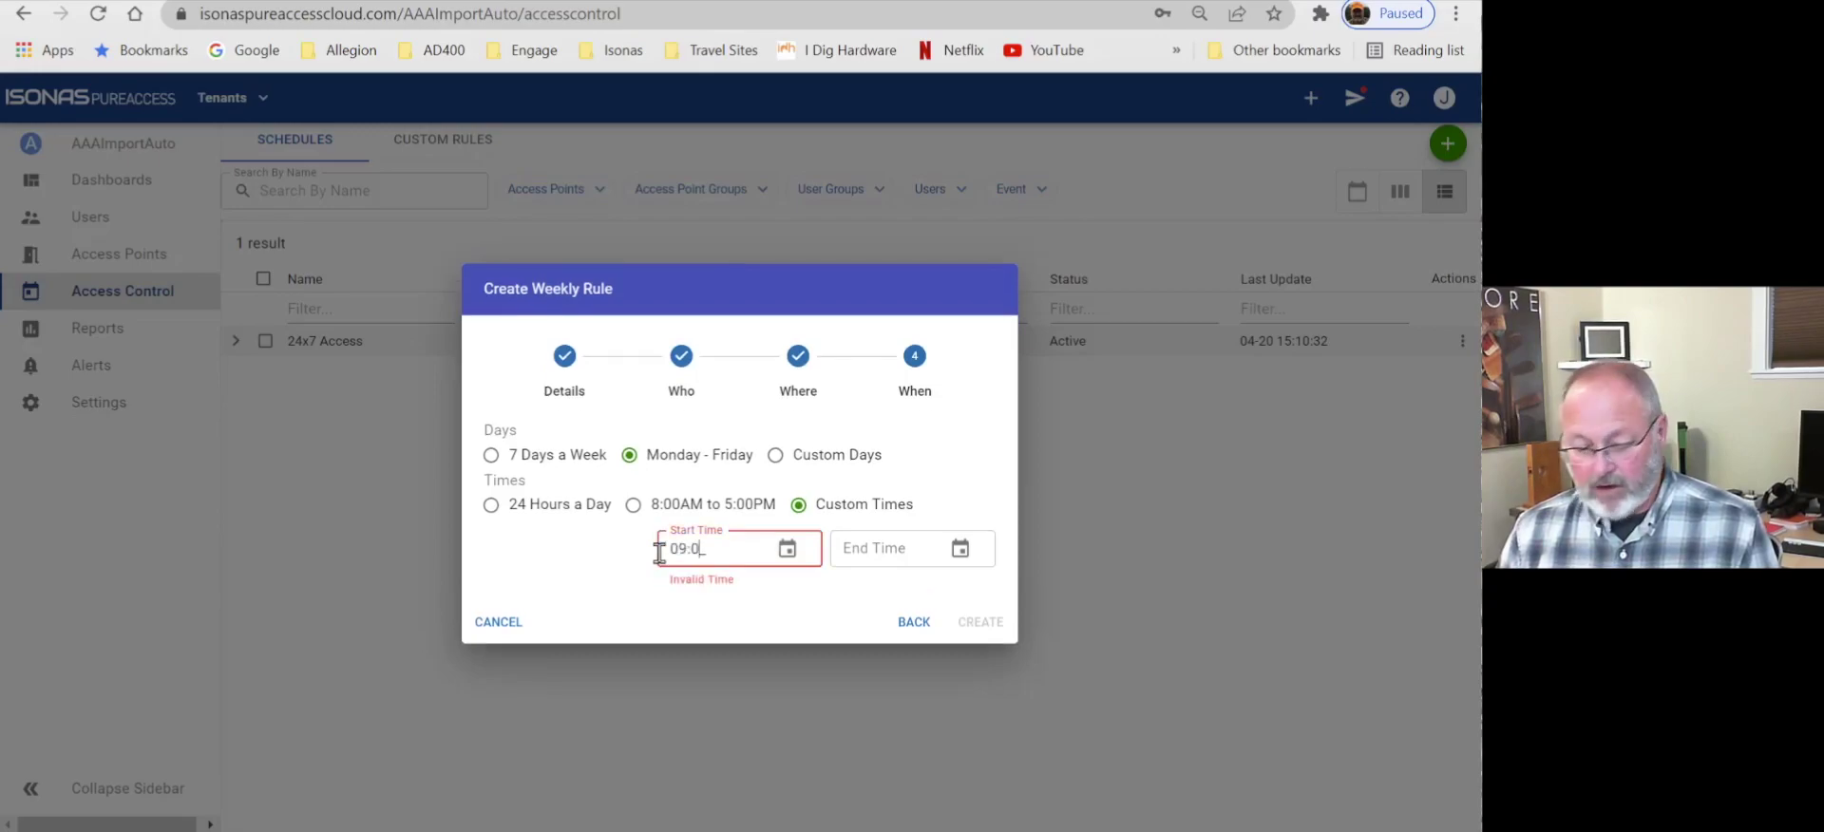
{"action": "key", "text": "Tab"}
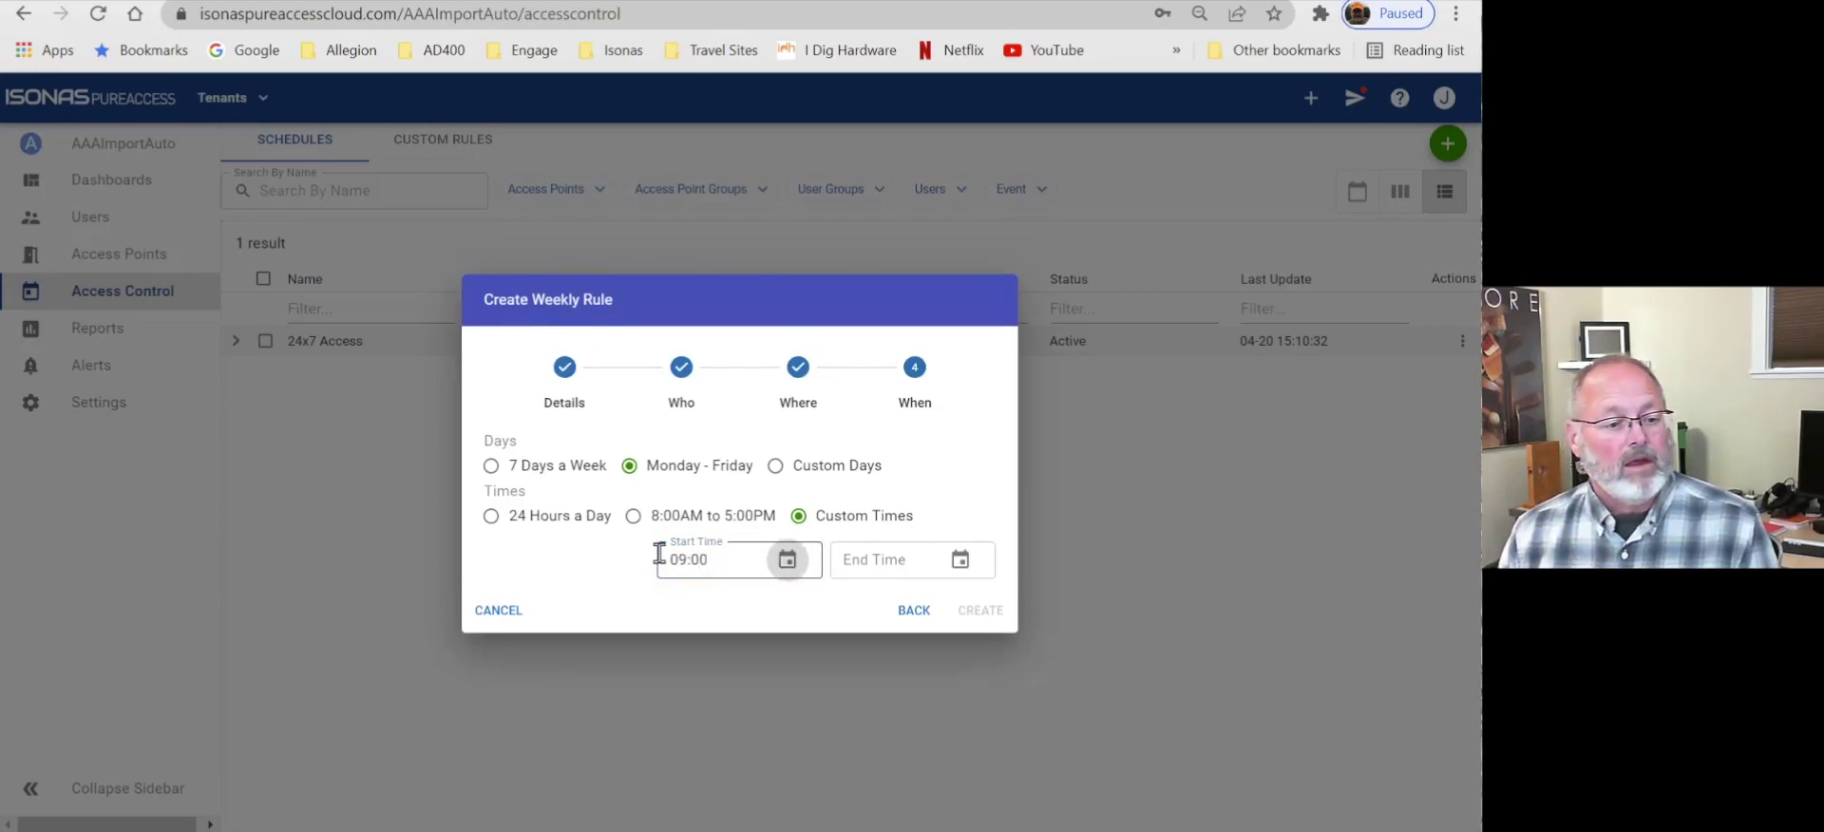
{"action": "key", "text": "Tab"}
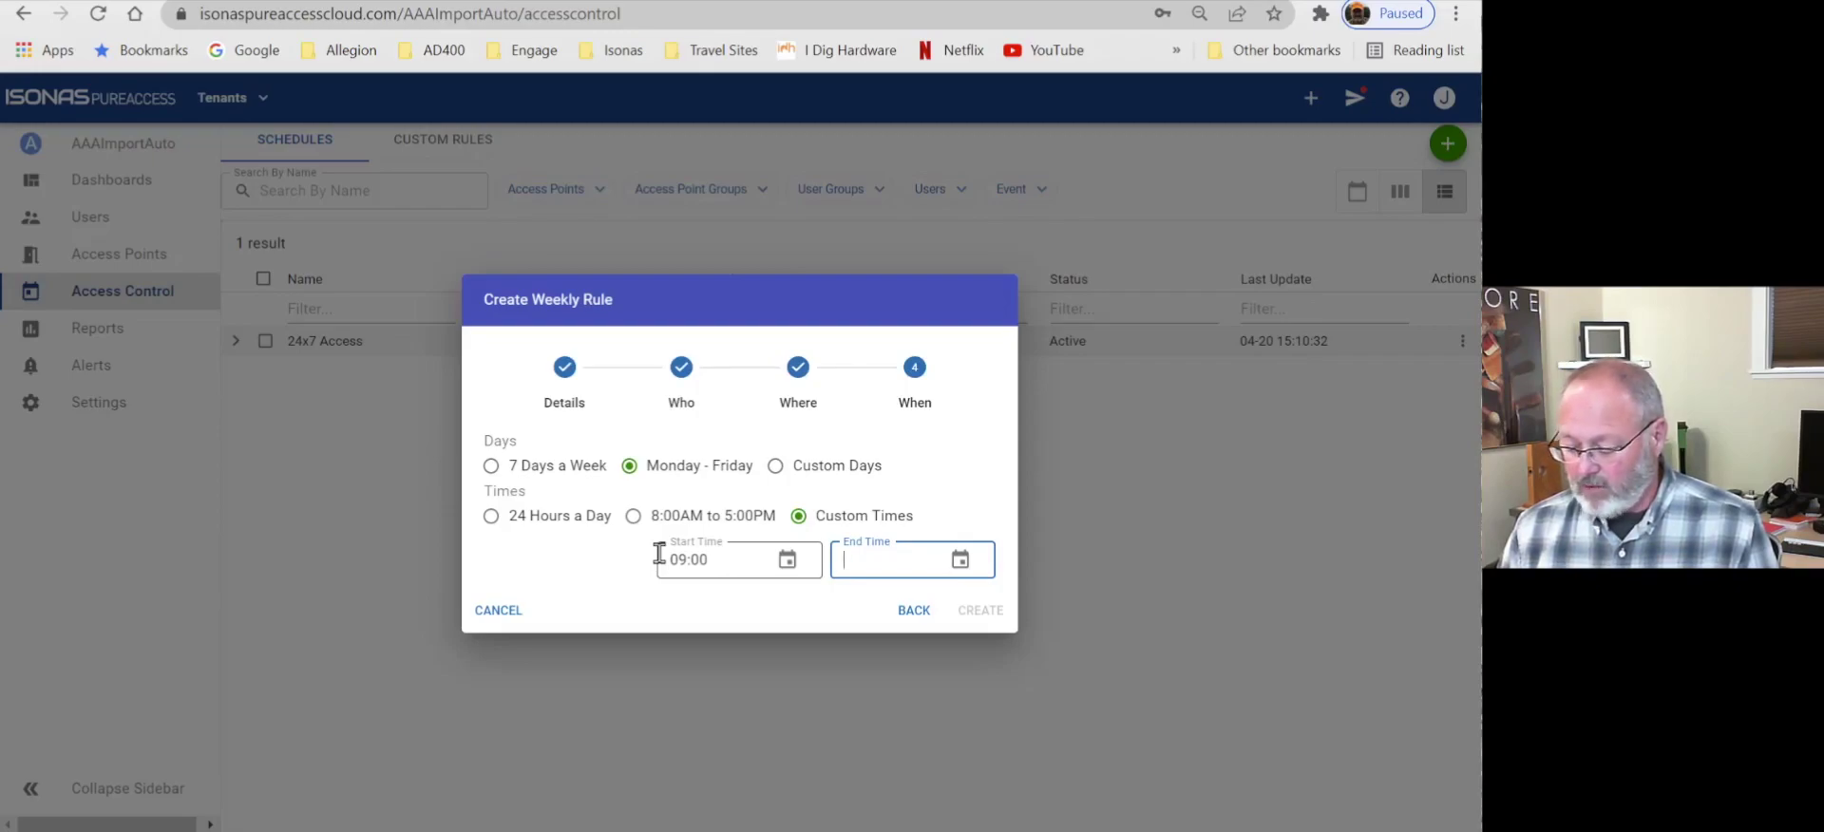
{"action": "type", "text": "20:00"}
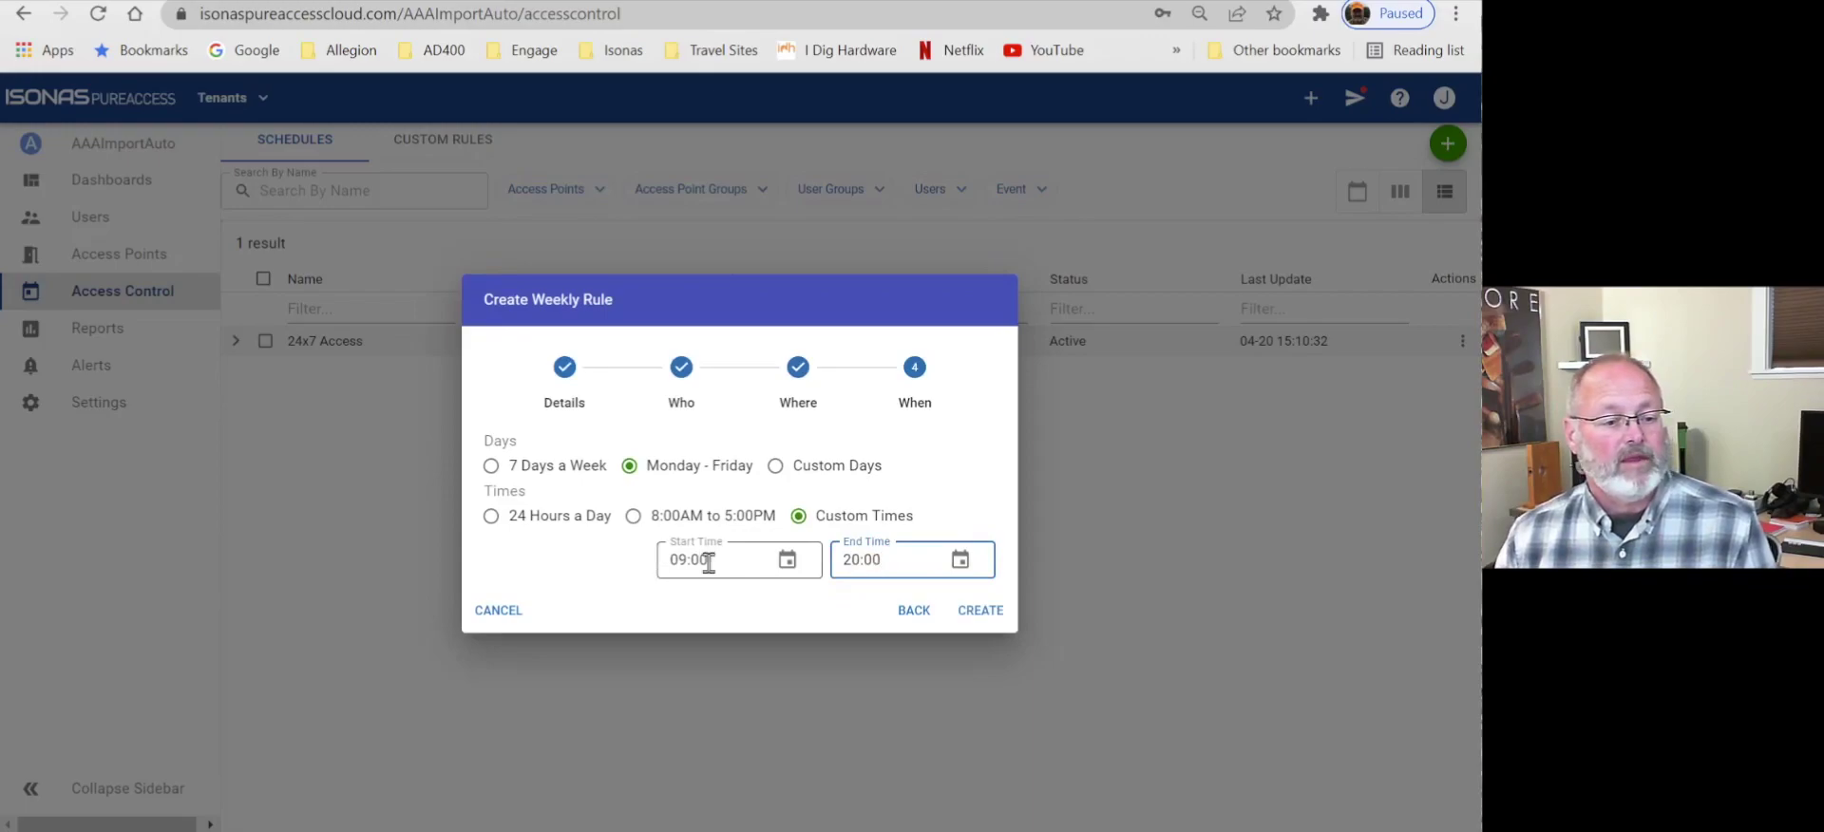
{"action": "left_click", "coordinate": [980, 616]}
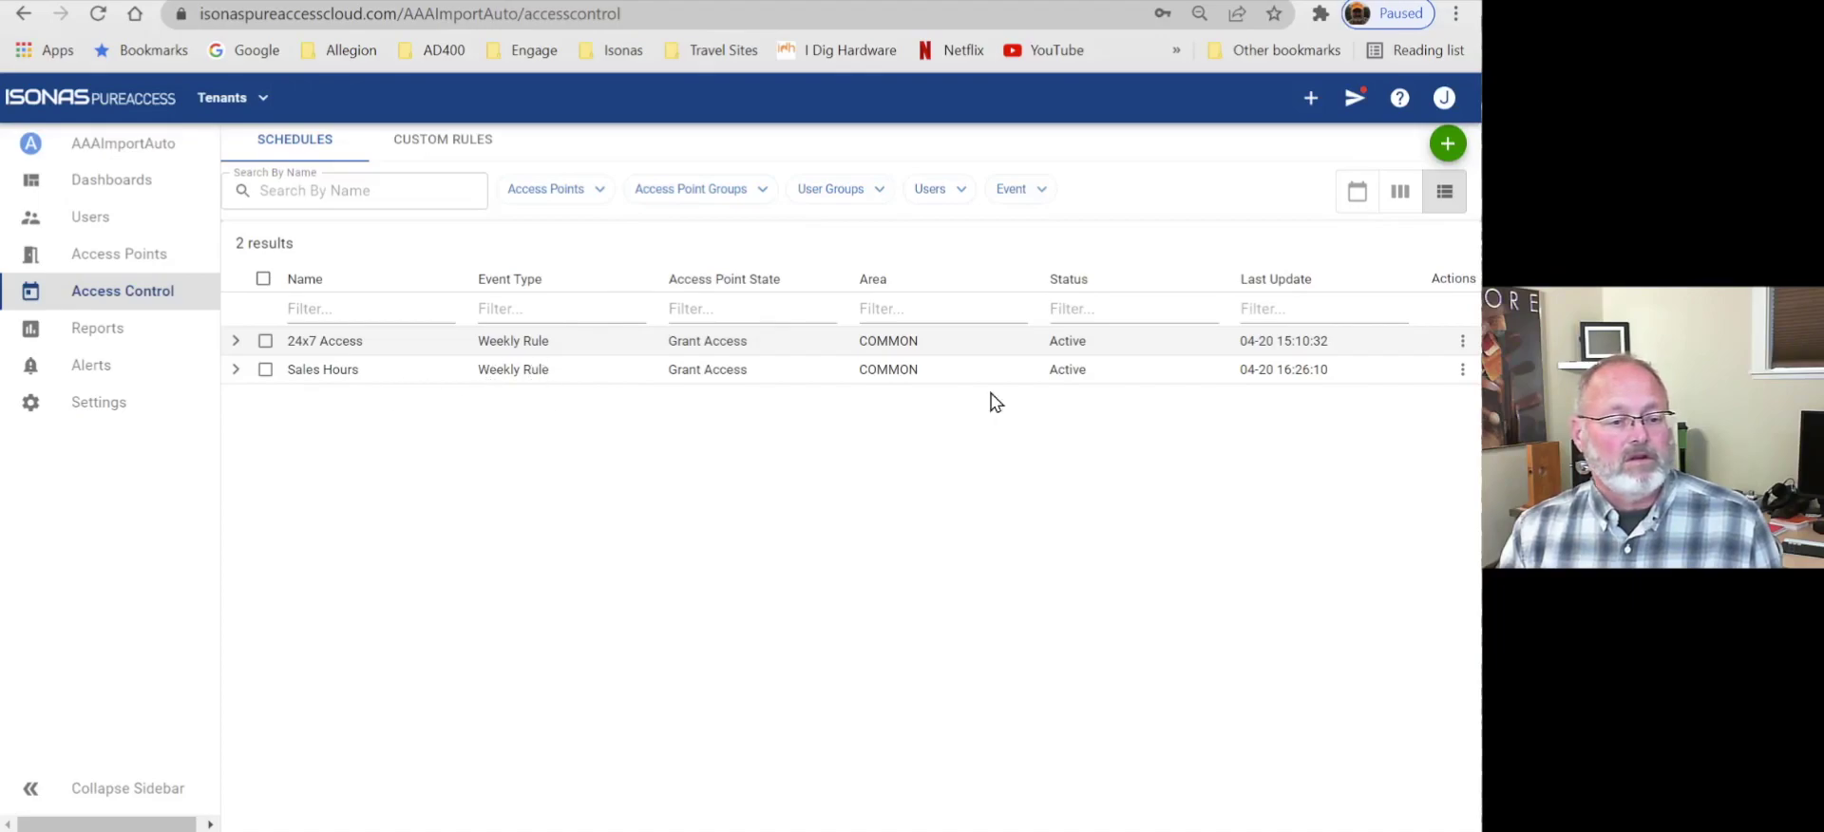
- Reopen the Sales Hours rule for editing, review its user group, access point groups and times, and save it without changes
{"action": "left_click", "coordinate": [1462, 340]}
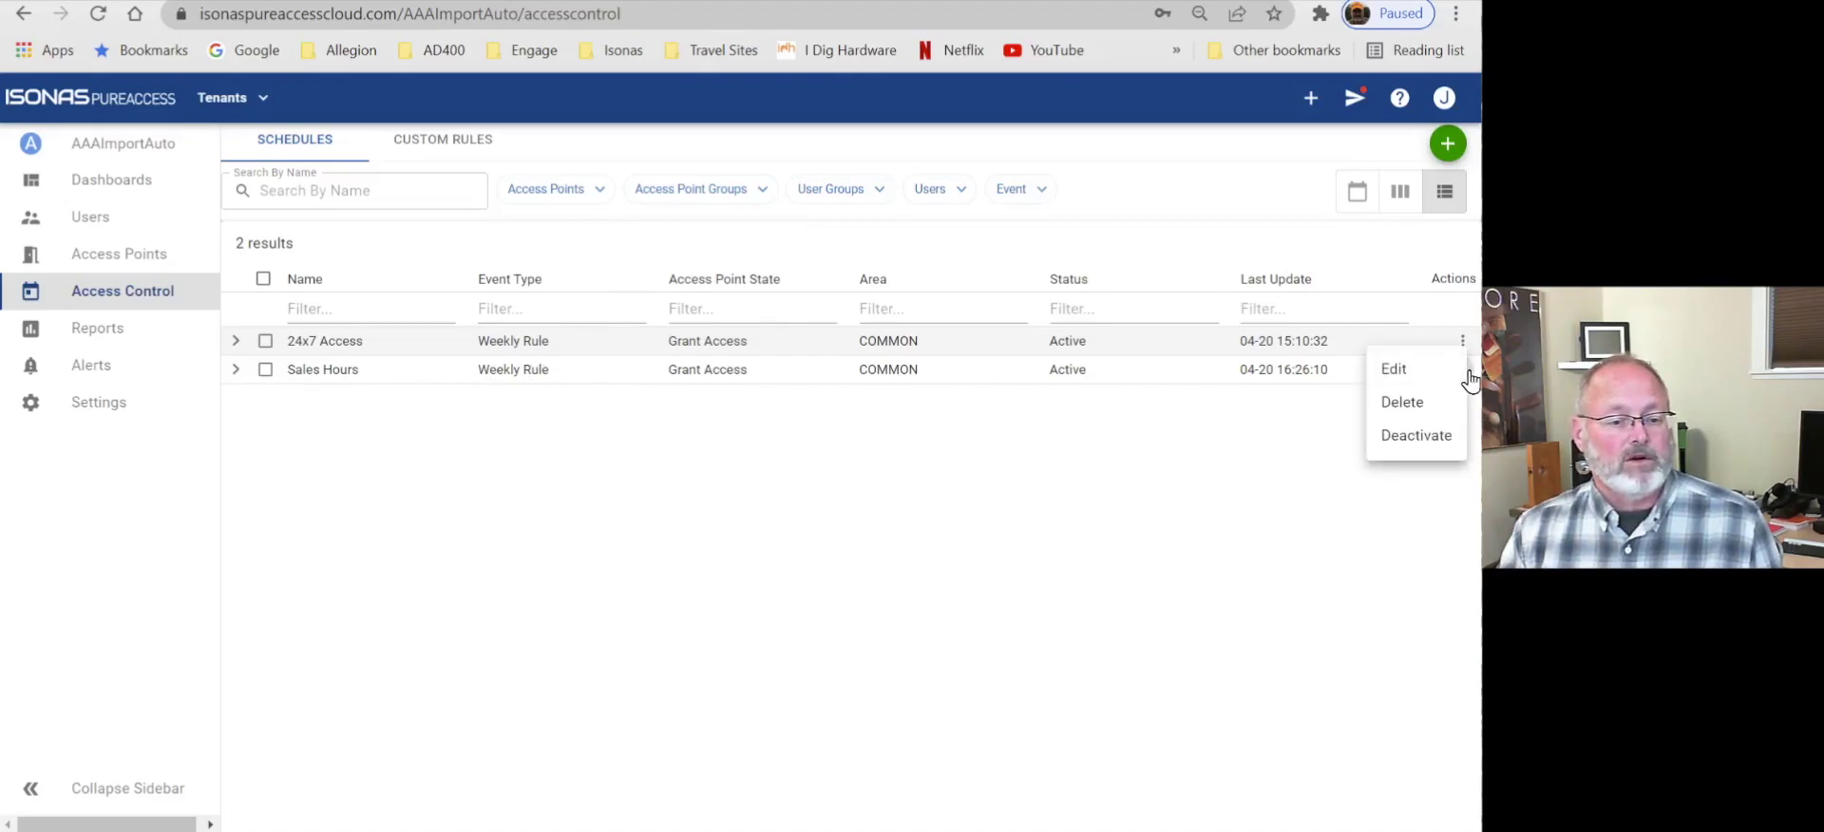
{"action": "left_click", "coordinate": [1440, 377]}
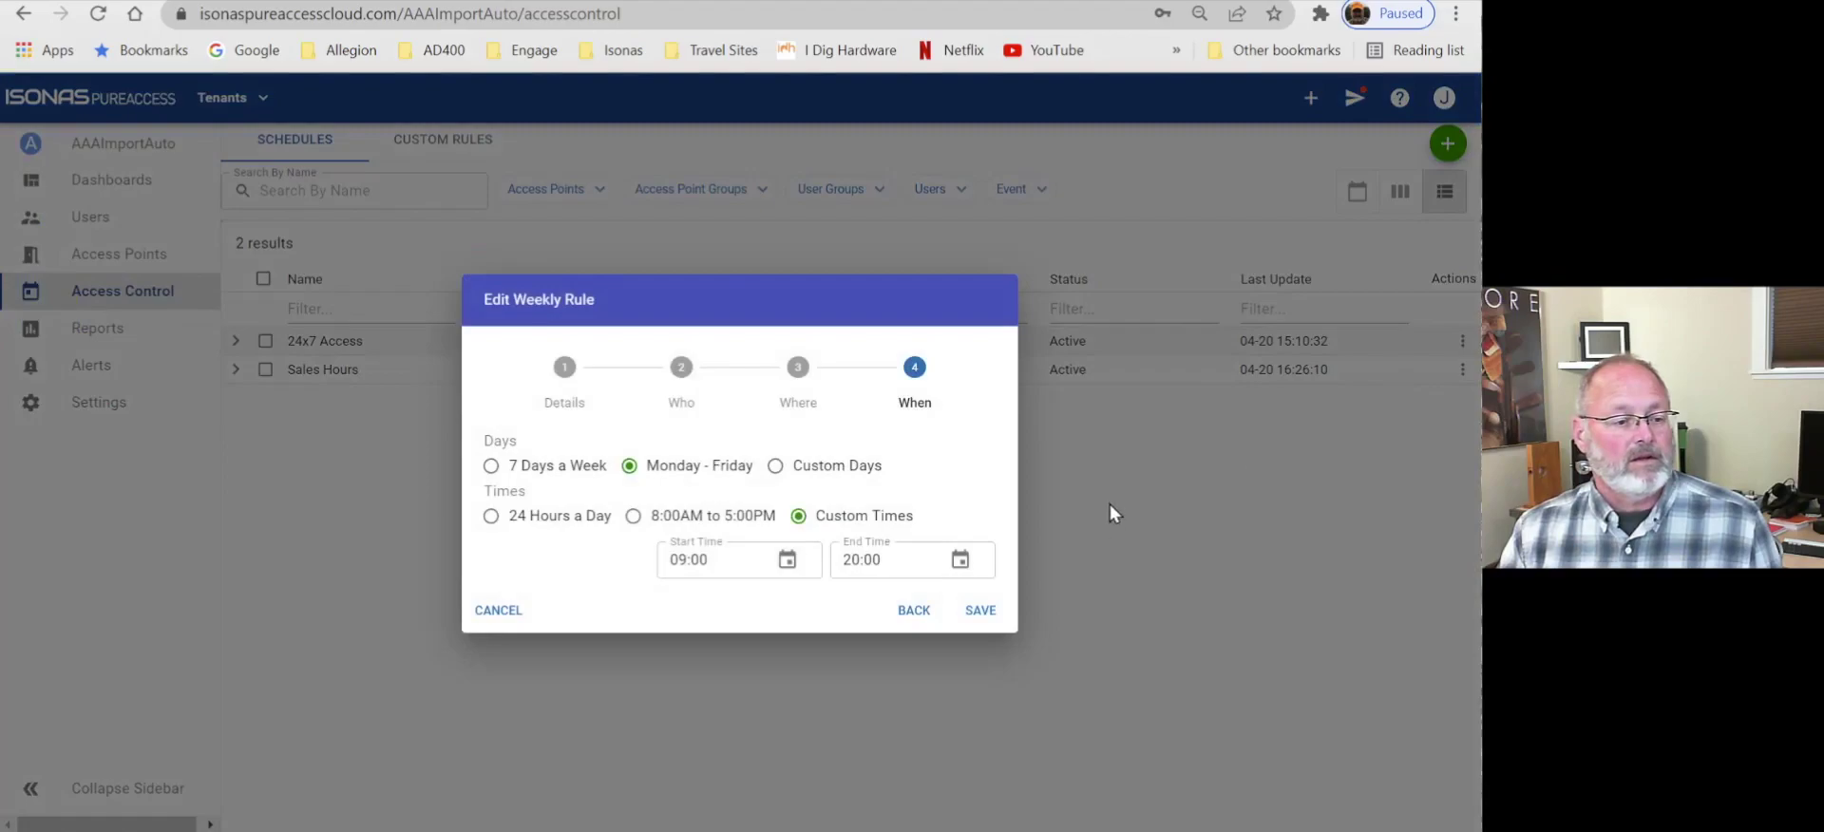
{"action": "left_click", "coordinate": [681, 369]}
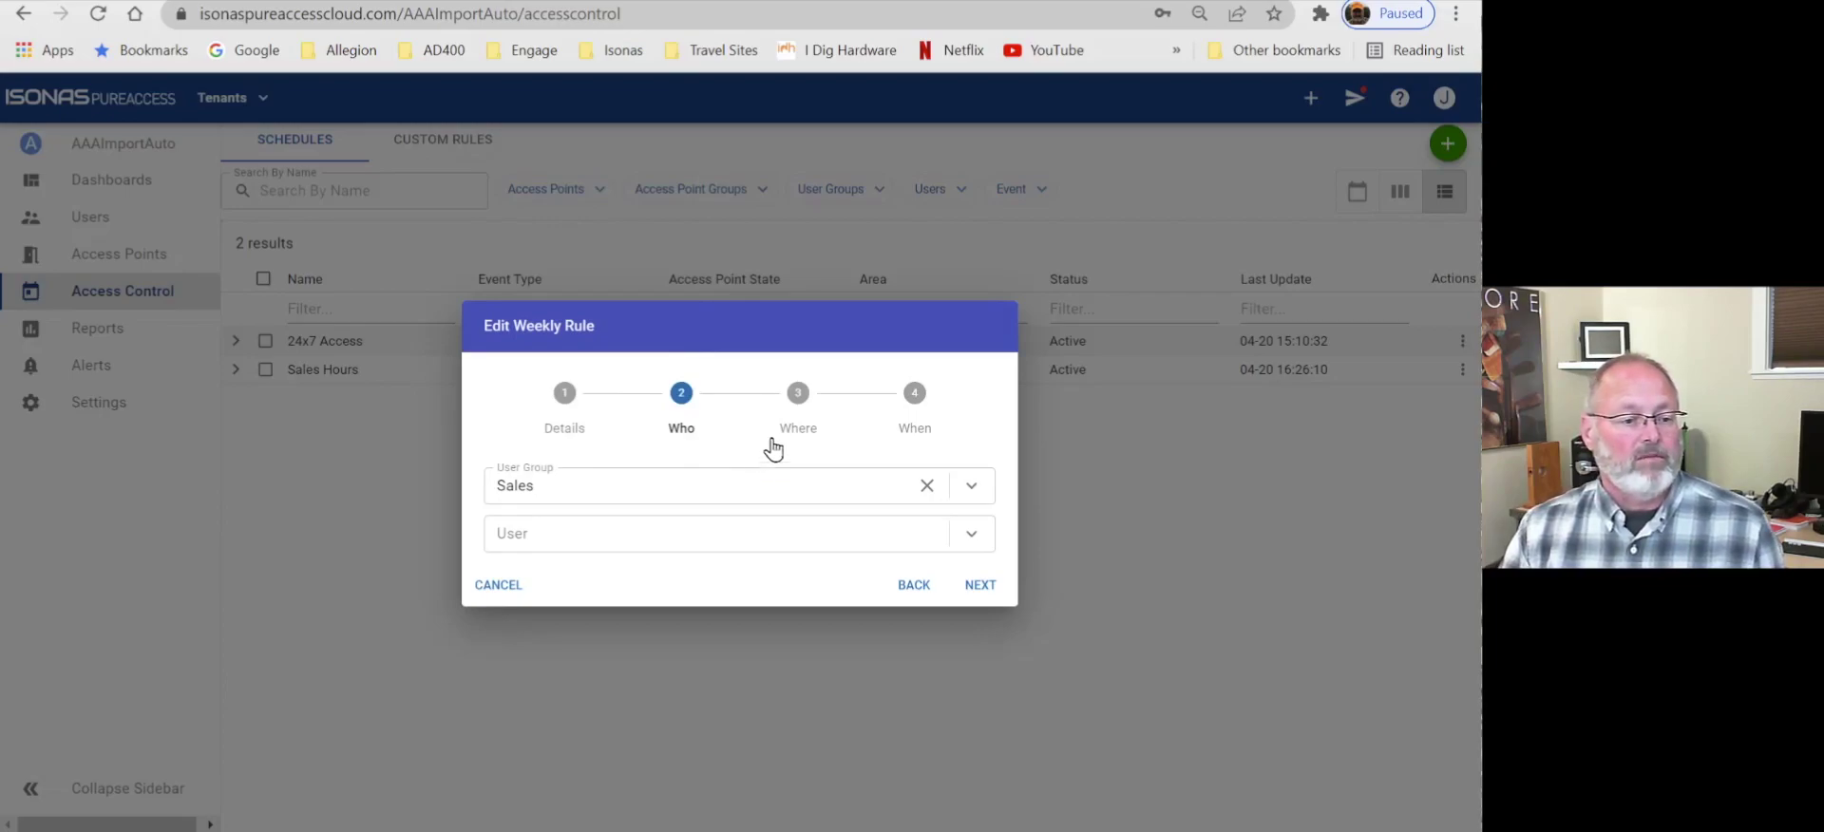
{"action": "left_click", "coordinate": [793, 407]}
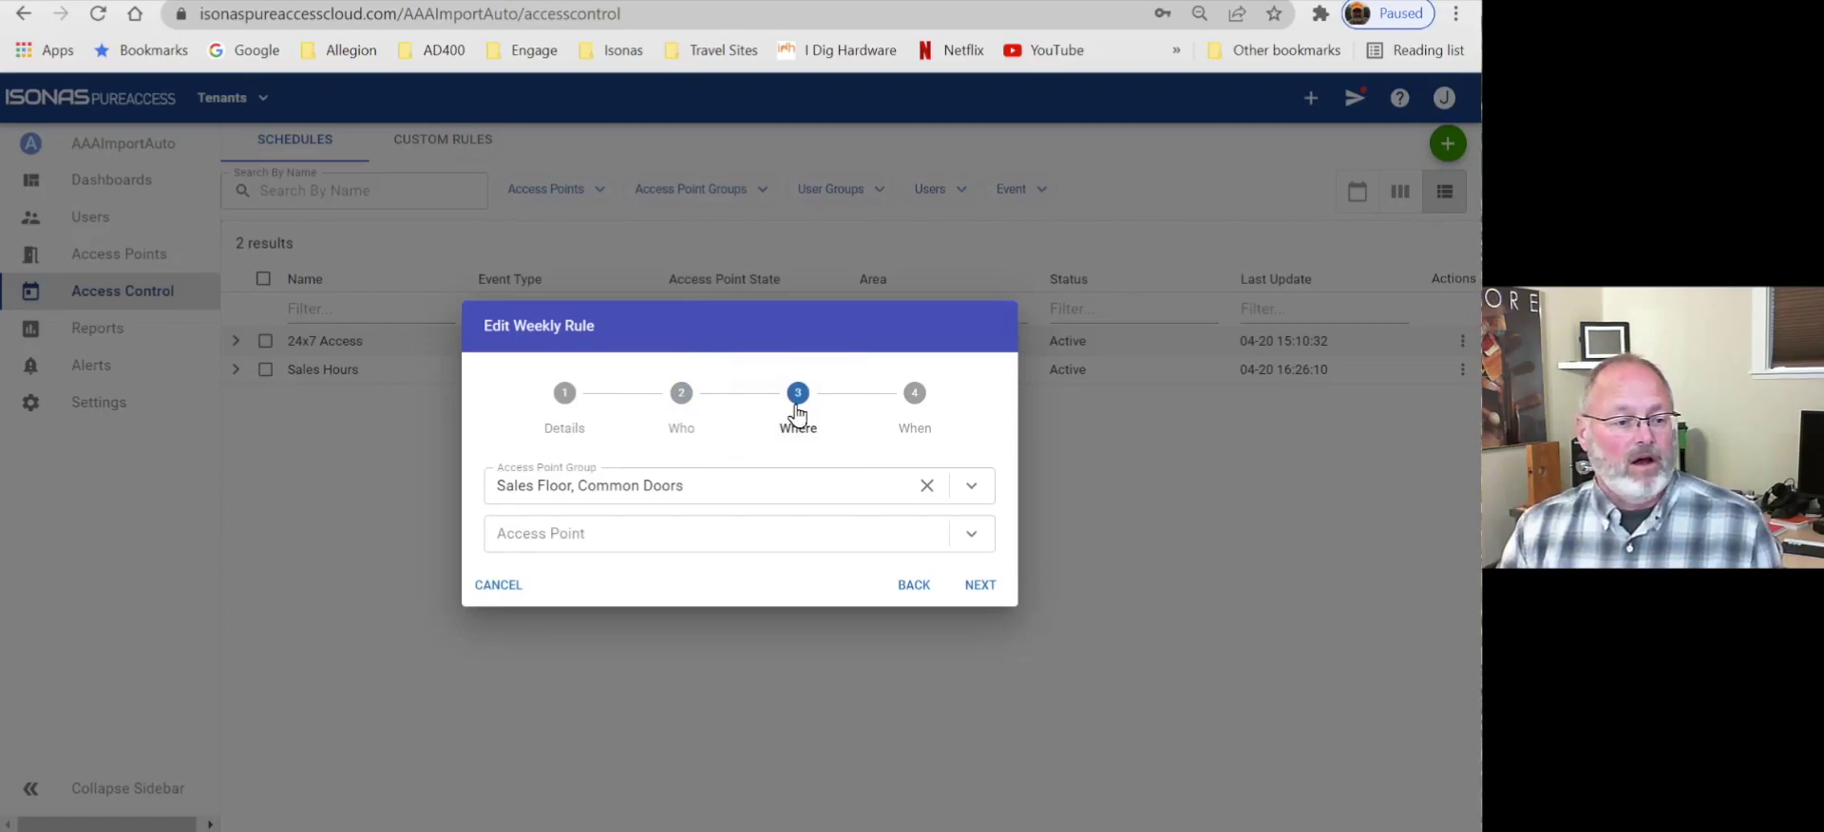
{"action": "left_click", "coordinate": [914, 404]}
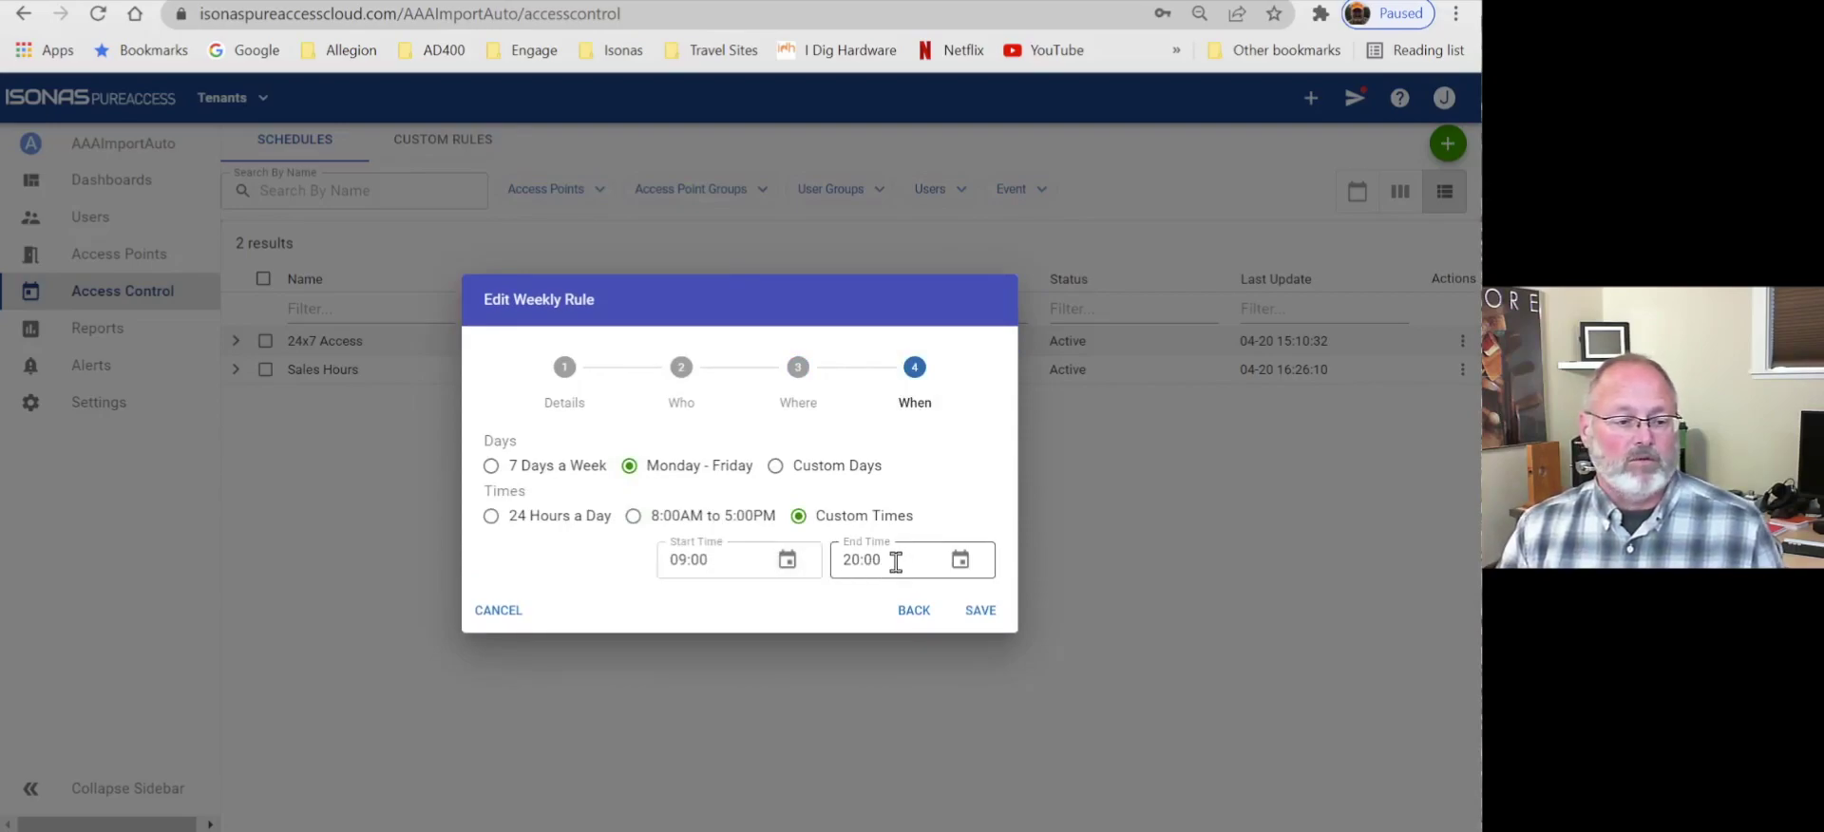
{"action": "left_click", "coordinate": [980, 611]}
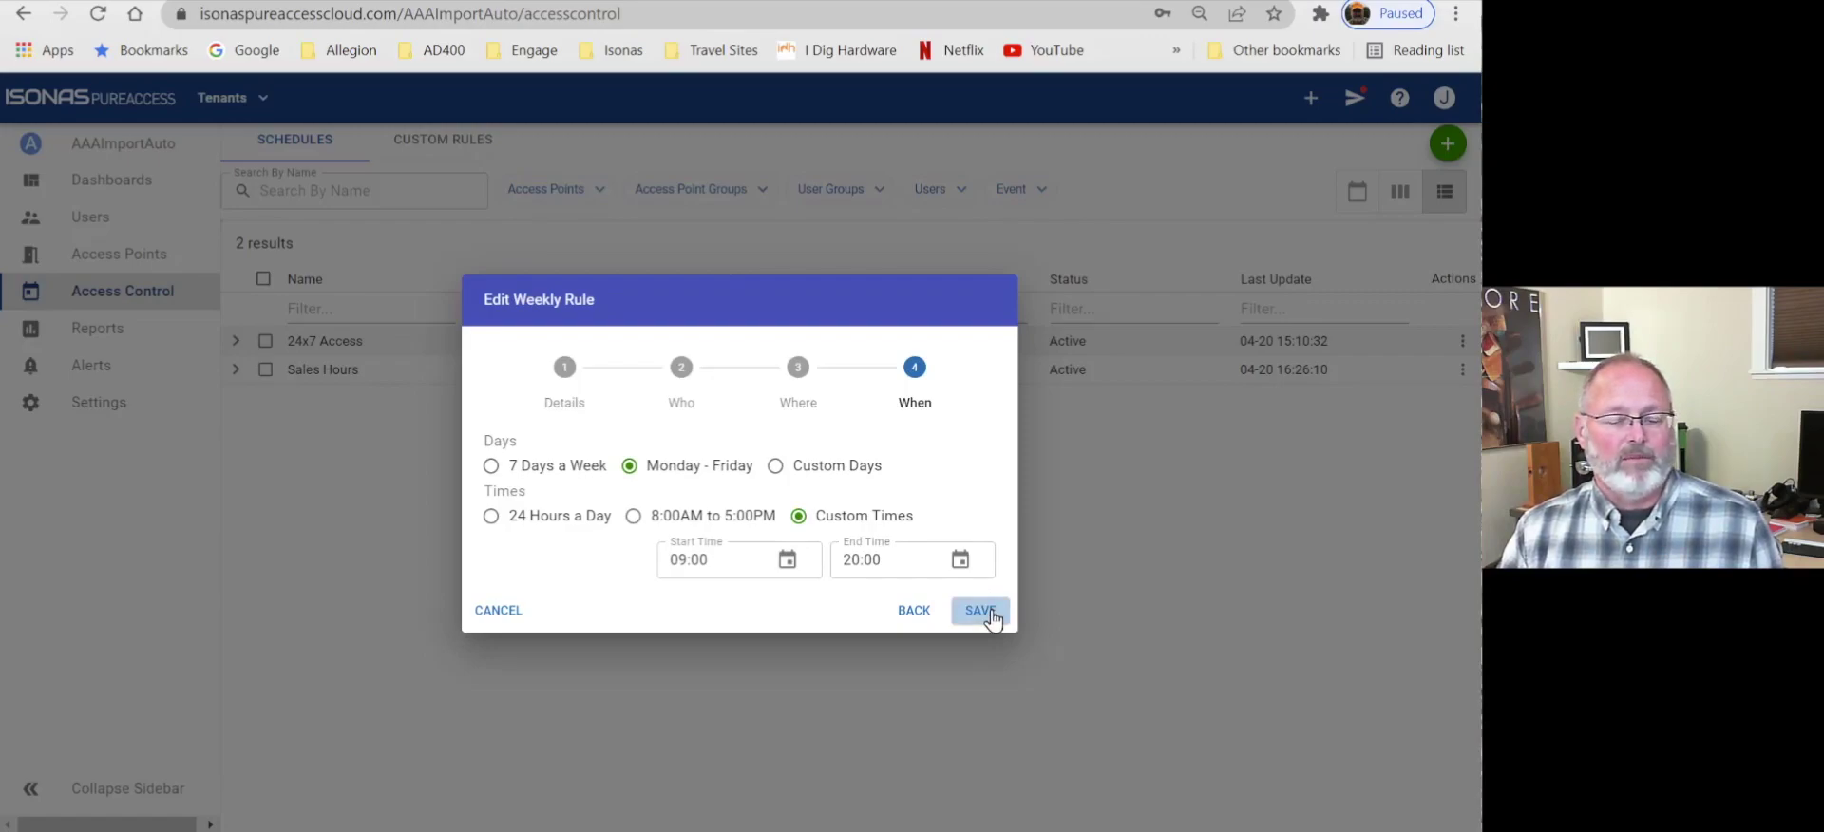
{"action": "left_click", "coordinate": [992, 618]}
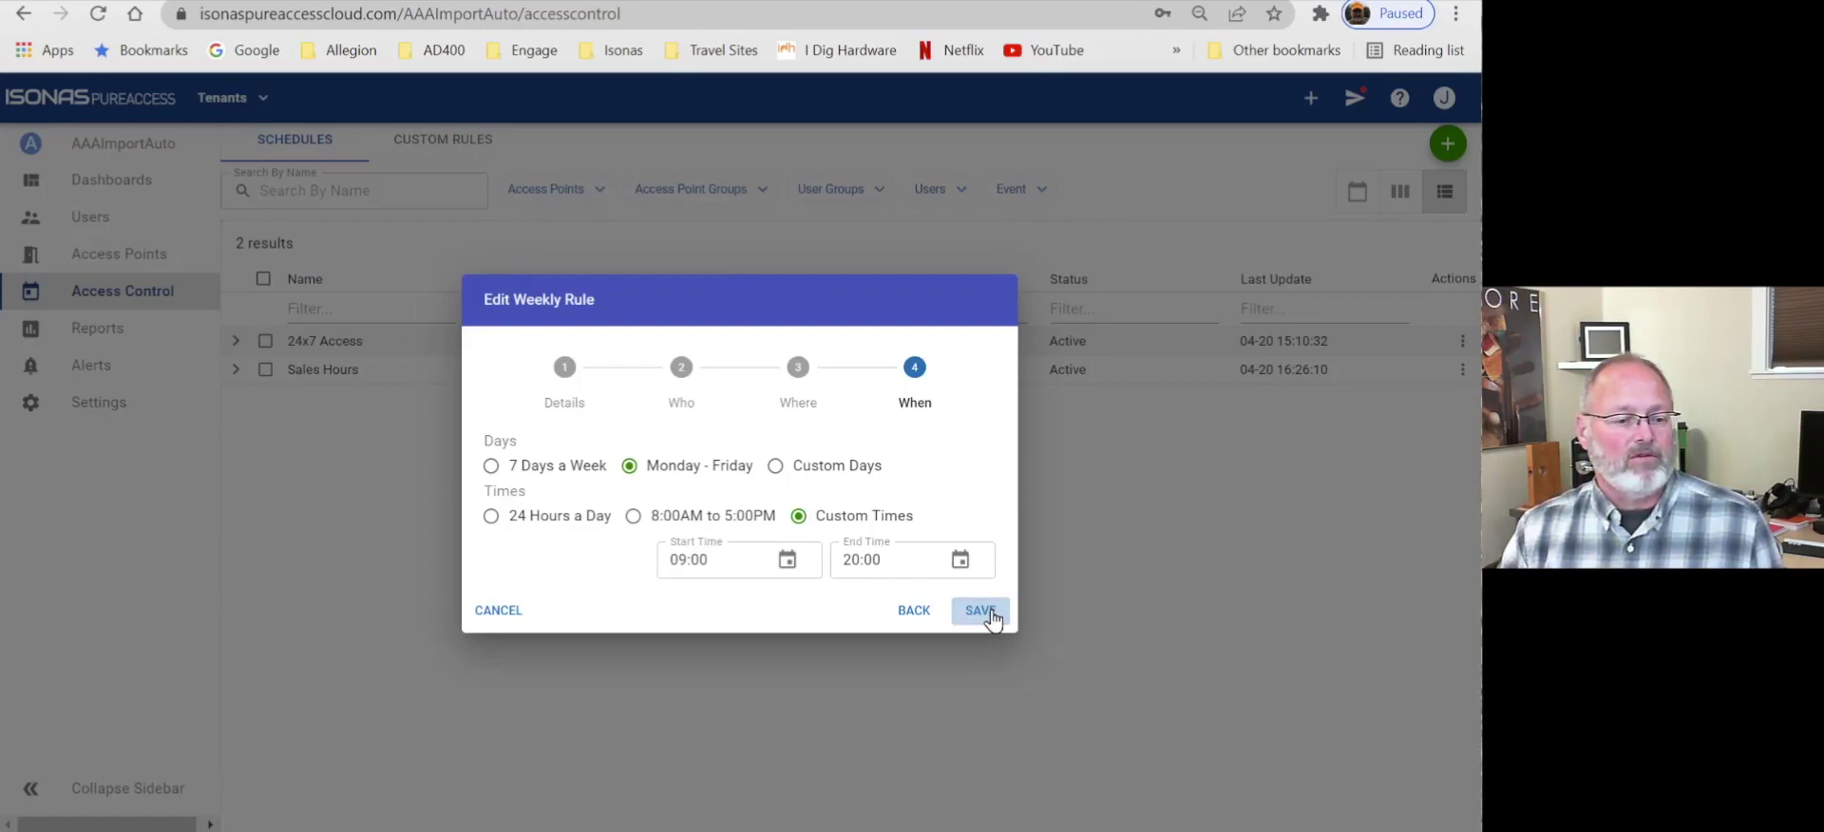